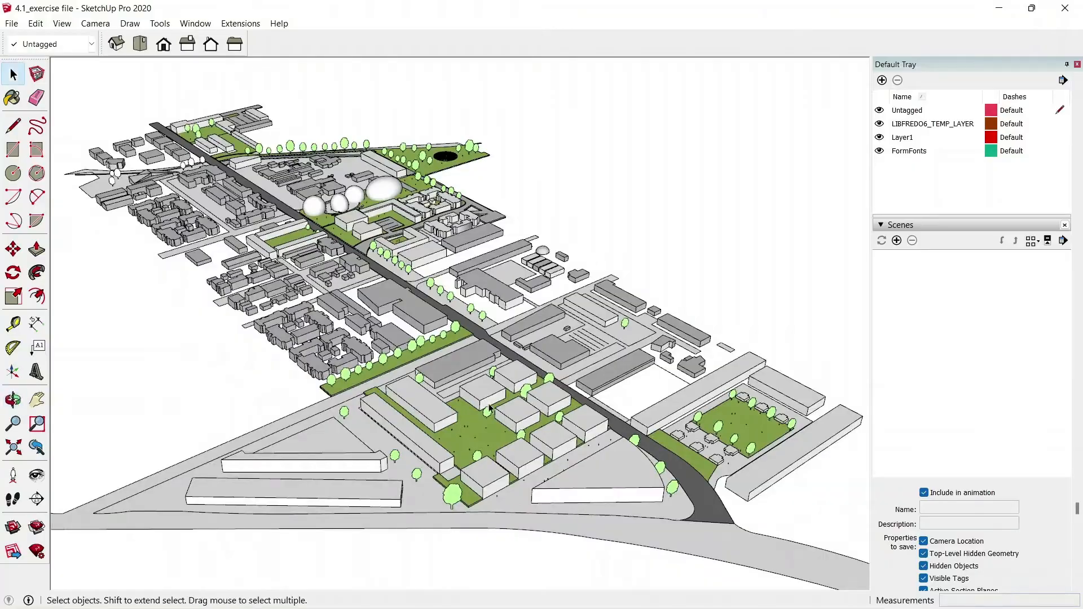
Add a scene that frames the entire site model from an elevated angle.
middle_drag(667, 448, 419, 312)
scroll(547, 310, down, 4)
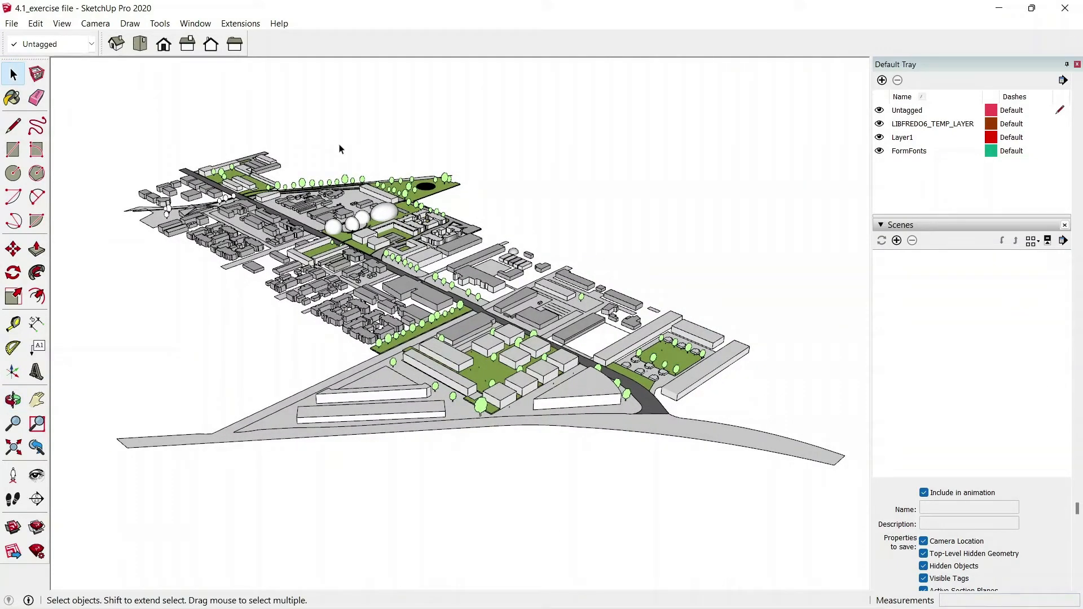
click(896, 254)
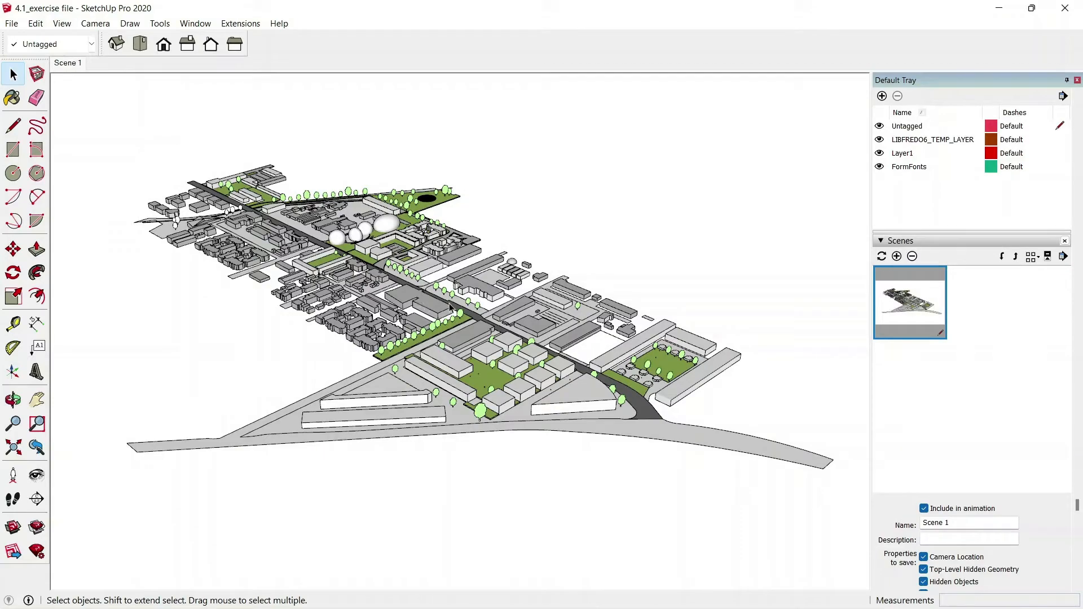
Add a second scene with a close view of the green plaza surrounded by the block buildings.
scroll(489, 387, up, 10)
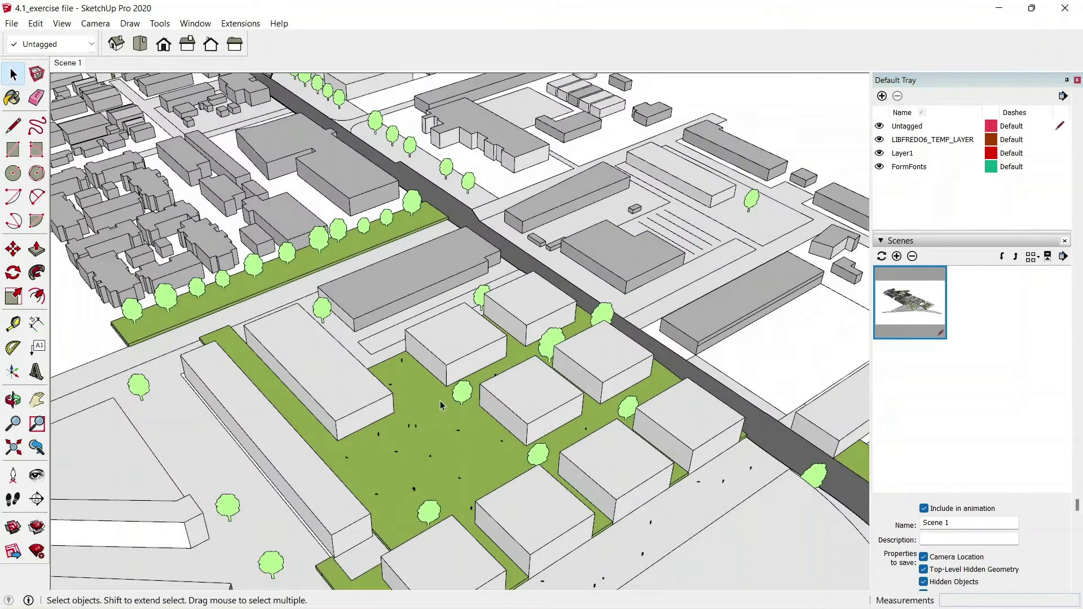
middle_drag(440, 405, 454, 297)
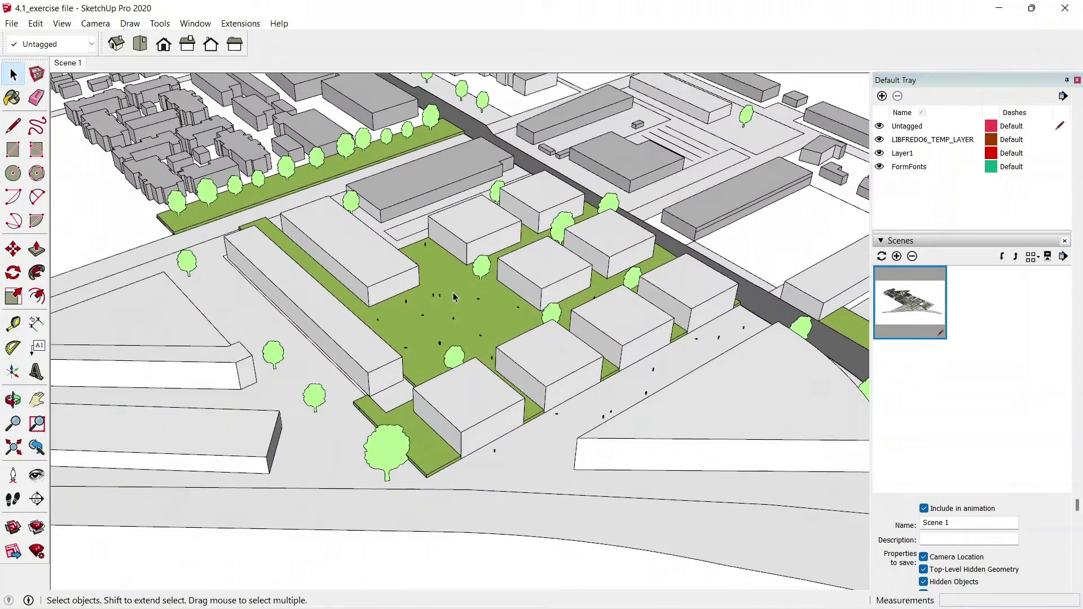
click(897, 257)
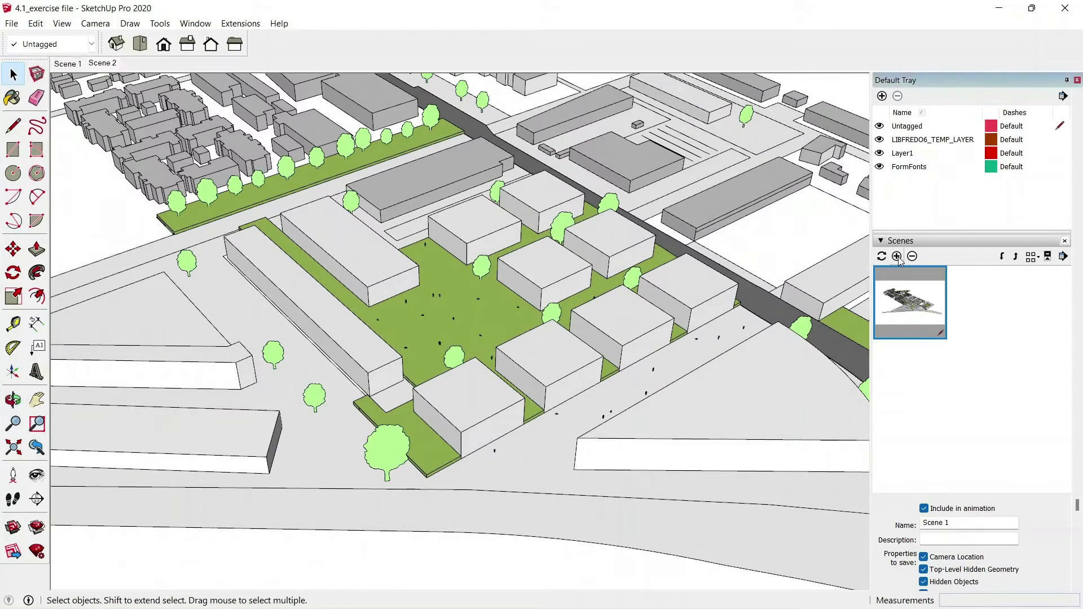
Rename the first scene as Overview.
right_click(898, 303)
click(925, 323)
text(Overview)
key(Return)
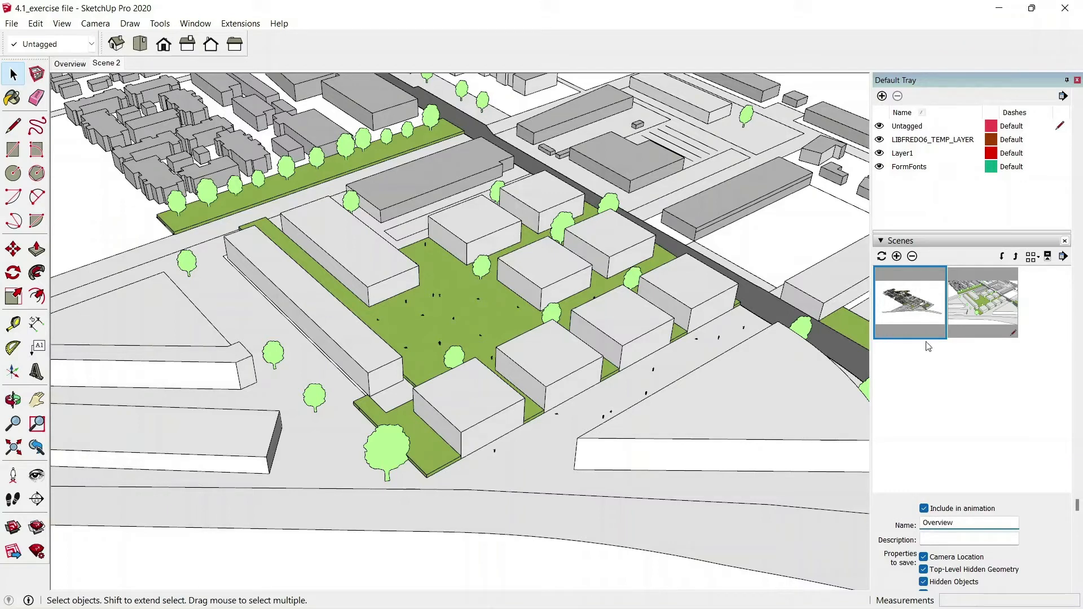
Rename the second scene as Commercial plaza.
click(984, 310)
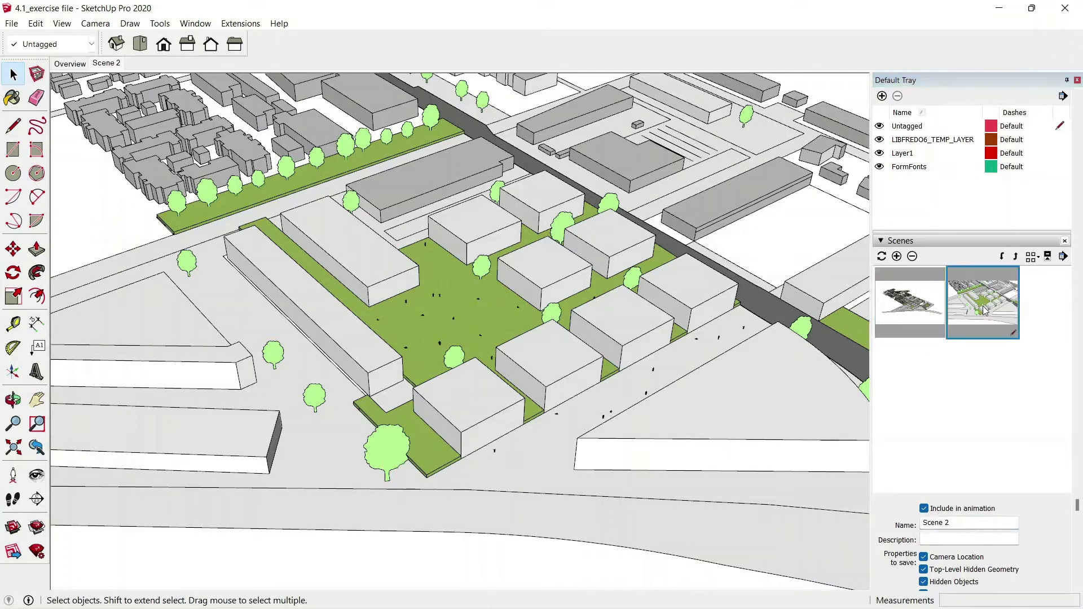
right_click(110, 67)
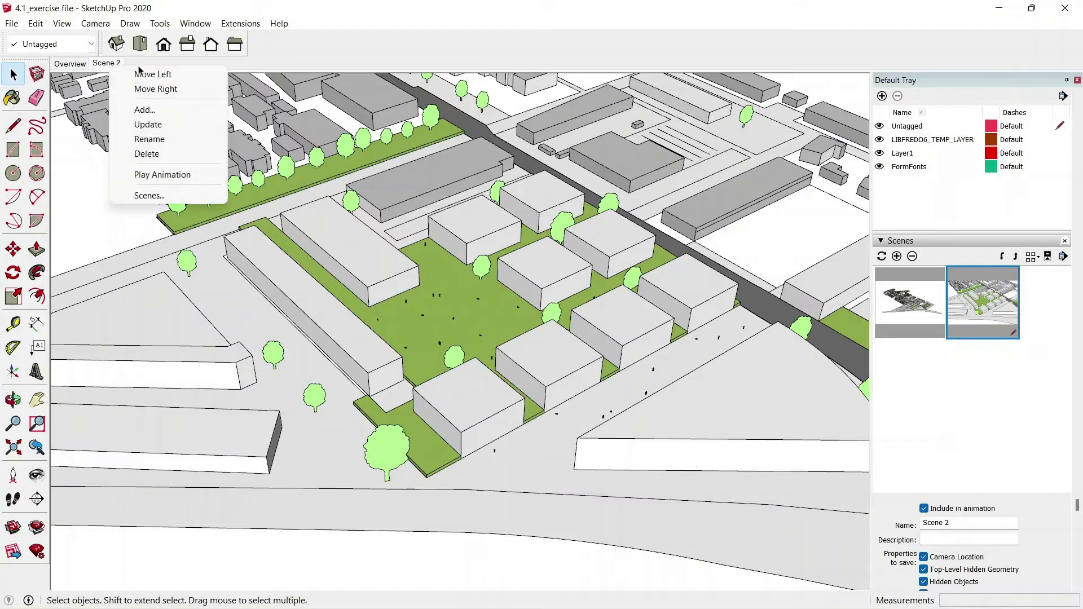
click(163, 143)
text(Commercial plaza)
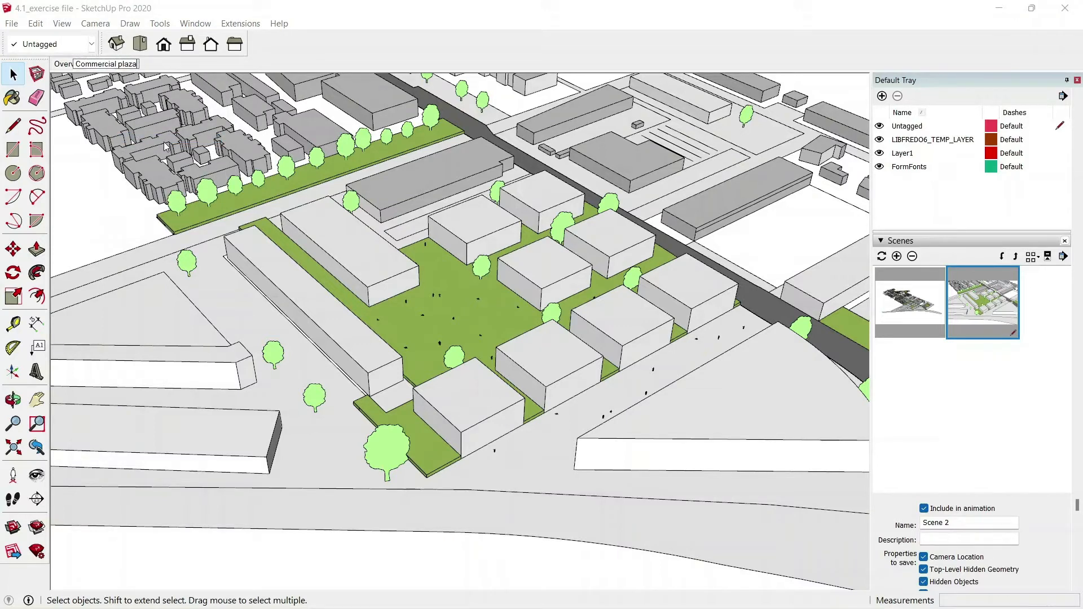
key(Return)
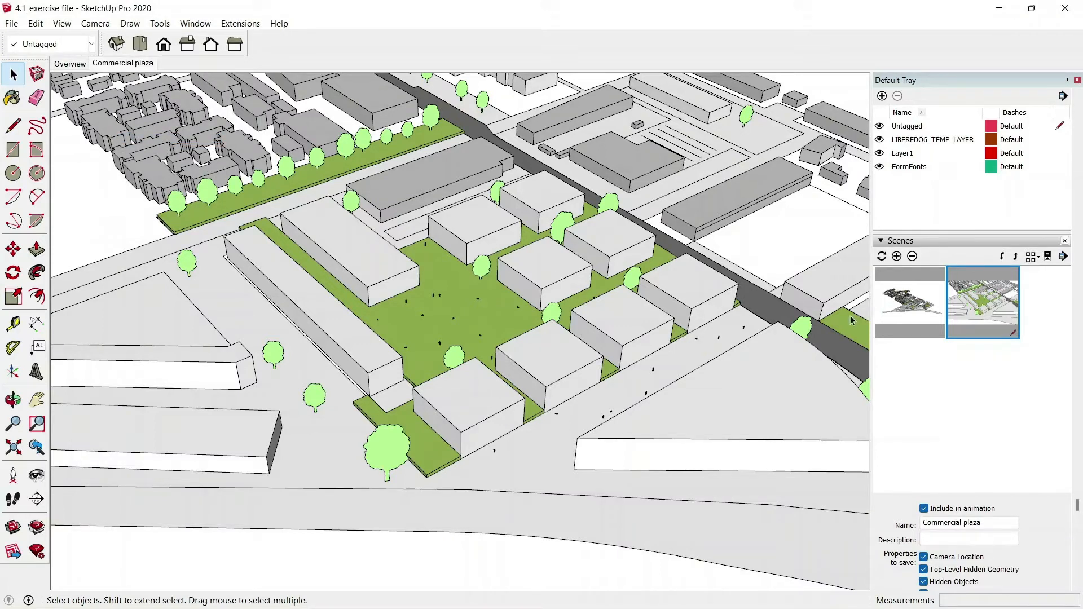
Add a third scene framing the green plaza across the main road and name it Plaza 2.
scroll(658, 315, down, 4)
middle_drag(660, 307, 305, 249)
scroll(459, 374, up, 5)
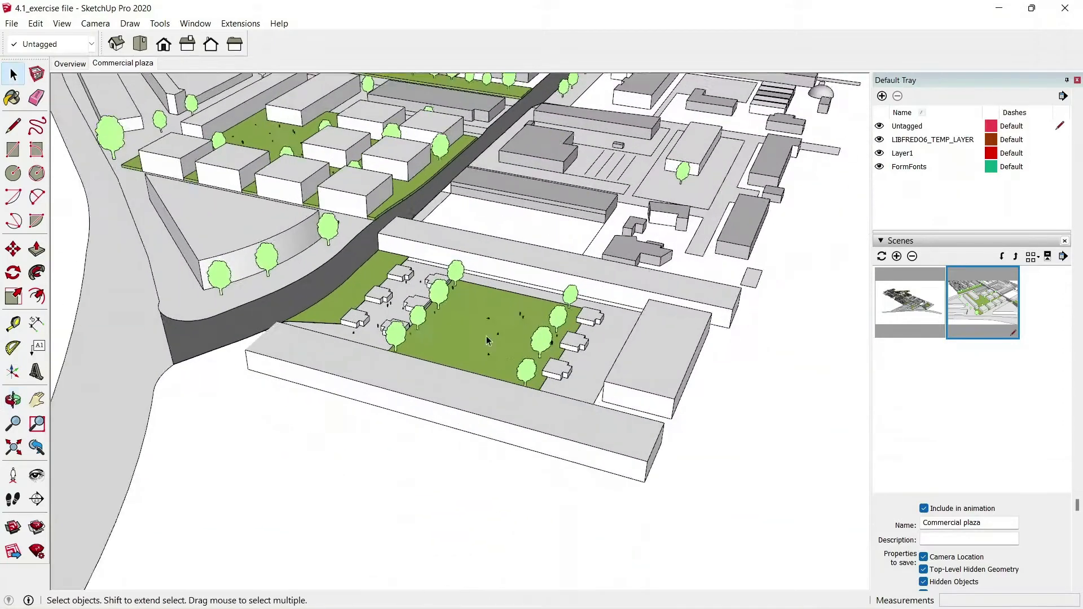
middle_drag(459, 374, 395, 338)
shift+middle_drag(395, 338, 461, 339)
scroll(461, 339, up, 2)
click(897, 256)
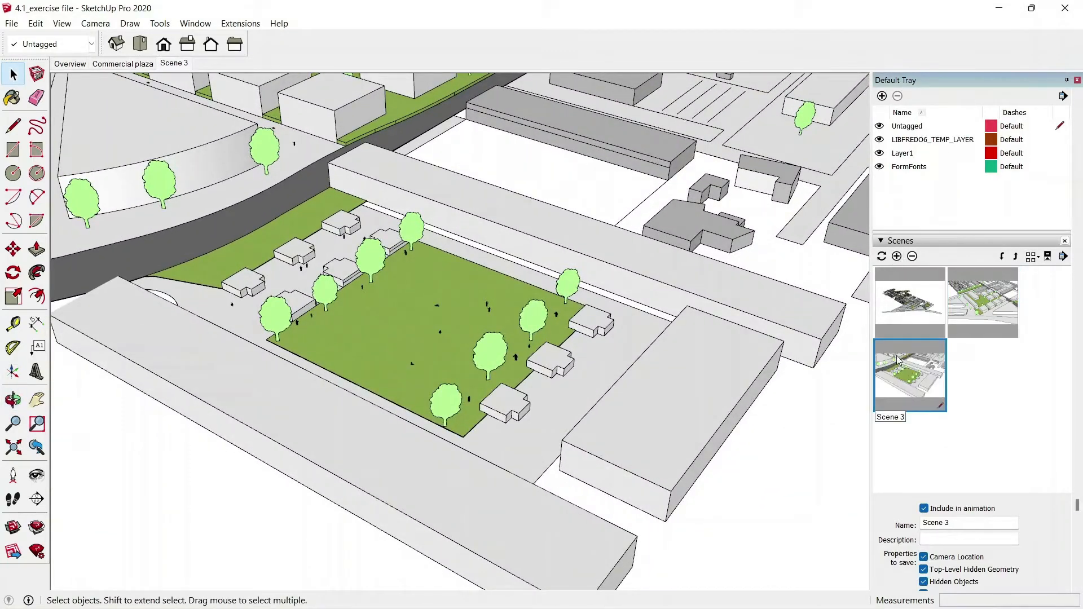
text(Plaza 2)
key(Return)
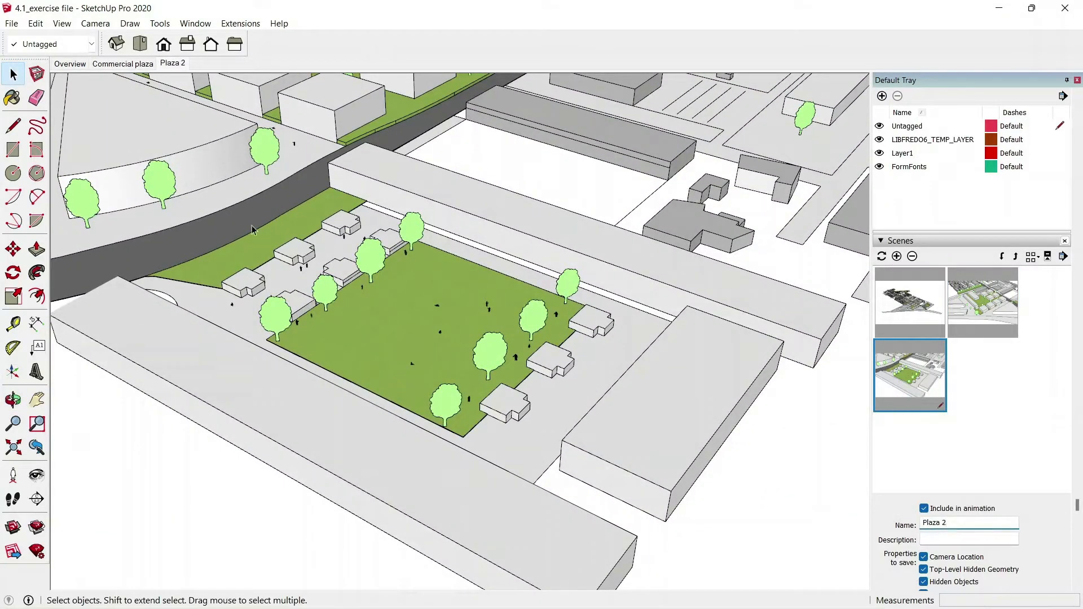
Return to the Overview scene, play the scene animation from there and stop it.
scroll(242, 247, down, 3)
middle_drag(184, 185, 755, 266)
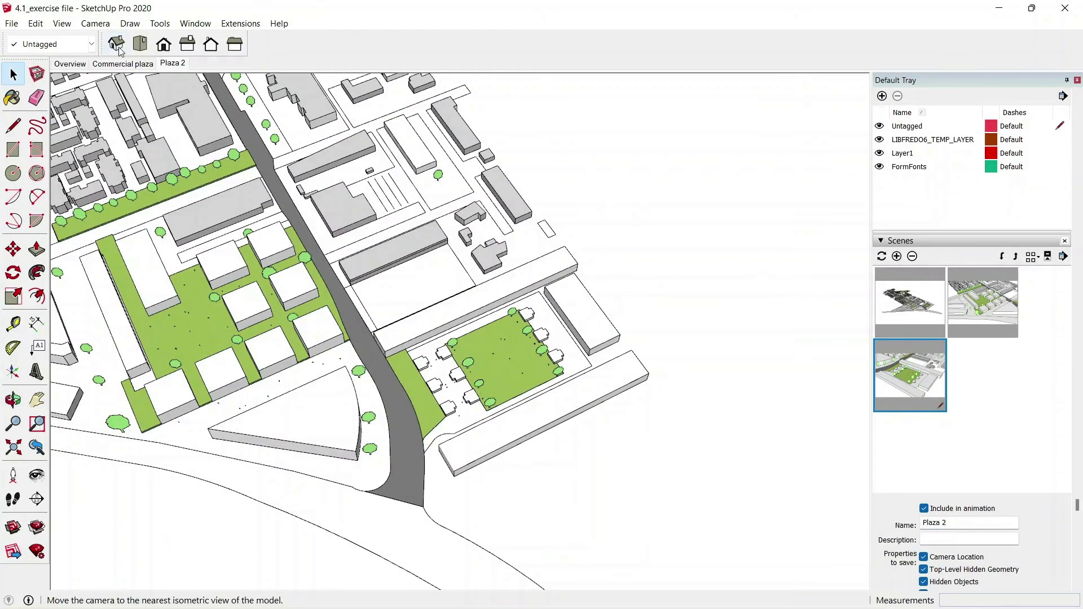
click(70, 63)
click(60, 23)
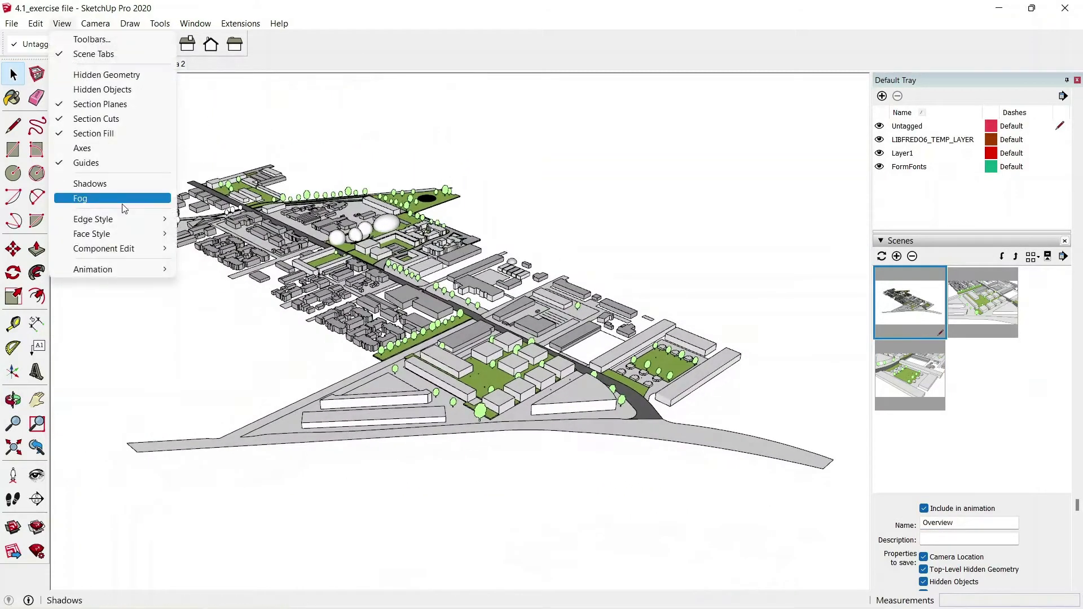
mouse_move(130, 270)
click(198, 357)
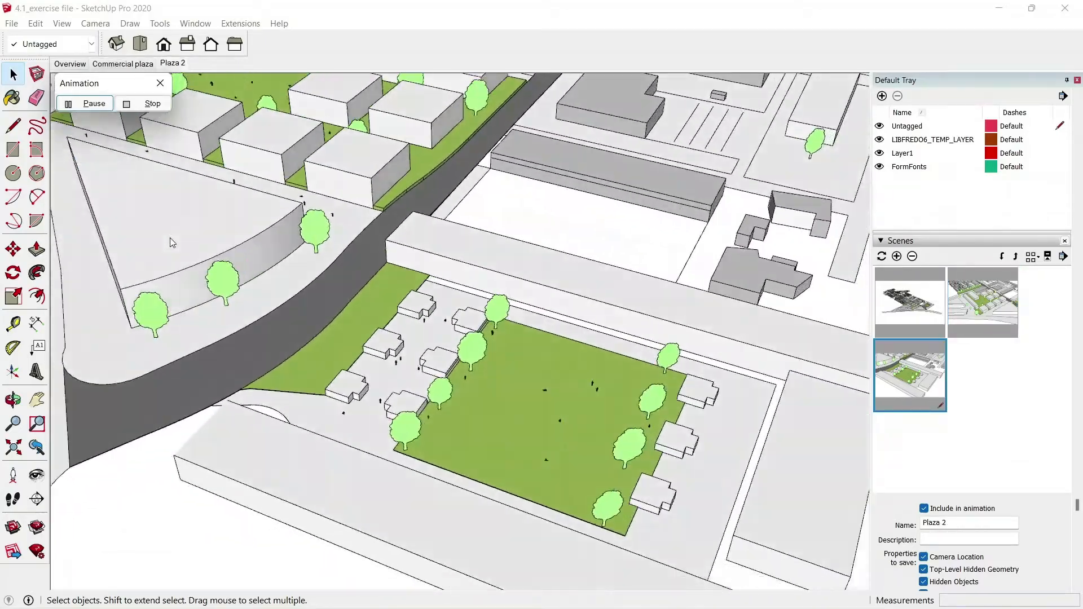
click(152, 103)
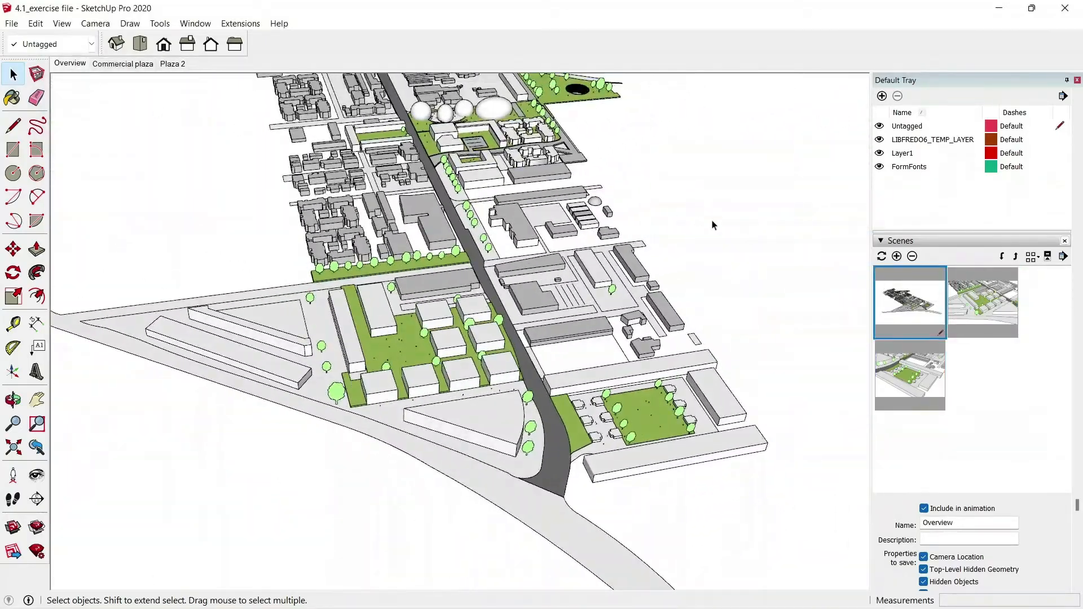
Increase the scene transition time and the scene delay in the model's animation settings.
double_click(903, 308)
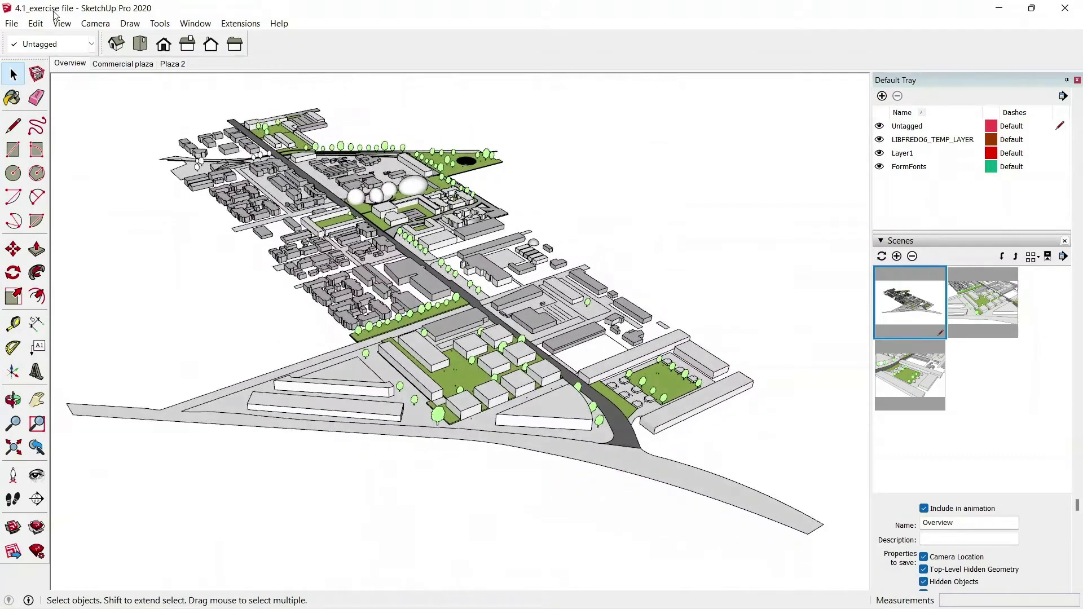
click(62, 23)
mouse_move(93, 269)
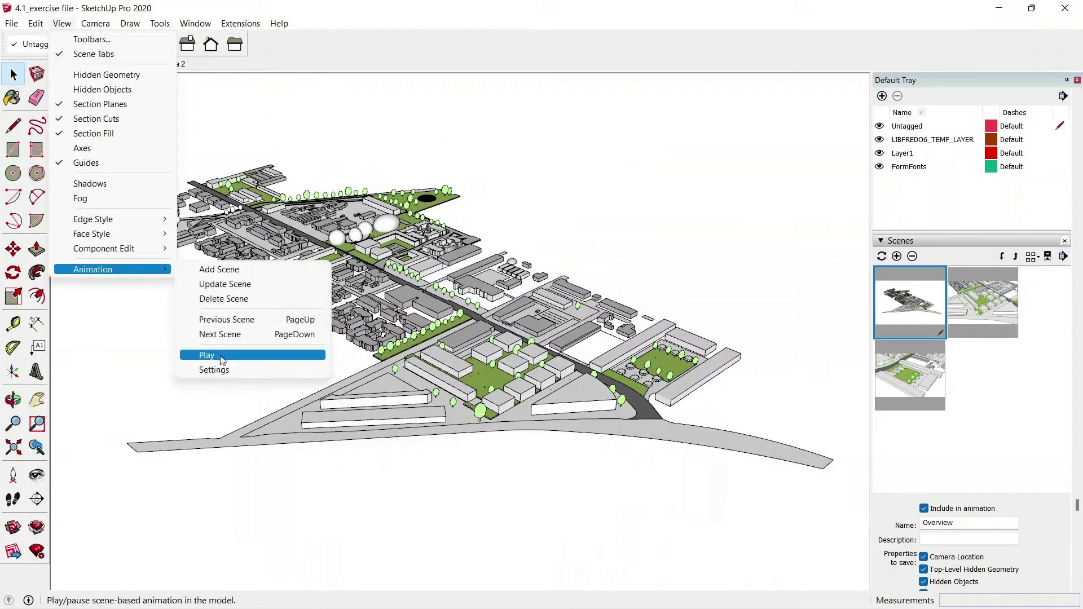
click(214, 369)
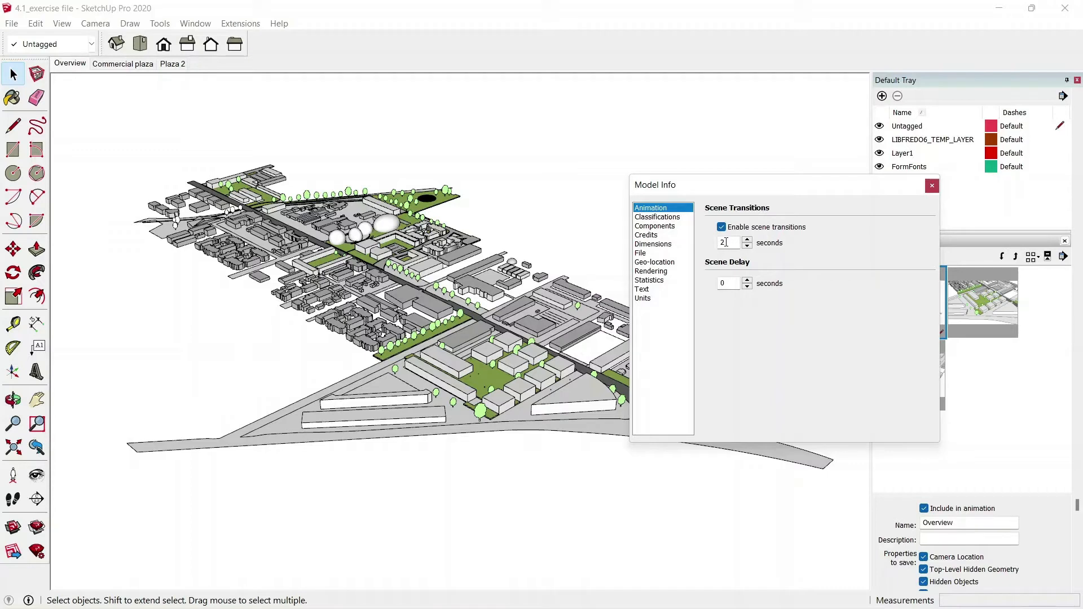
click(747, 241)
double_click(747, 281)
click(932, 186)
Replay the scene animation to check the new timing and stop it.
click(62, 23)
mouse_move(111, 268)
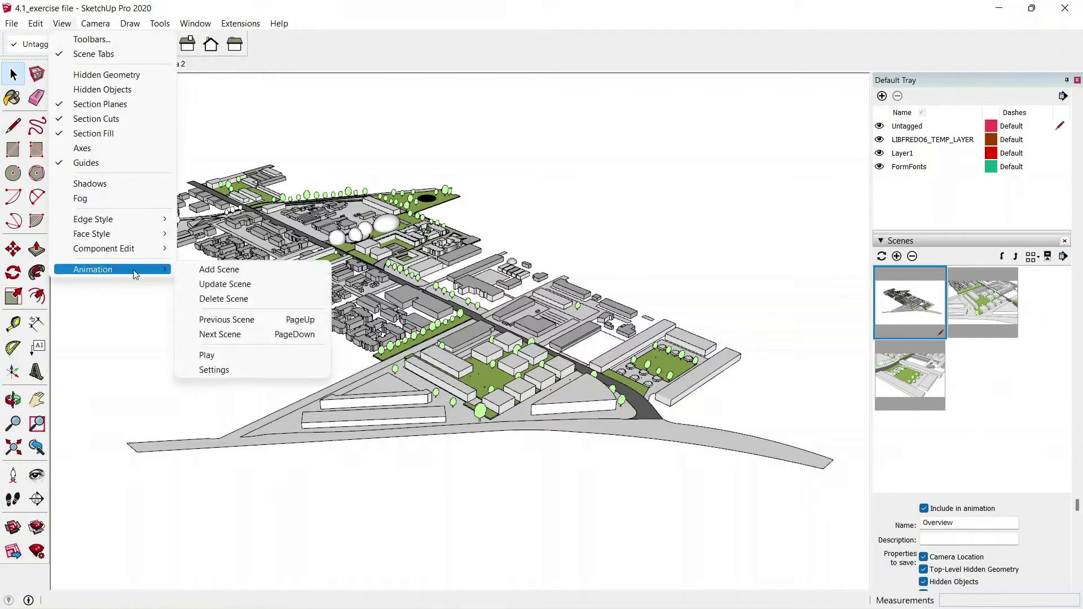
click(209, 356)
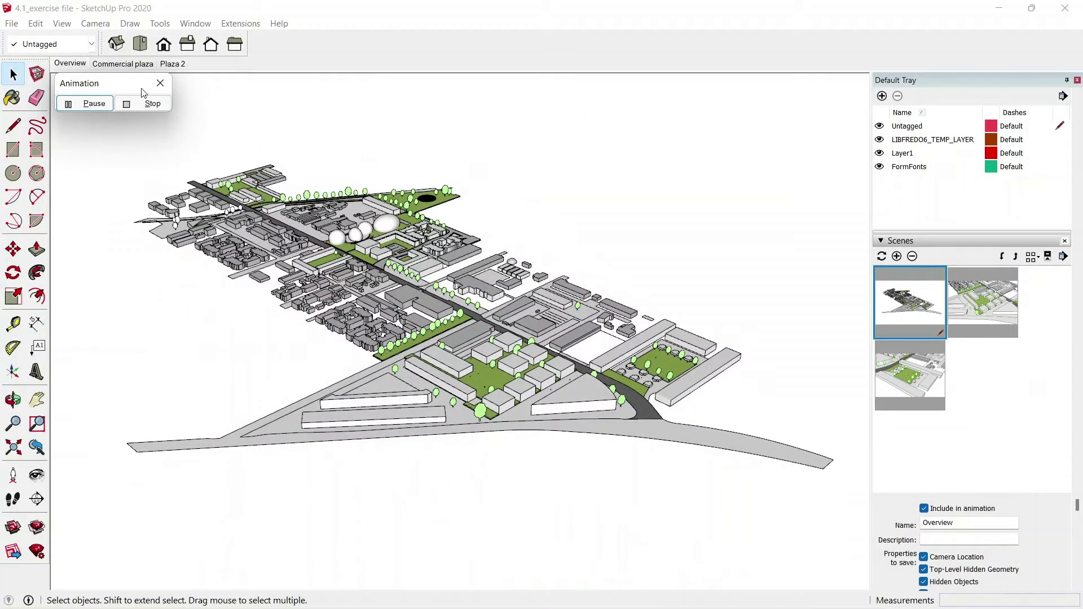
click(139, 105)
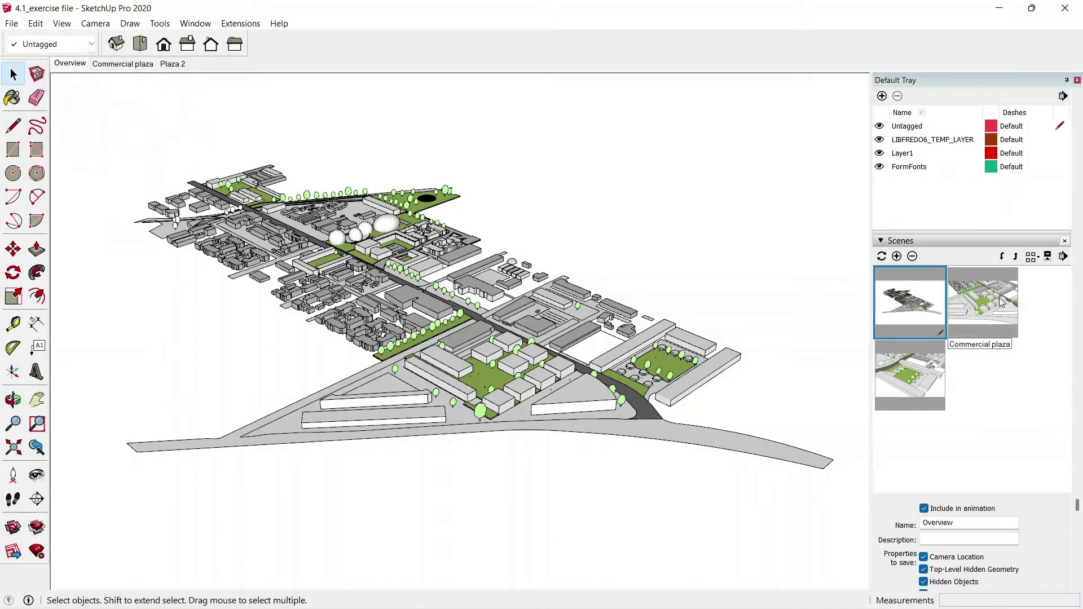
Update the Commercial plaza scene with a closer view of the plaza, orbited to face the main road.
double_click(979, 303)
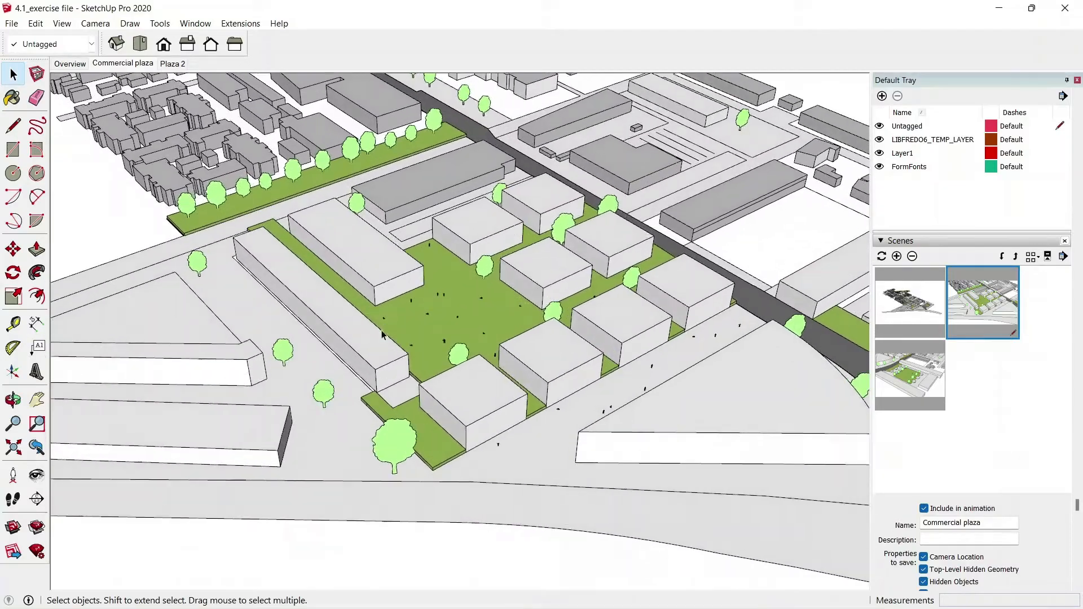
middle_drag(329, 289, 481, 338)
scroll(542, 322, up, 3)
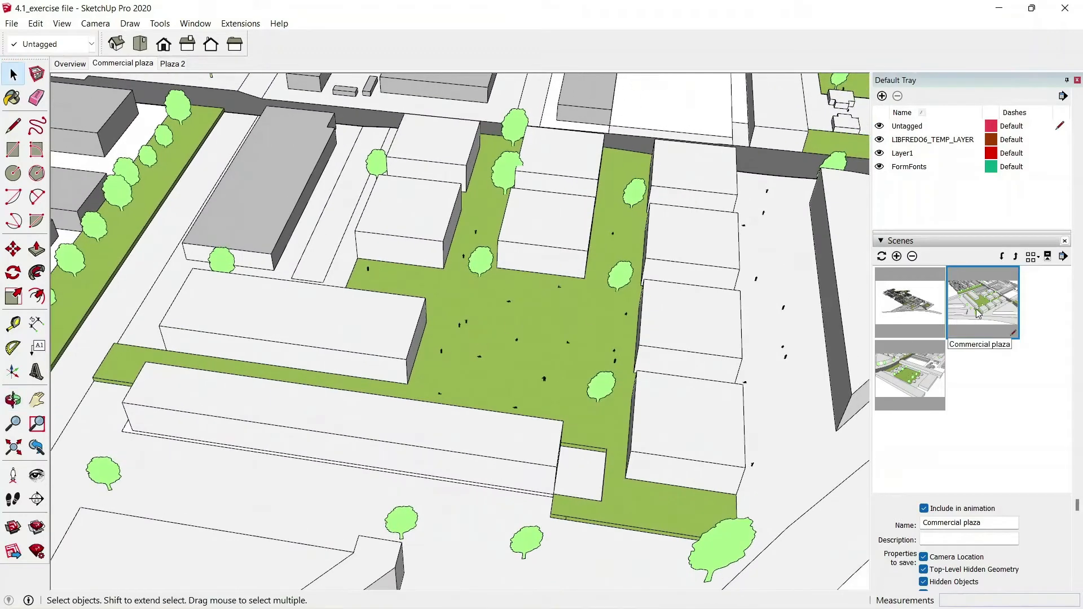
right_click(992, 312)
click(936, 331)
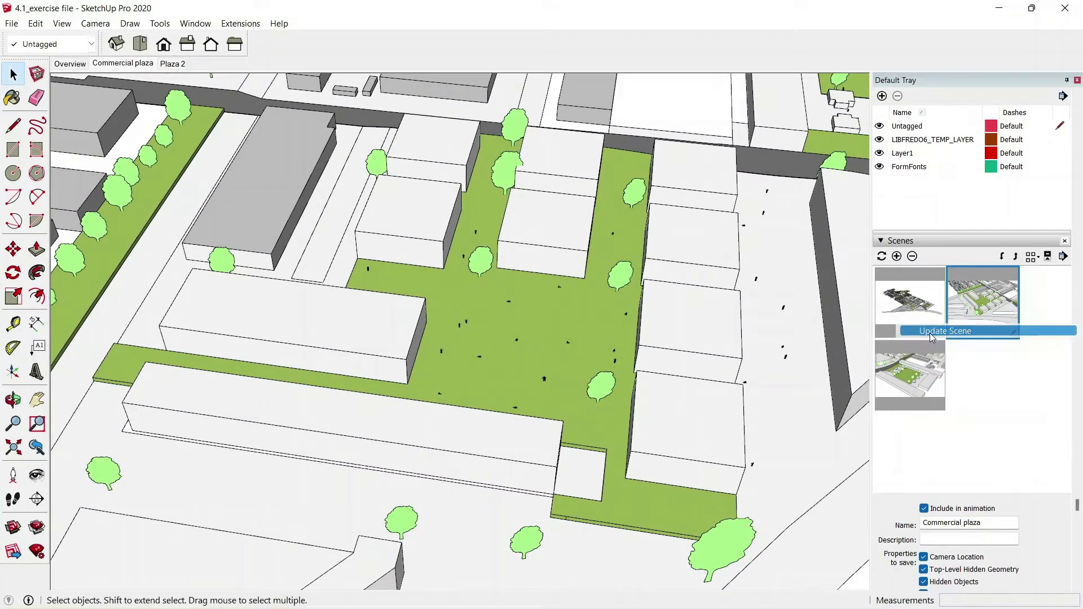
Move the Commercial plaza scene behind Plaza 2 in the scene order and select the Plaza 2 scene.
click(504, 371)
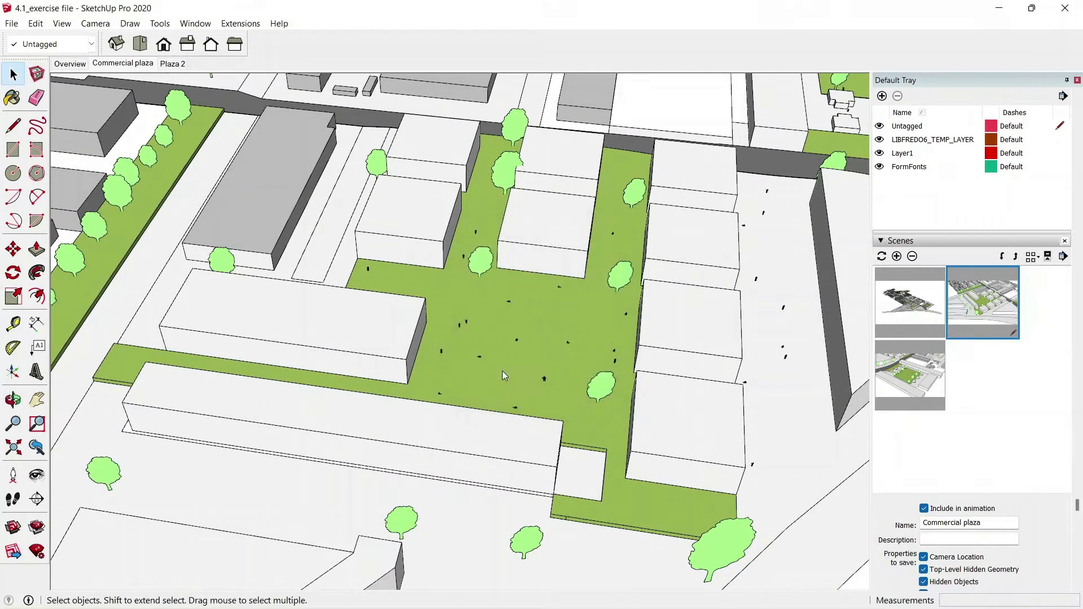
middle_click(504, 363)
scroll(504, 362, down, 3)
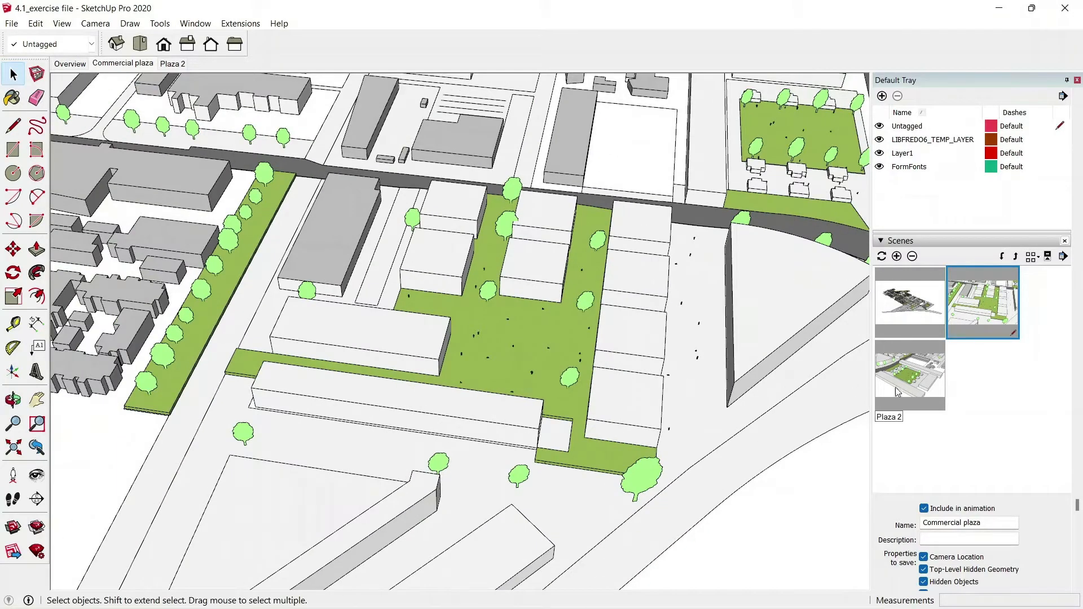
click(1004, 255)
click(995, 300)
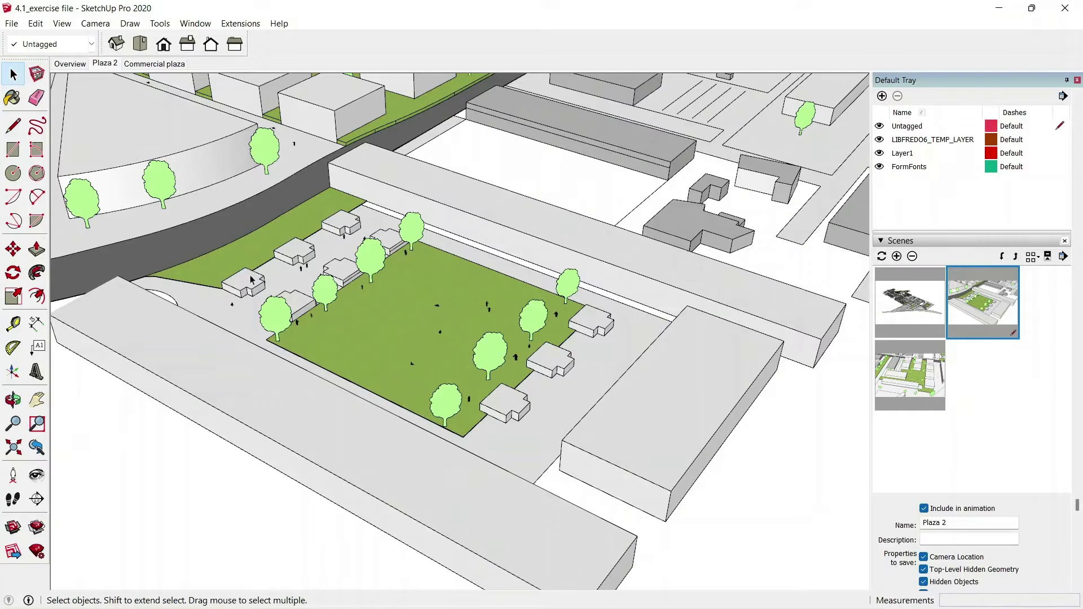
Return to the Overview scene and export the animation as an MP4 H.264 video file to the Documents folder.
scroll(269, 275, down, 6)
middle_drag(274, 255, 250, 306)
middle_drag(197, 278, 263, 347)
scroll(247, 314, down, 2)
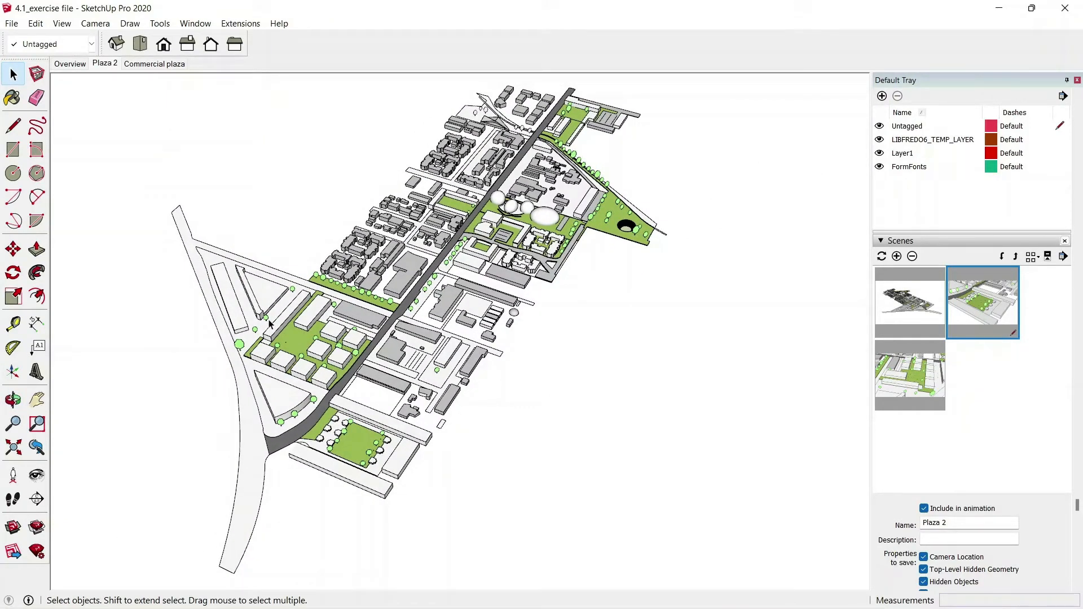
click(70, 64)
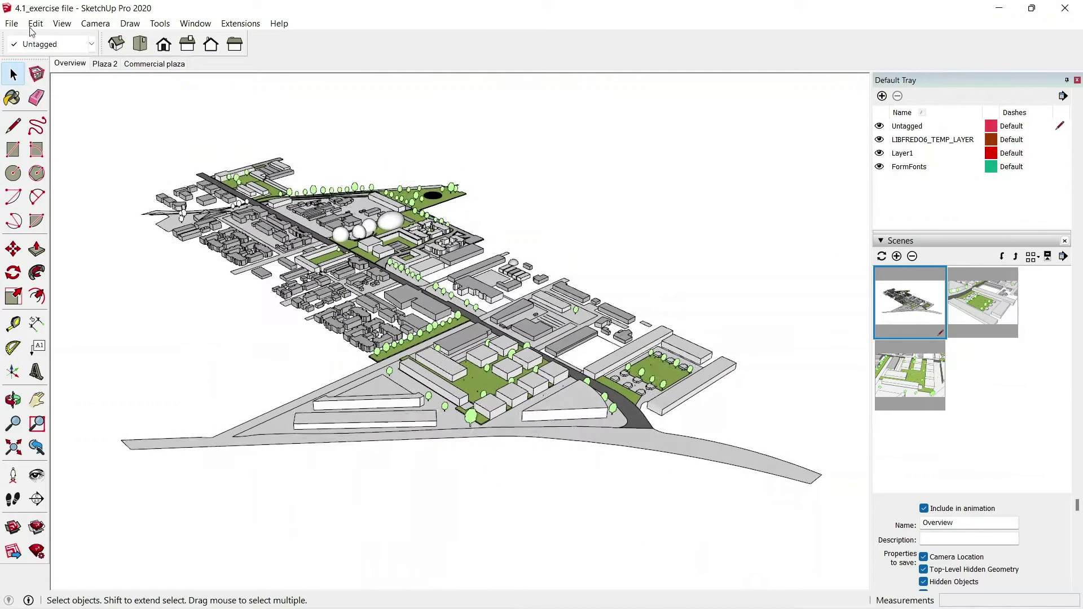
click(11, 23)
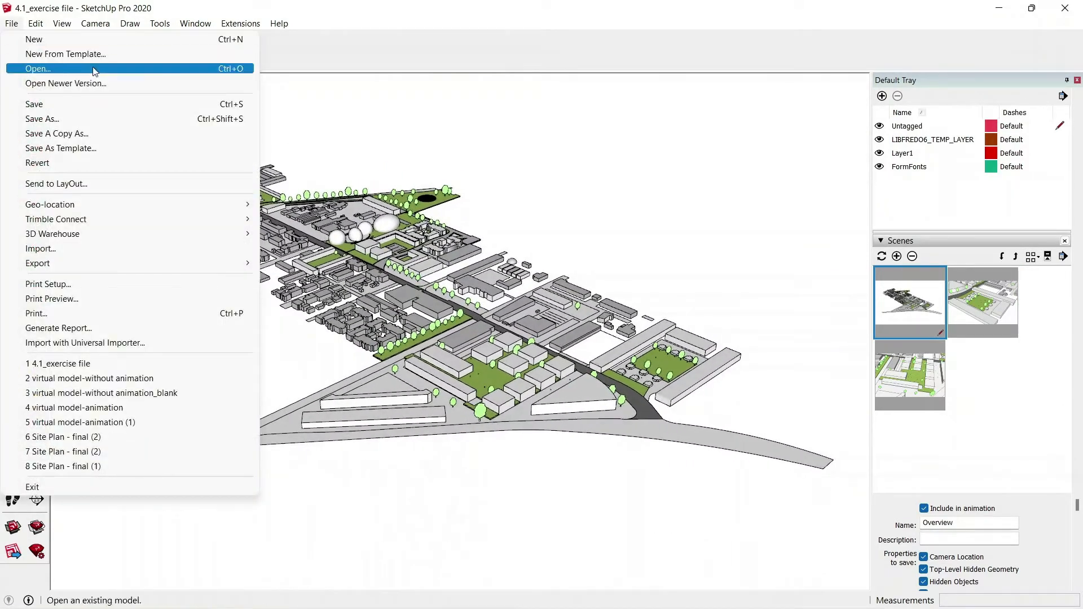
mouse_move(213, 264)
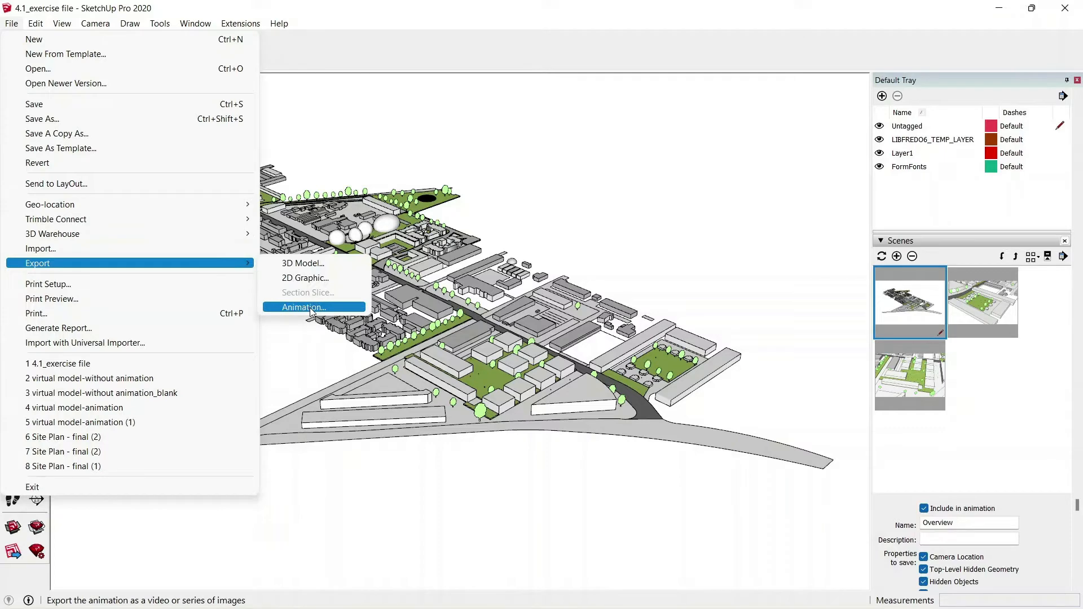
click(305, 307)
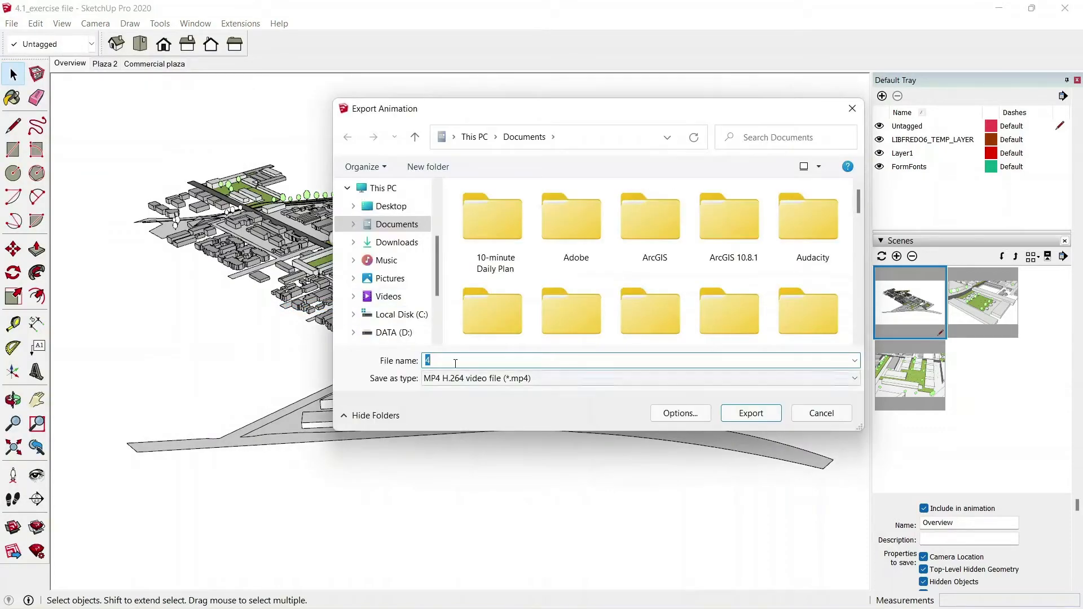
click(751, 414)
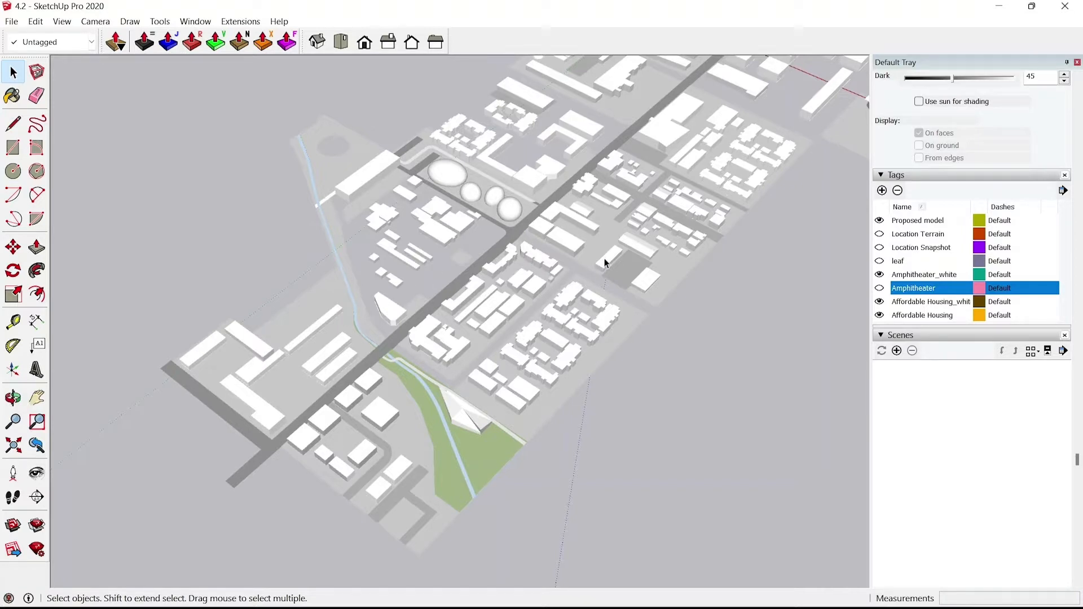
Compare the white base model with the detailed proposed model, viewing the whole site and the amphitheater area of each.
scroll(515, 292, down, 2)
shift+middle_drag(515, 292, 567, 319)
scroll(454, 268, down, 2)
shift+middle_drag(316, 181, 514, 322)
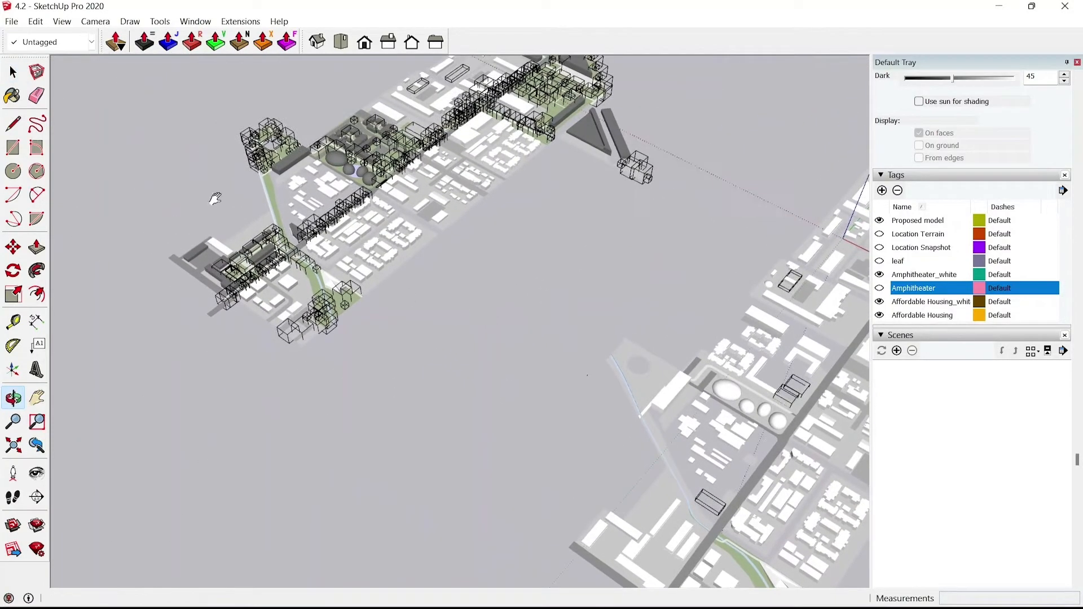
key(space)
middle_drag(370, 123, 408, 221)
scroll(540, 204, up, 1)
scroll(408, 220, down, 2)
middle_drag(546, 136, 655, 182)
scroll(648, 233, up, 2)
shift+middle_drag(648, 233, 484, 313)
shift+middle_drag(343, 371, 663, 288)
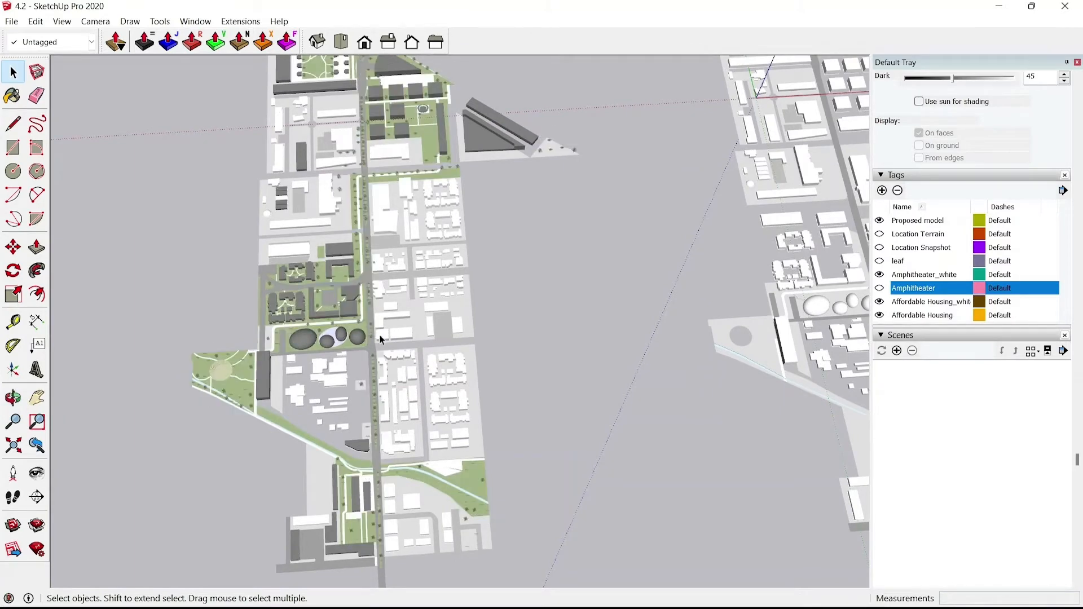
middle_drag(670, 344, 338, 169)
scroll(469, 291, up, 3)
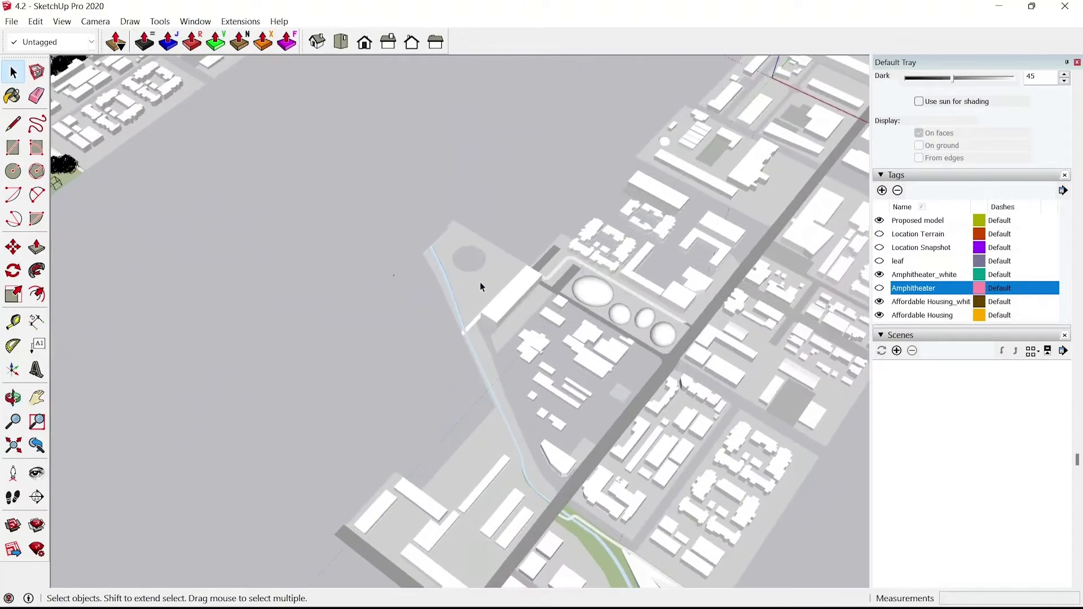
scroll(480, 282, up, 1)
shift+middle_drag(357, 208, 578, 424)
shift+middle_drag(176, 130, 437, 313)
scroll(284, 244, up, 3)
scroll(251, 247, up, 2)
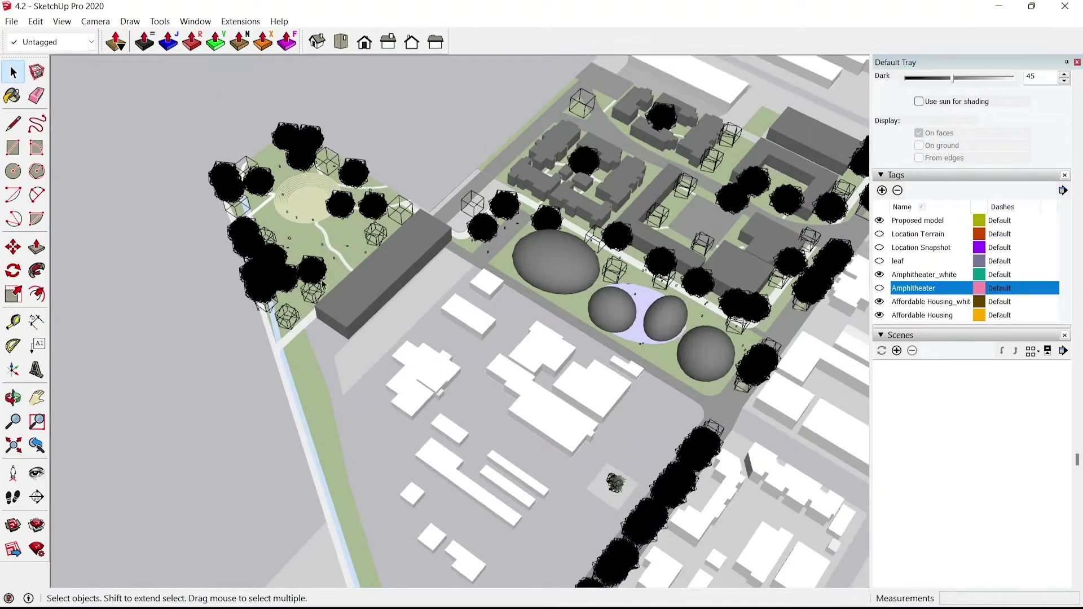
scroll(251, 247, down, 5)
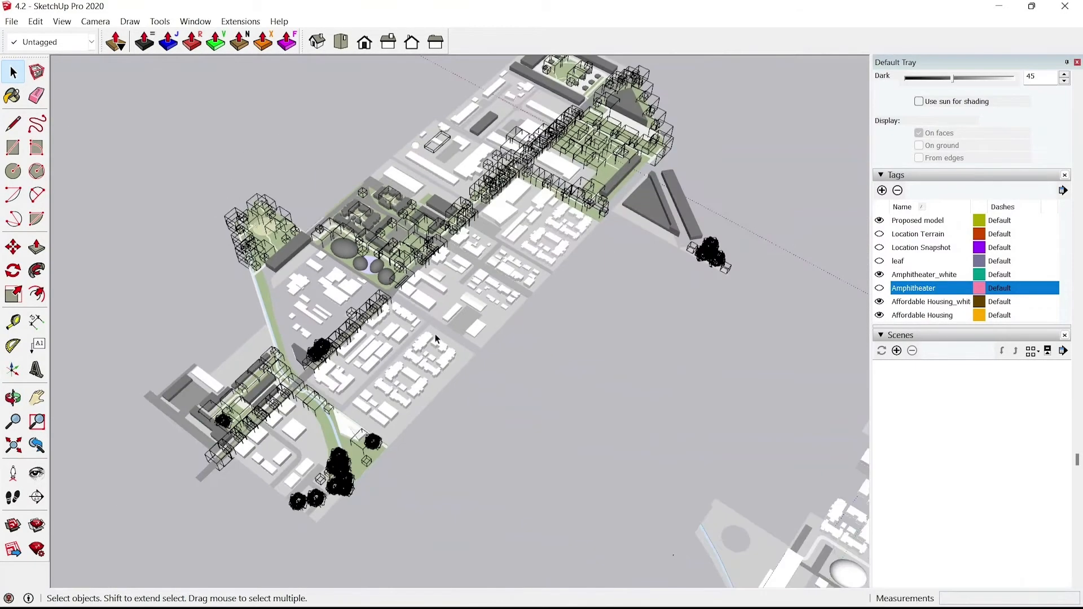
shift+middle_drag(518, 394, 367, 263)
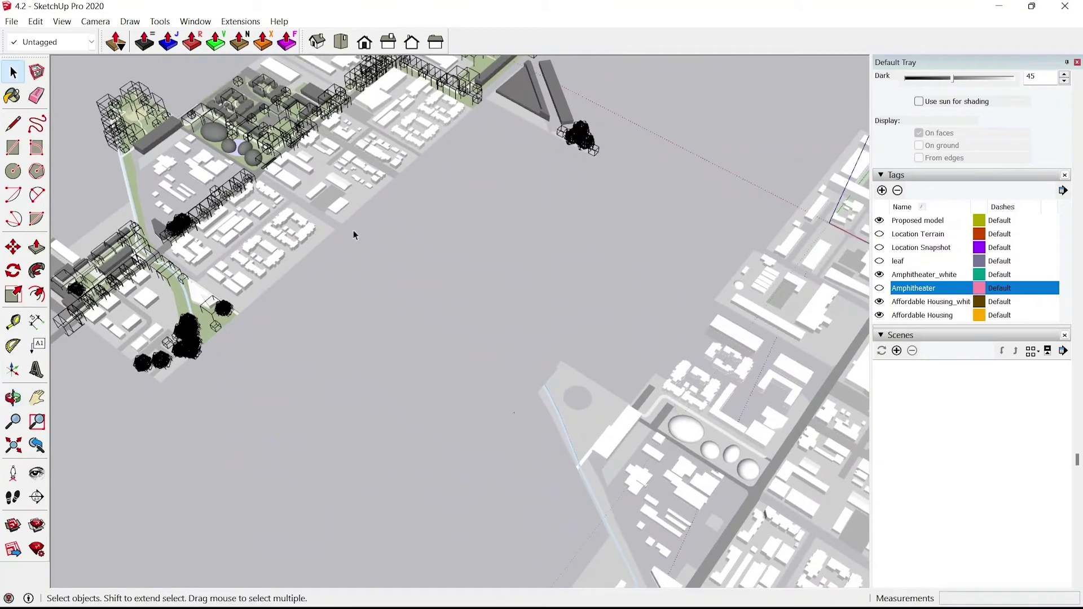
Hide the Proposed model tag and add a scene that frames the white site model from above.
click(883, 222)
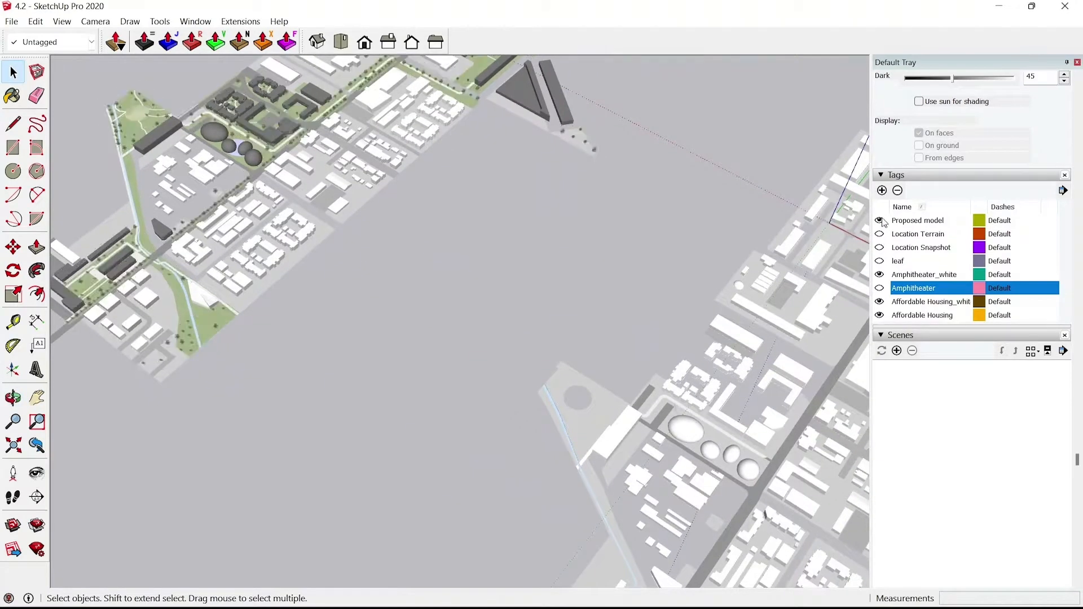
shift+middle_drag(379, 352, 194, 159)
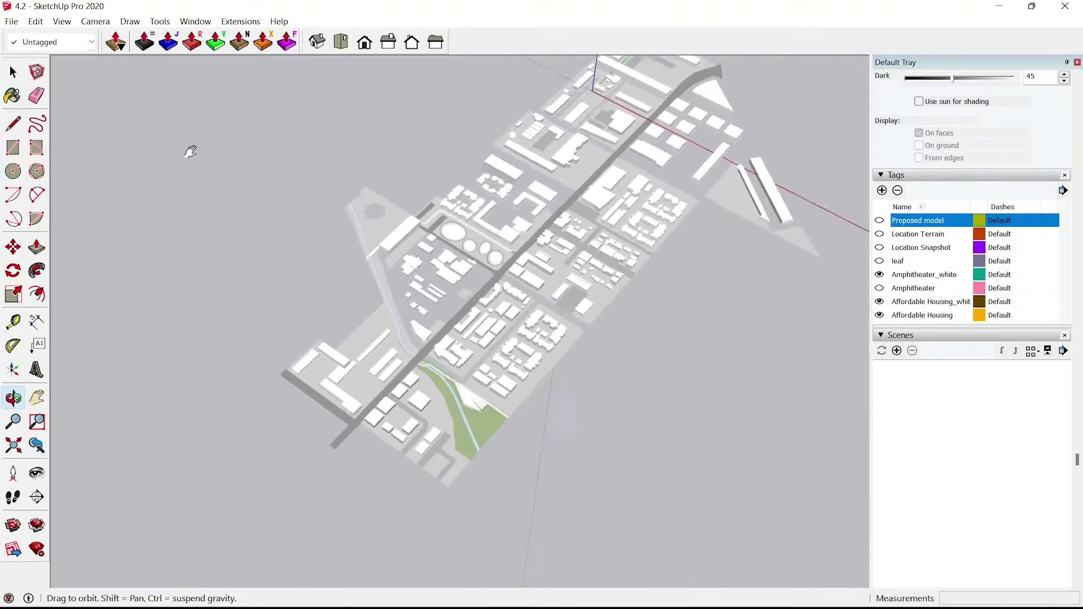
shift+middle_drag(406, 319, 319, 256)
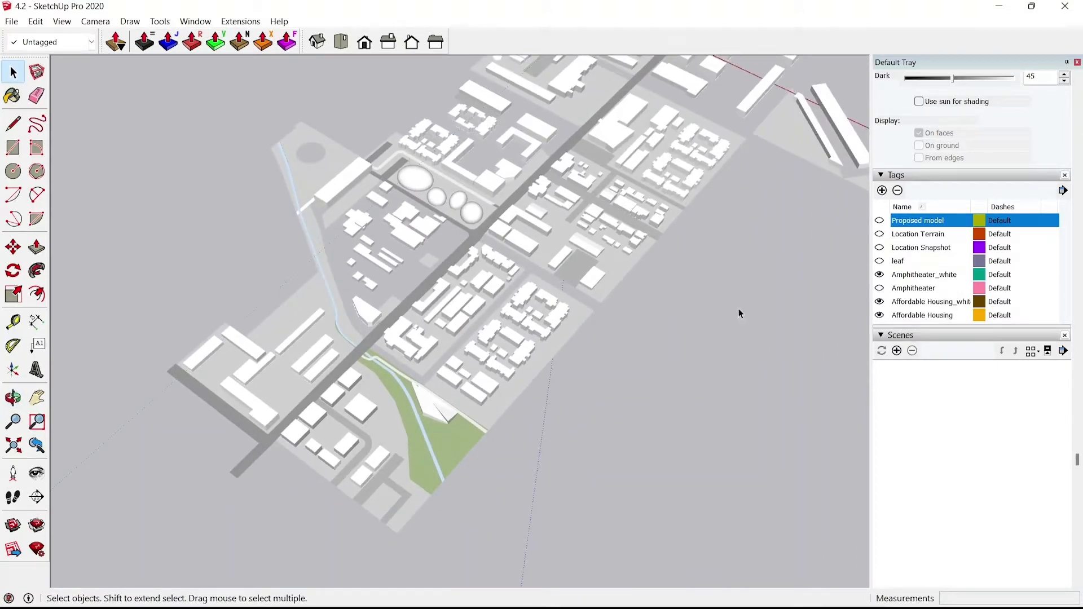
click(896, 351)
Add a second scene with a close view of the white amphitheater lot beside the river.
scroll(348, 198, up, 5)
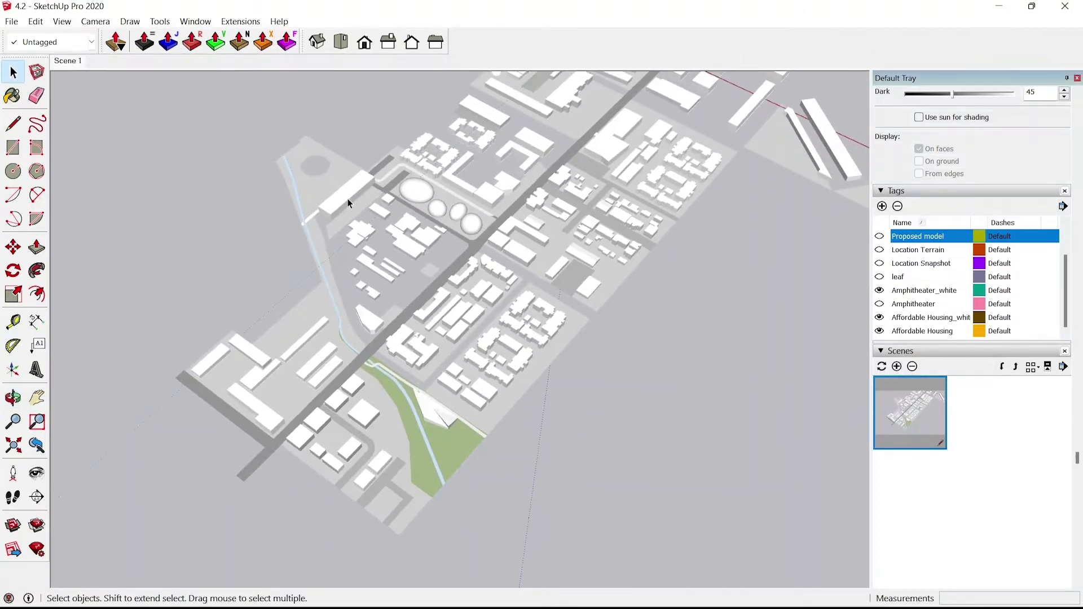
scroll(316, 189, up, 3)
shift+middle_drag(311, 189, 237, 322)
scroll(452, 228, up, 1)
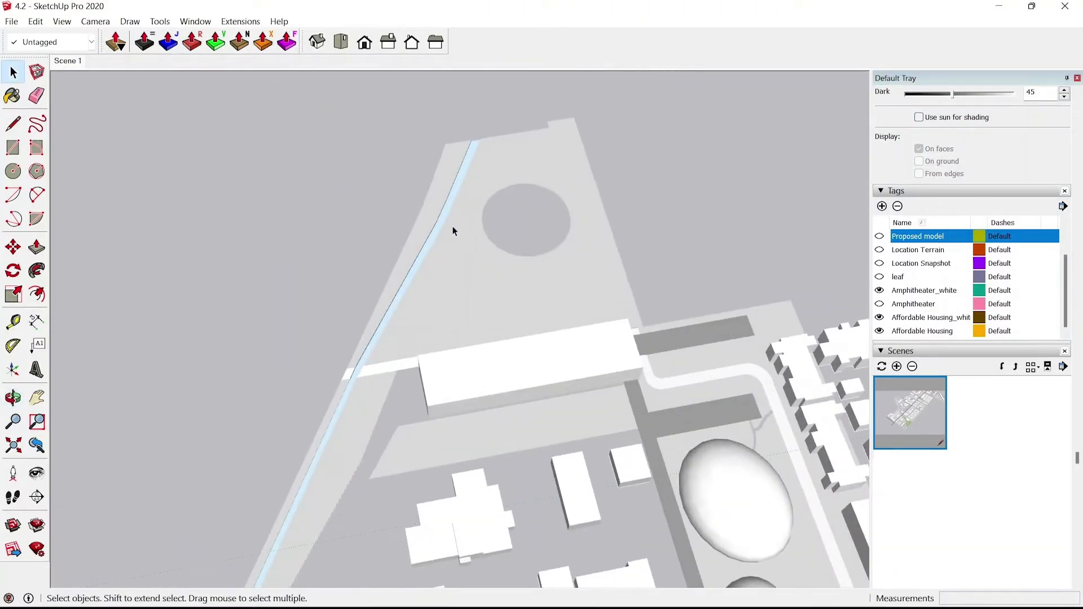
click(897, 367)
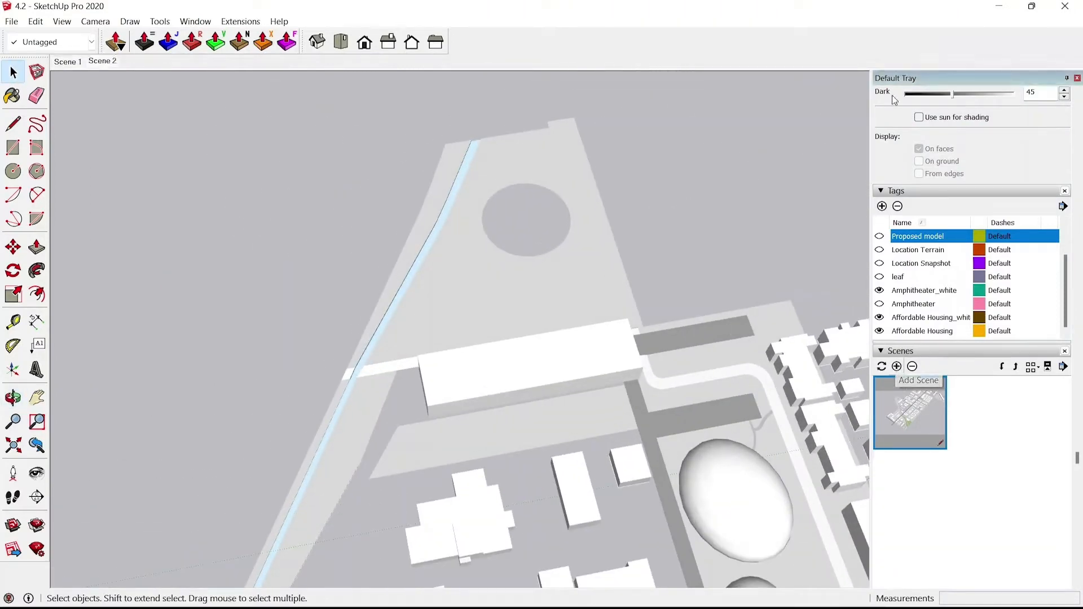
Paint the ground of the amphitheater lot bright green.
scroll(939, 168, up, 10)
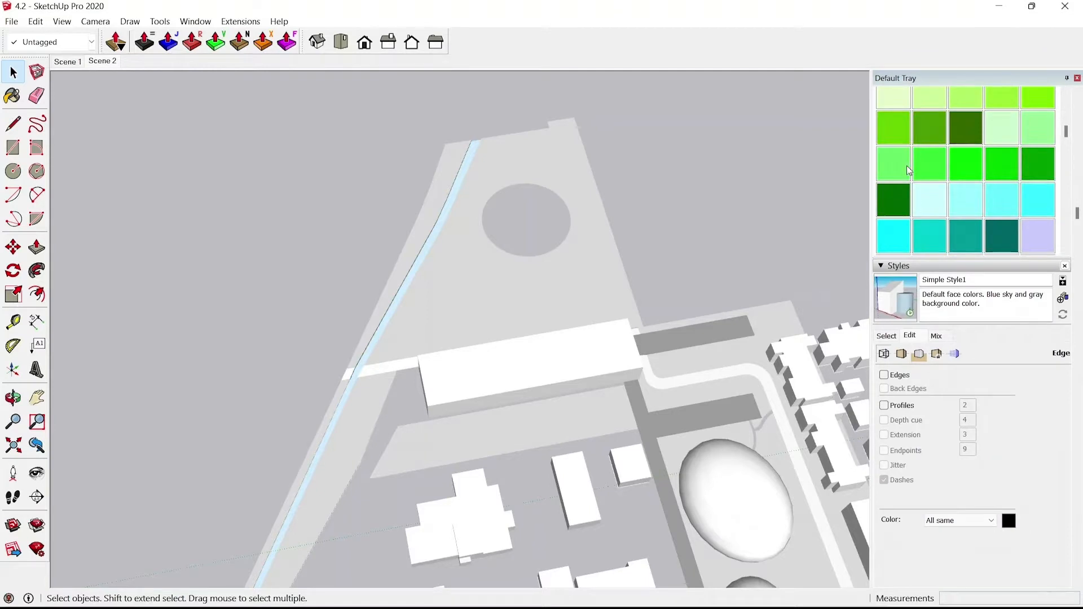
click(904, 131)
click(534, 303)
key(space)
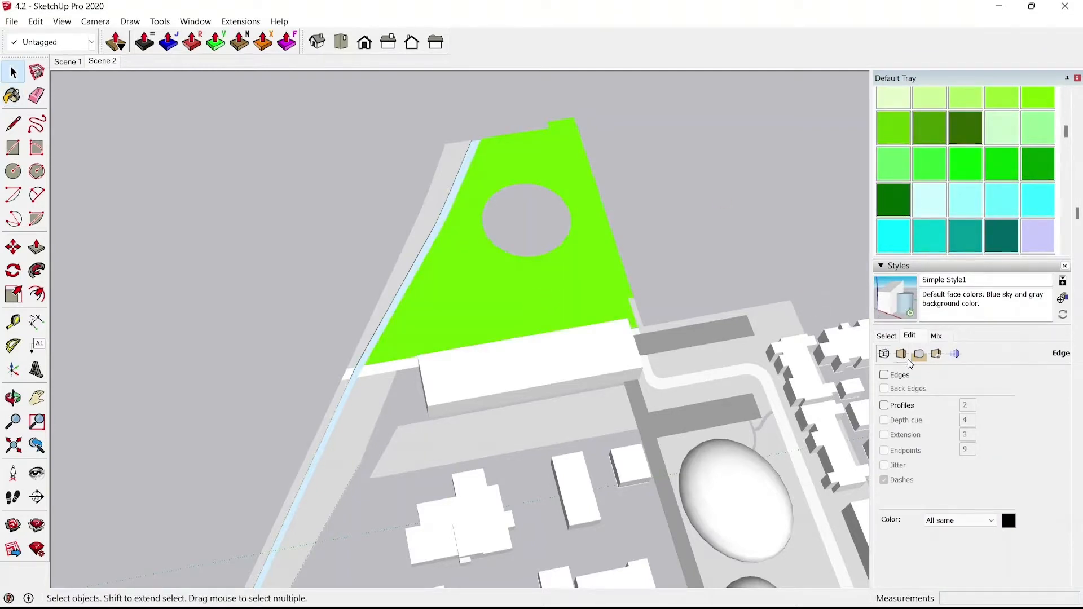
Add a third scene from the same close view of the amphitheater lot.
scroll(921, 409, down, 10)
scroll(921, 409, down, 5)
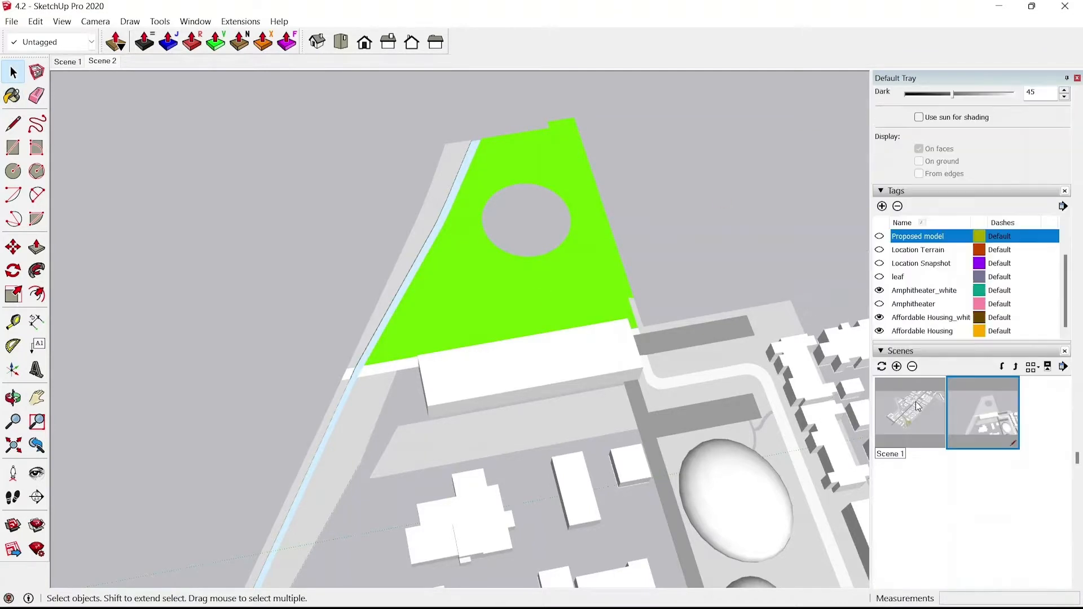
click(903, 368)
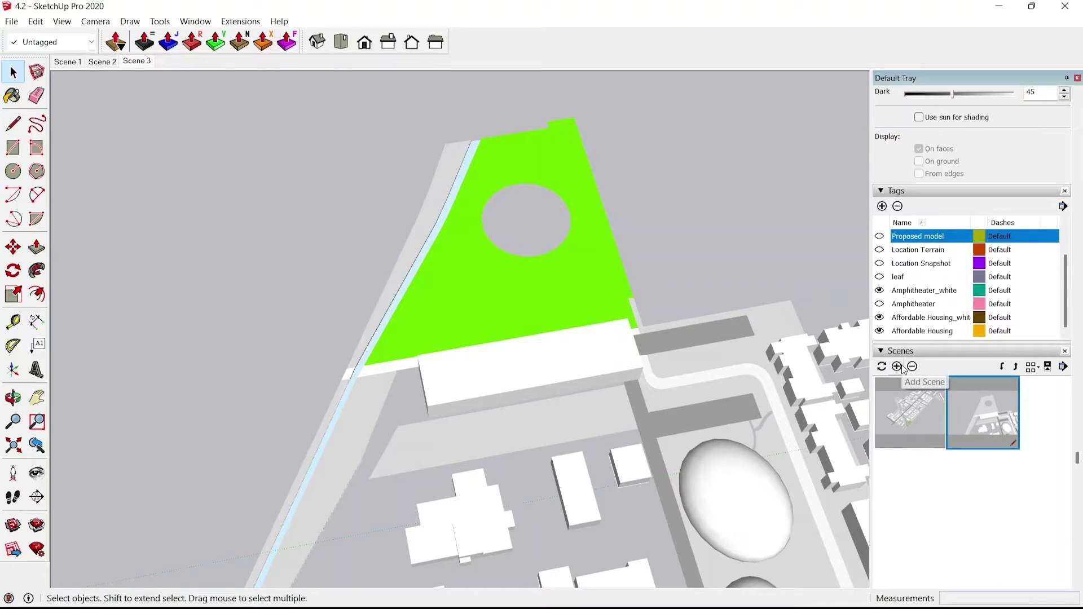
Recall Scene 1, Scene 2 and Scene 3 in turn to check how the painted lot appears in each.
double_click(914, 399)
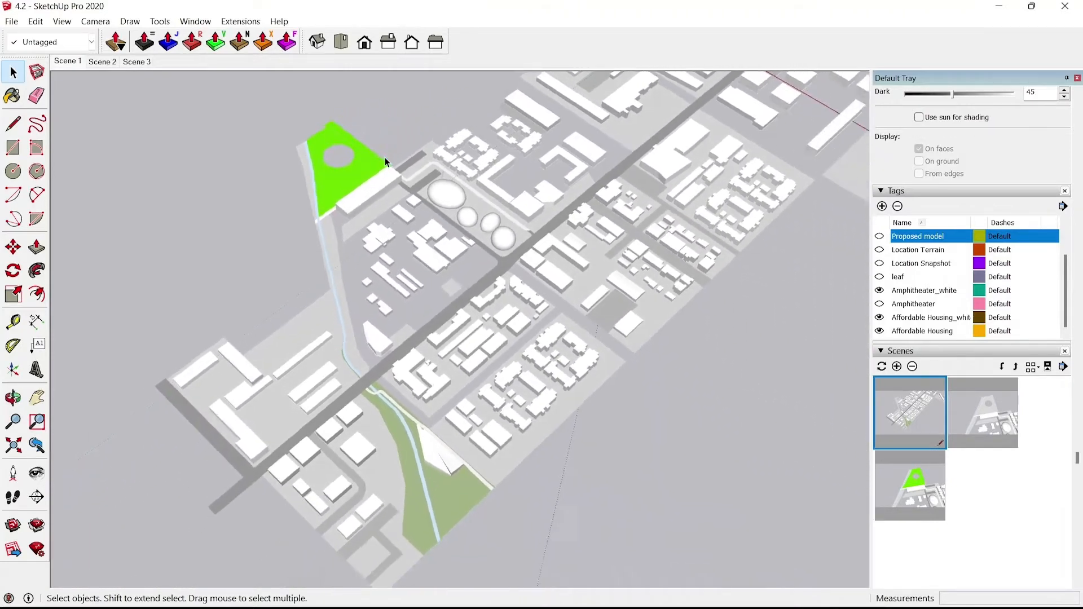
double_click(993, 417)
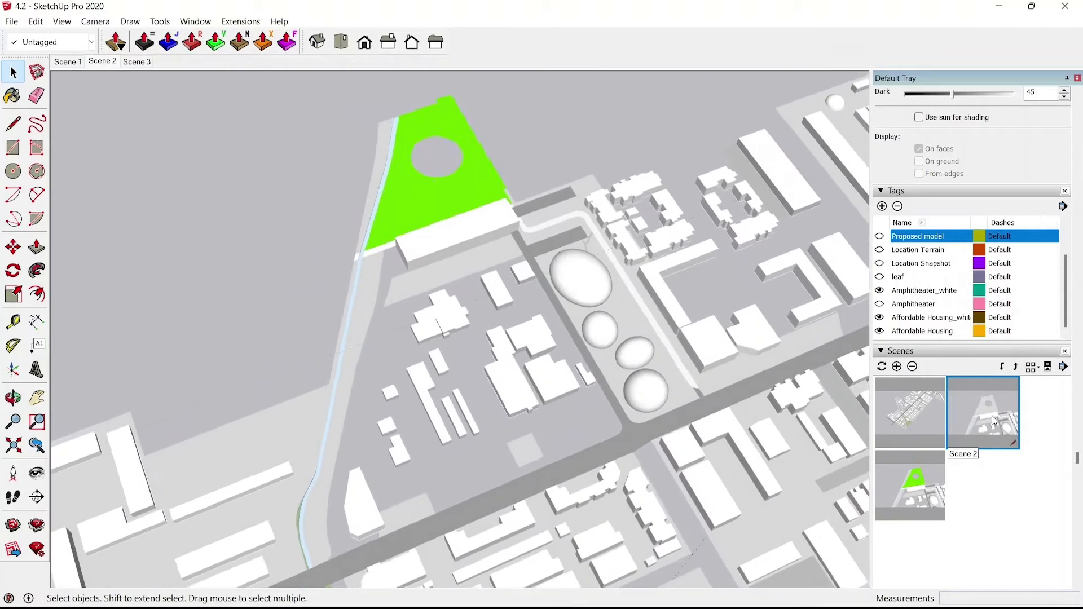
double_click(905, 481)
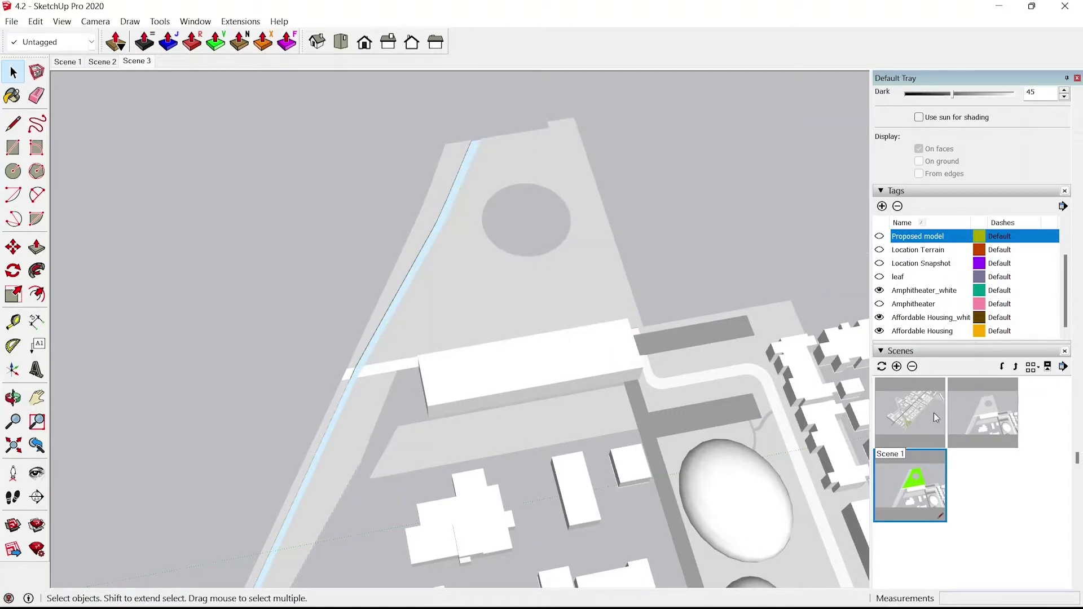
Make the Amphitheater tag visible and update Scene 3 with it.
click(880, 304)
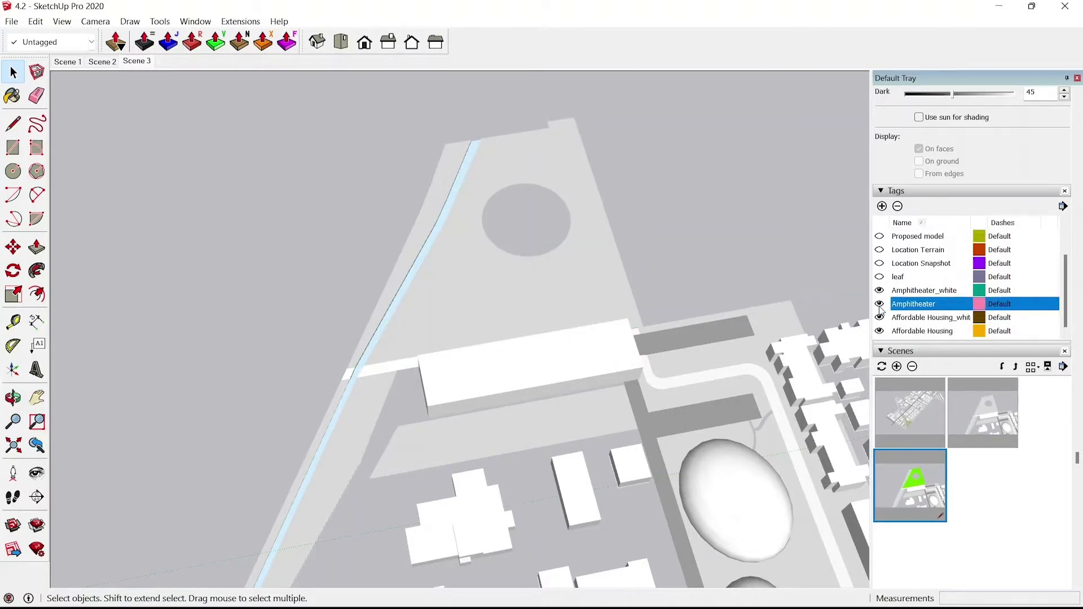
click(880, 304)
click(880, 305)
click(879, 304)
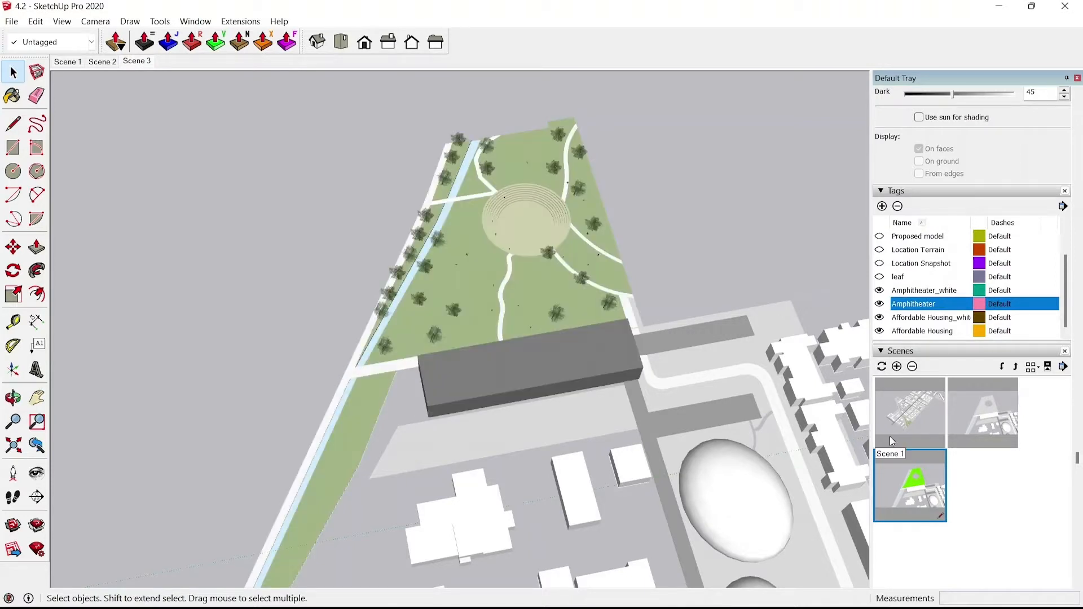
right_click(902, 489)
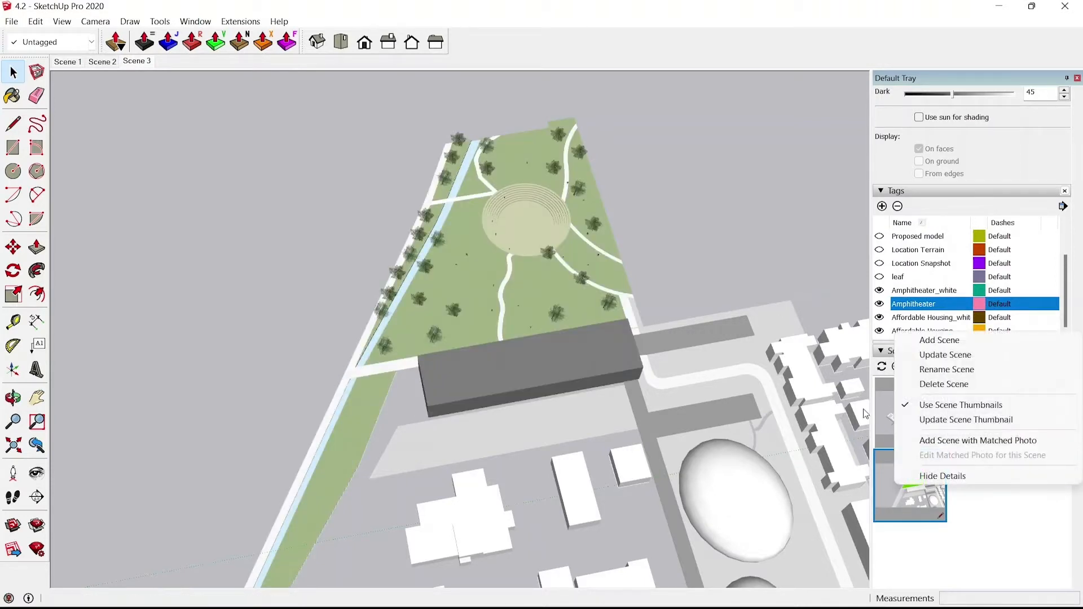
click(913, 355)
key(Return)
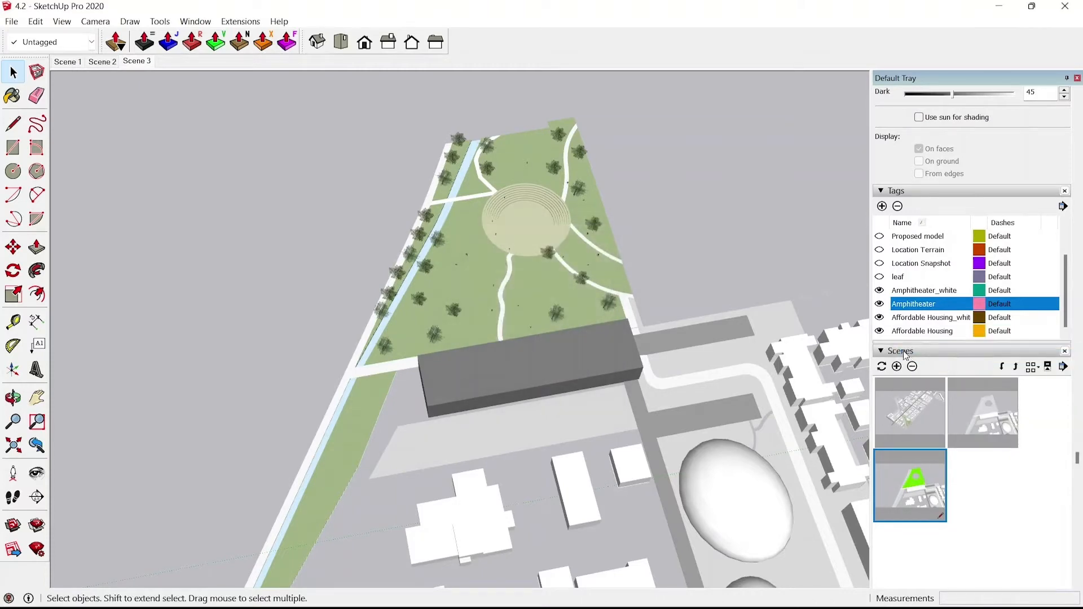
Return to Scene 1, play the scene animation to check the transitions, and stop it.
click(912, 419)
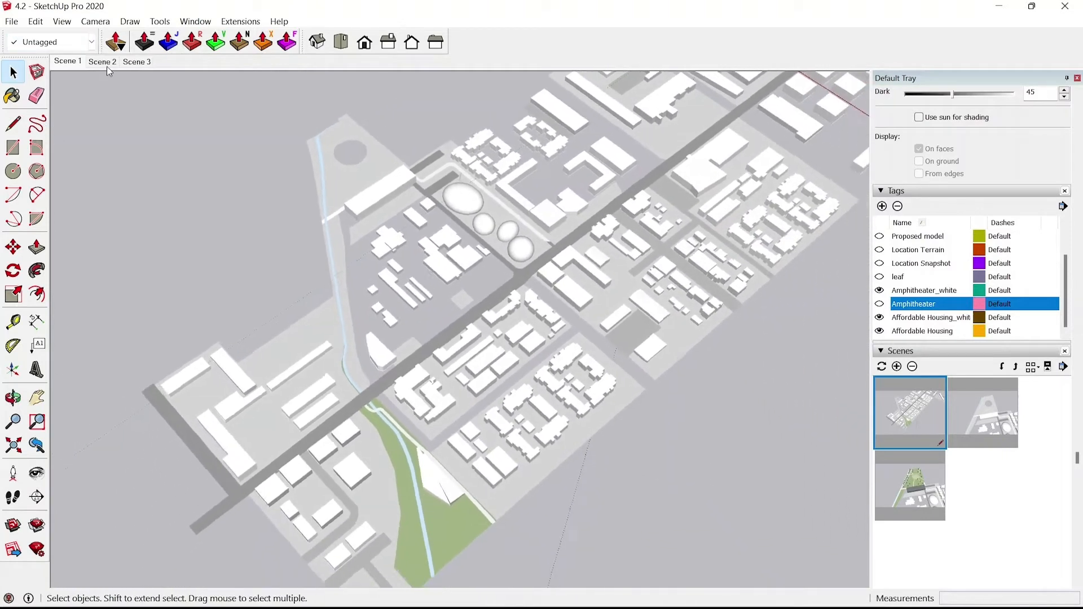
click(62, 21)
mouse_move(168, 269)
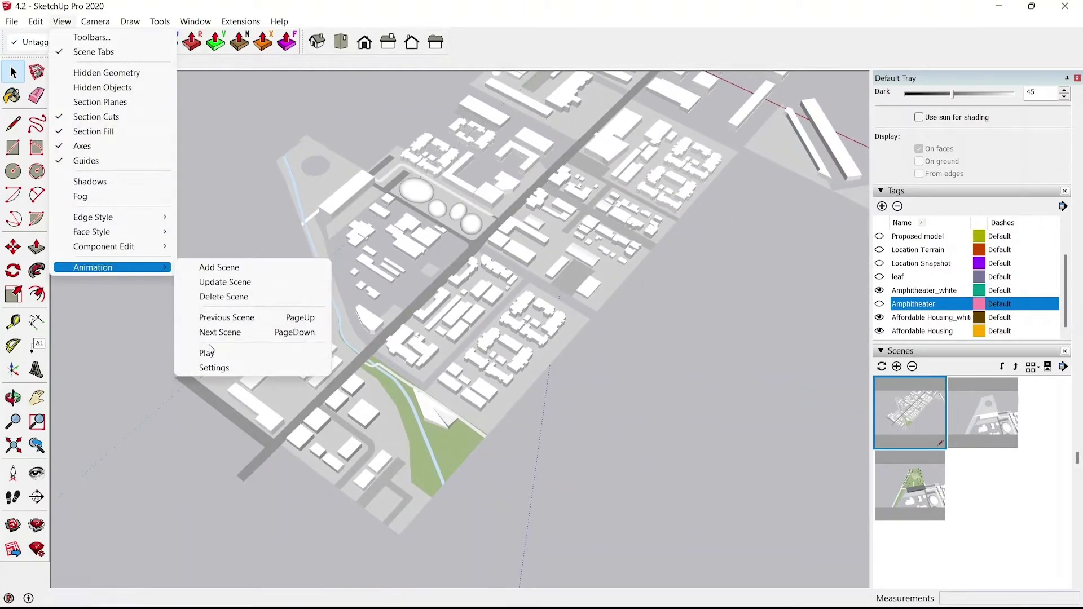
click(210, 350)
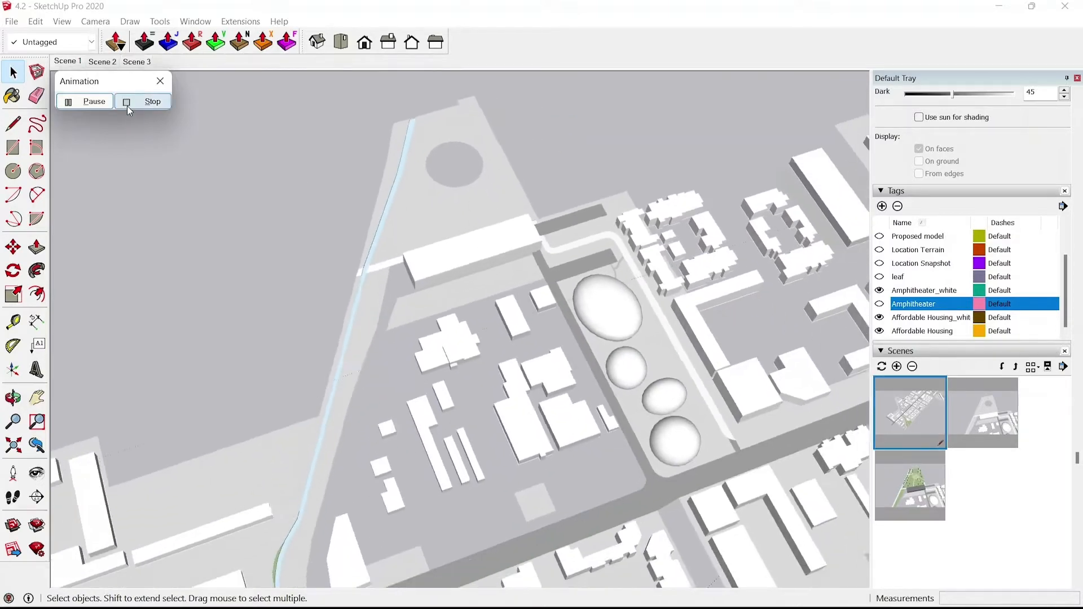
click(127, 106)
Return to Scene 1 and set the animation to 3-second scene transitions with a 0-second scene delay.
double_click(894, 414)
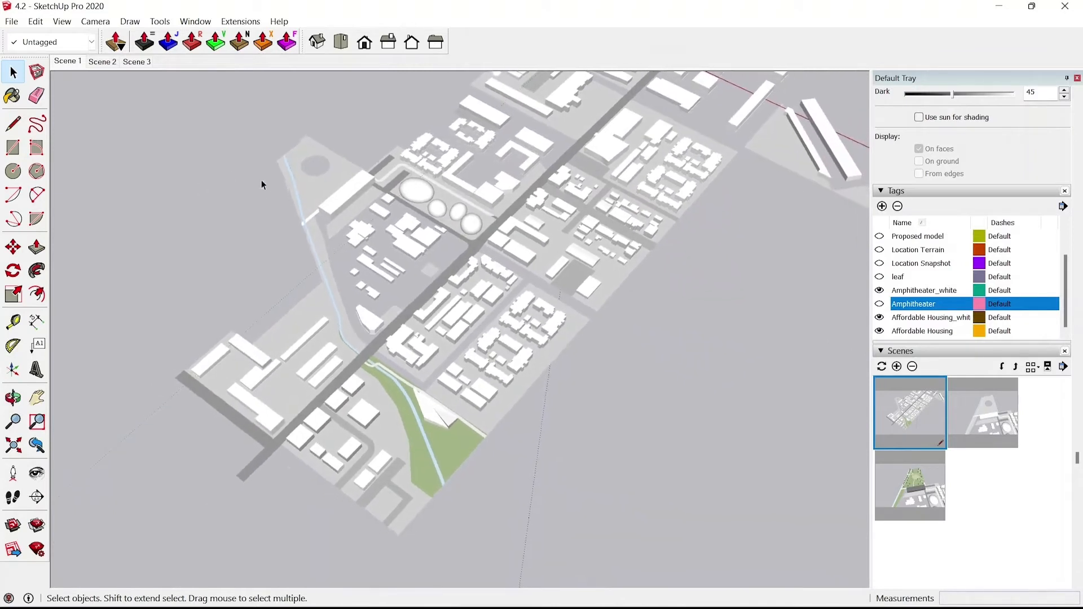
click(62, 20)
mouse_move(137, 266)
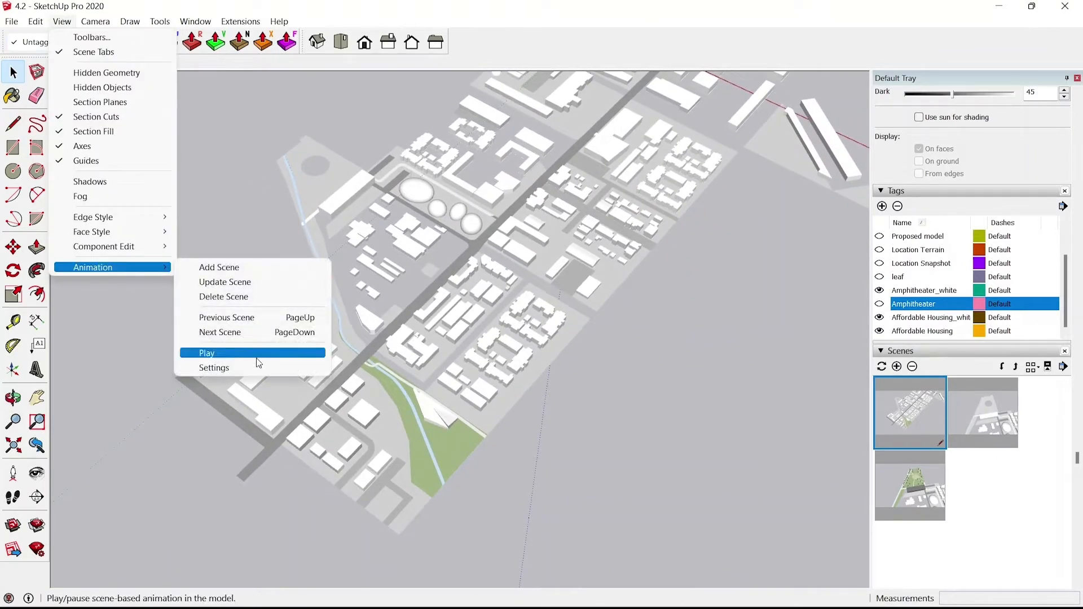
click(245, 371)
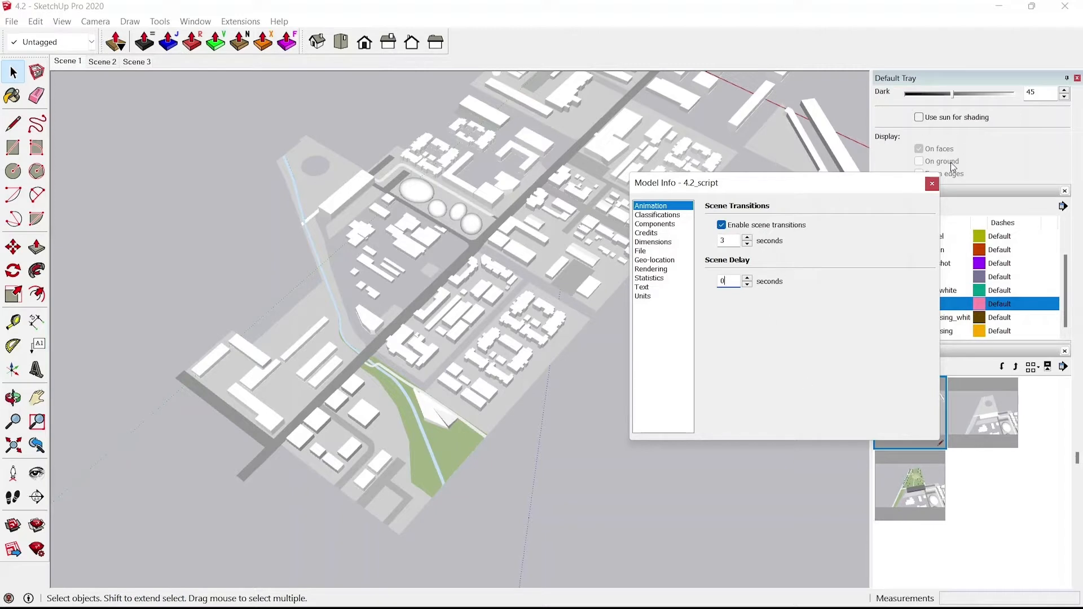
click(932, 183)
Delete Scene 2 and add a new scene based on the Scene 3 view with the amphitheater shown.
click(993, 429)
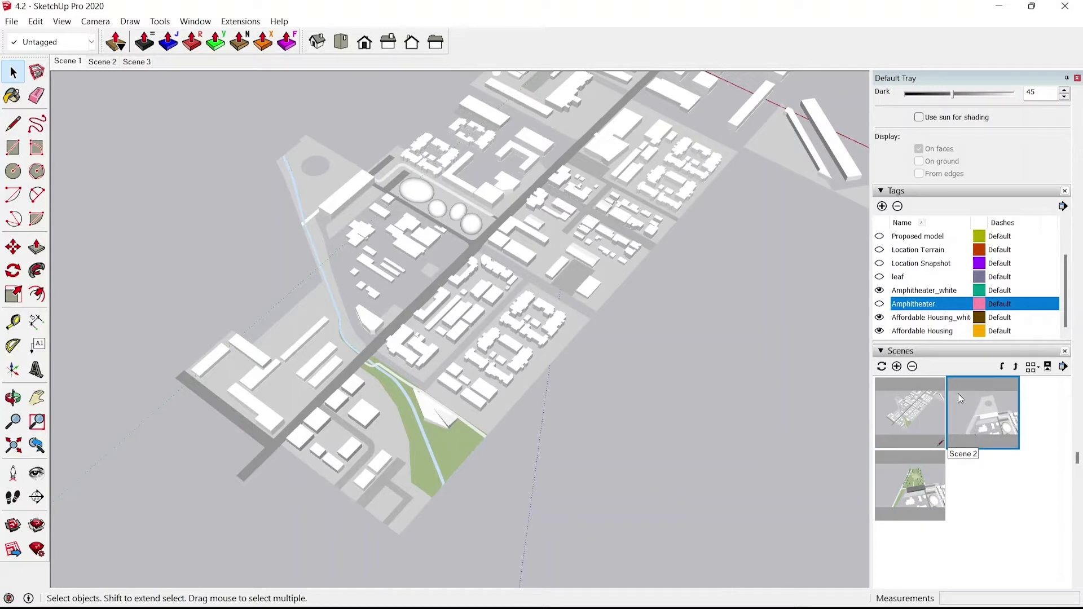
click(912, 367)
click(528, 341)
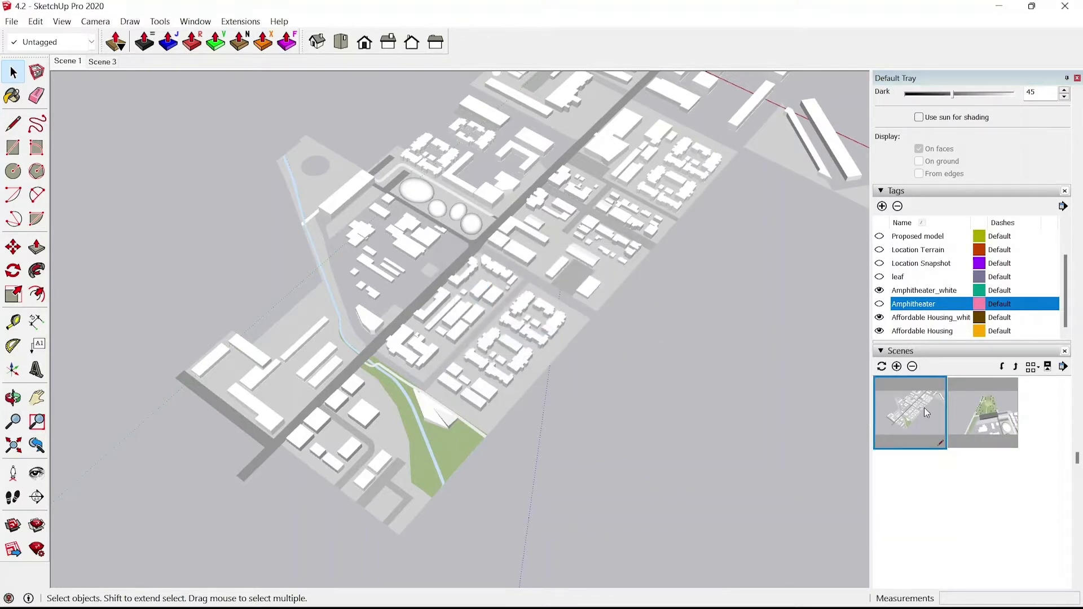
click(980, 407)
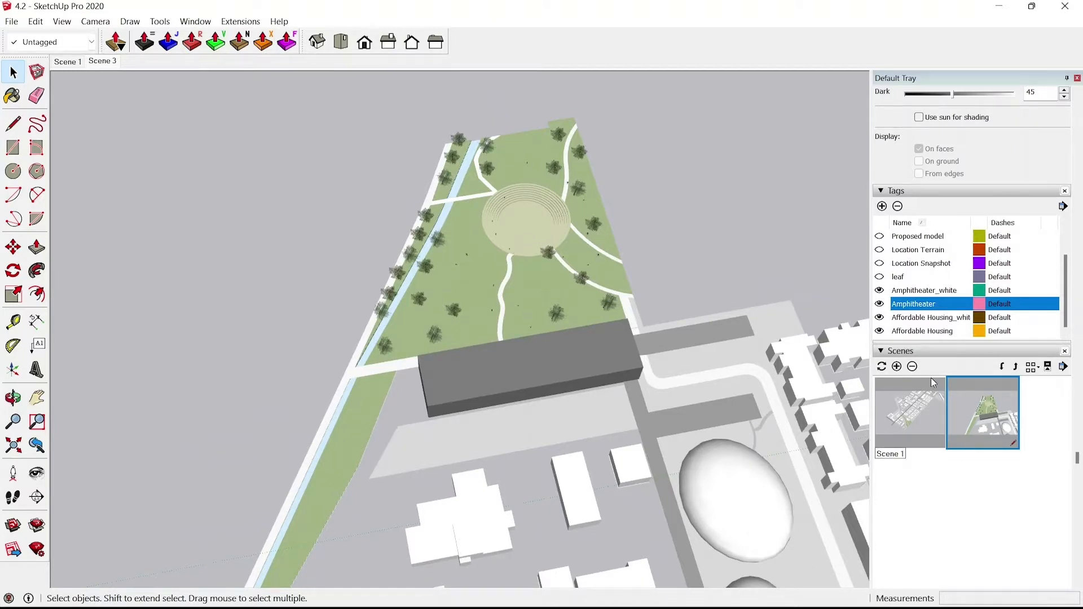
click(897, 367)
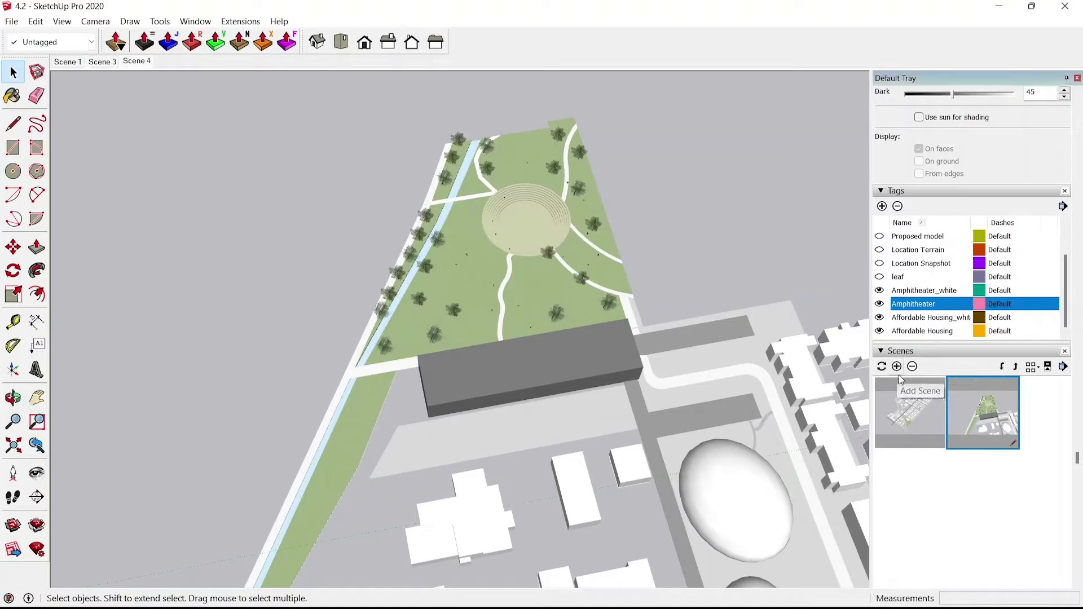
Hide the Amphitheater tag and update Scene 3 so it stores the plain white lot.
click(993, 418)
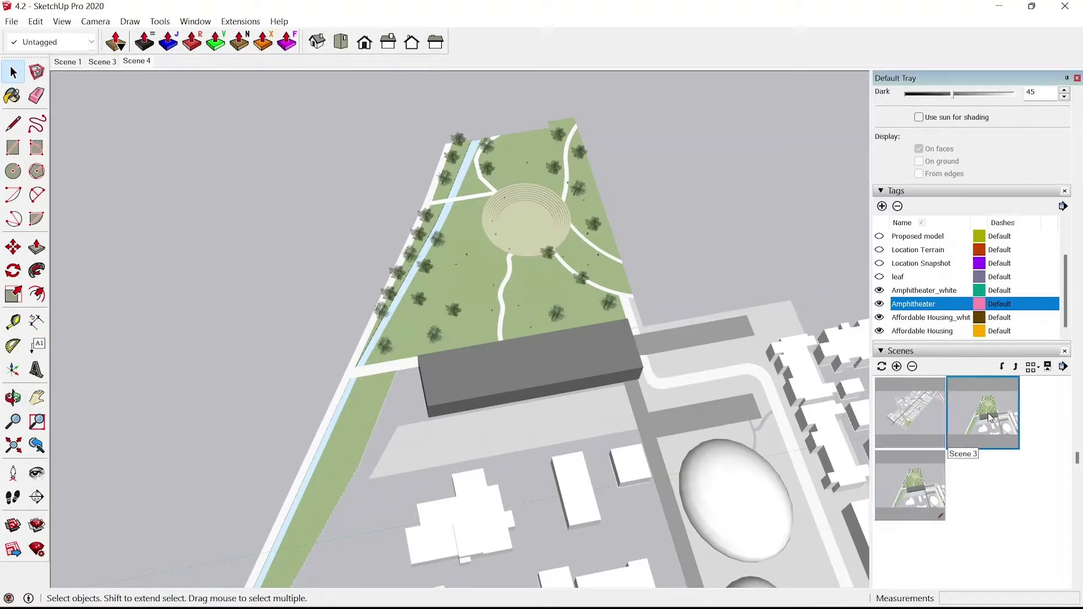
click(880, 304)
right_click(963, 398)
click(949, 422)
key(Return)
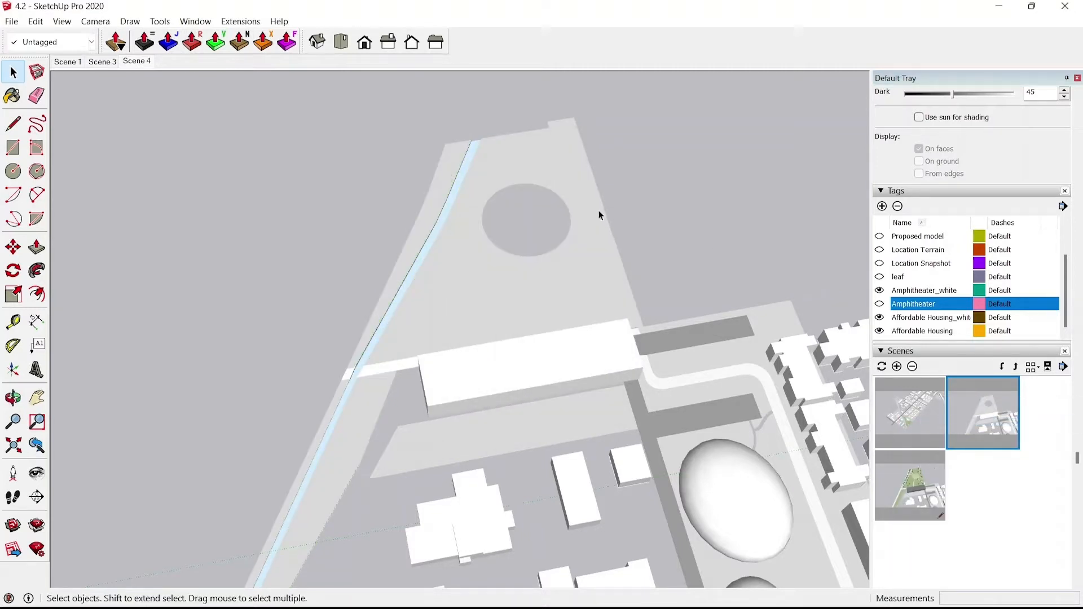
Show the Proposed model tag so the full proposed site is displayed alongside the white site model.
scroll(371, 309, down, 5)
middle_drag(371, 316, 335, 384)
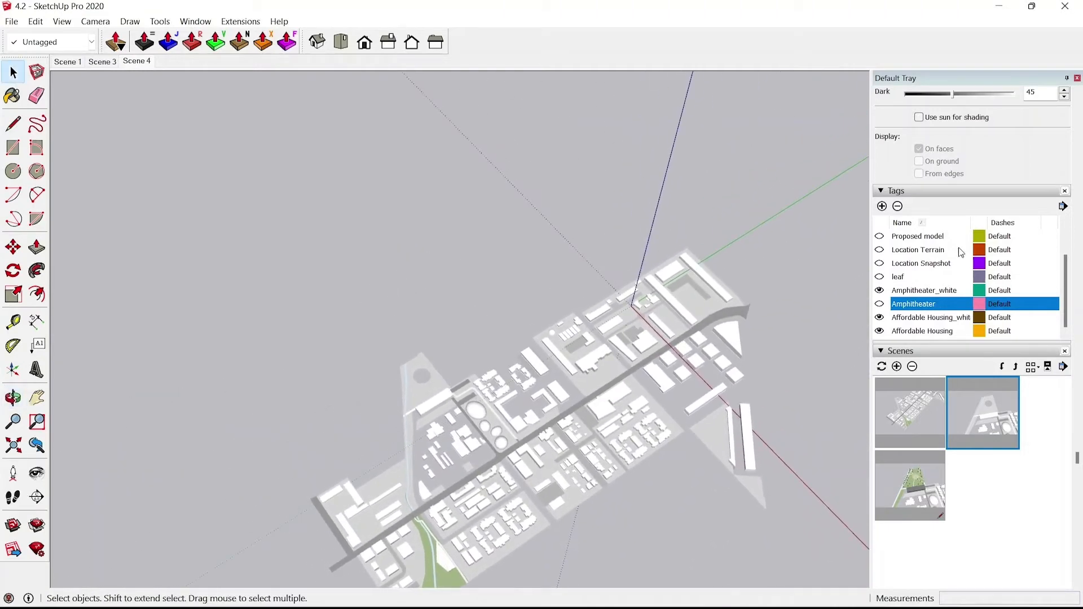
click(881, 240)
click(879, 236)
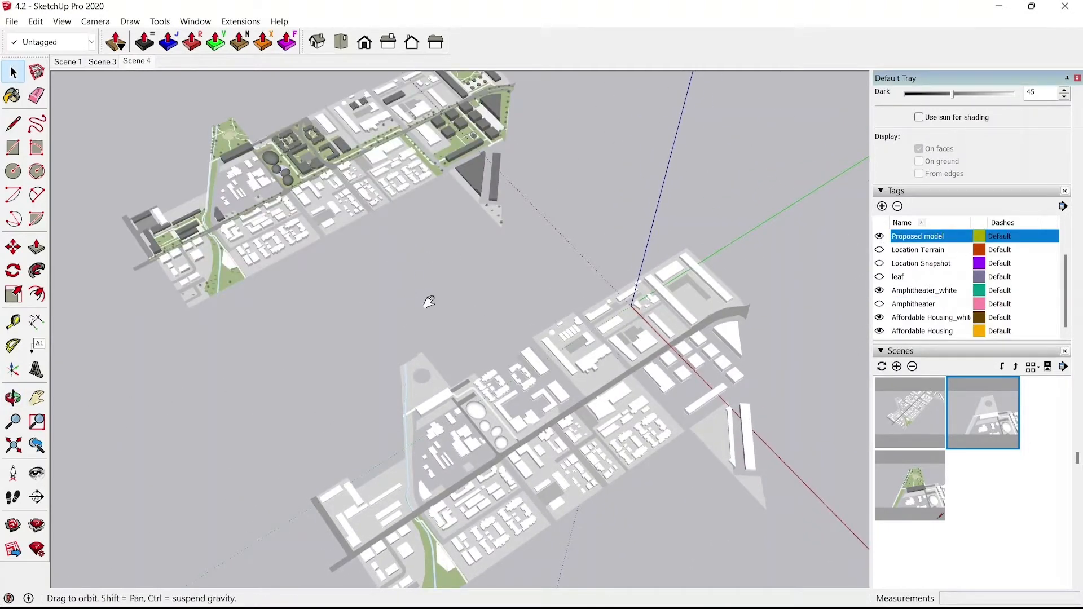
Select the affordable housing block in the proposed model and turn on Edges in the style settings.
shift+middle_drag(426, 313, 485, 377)
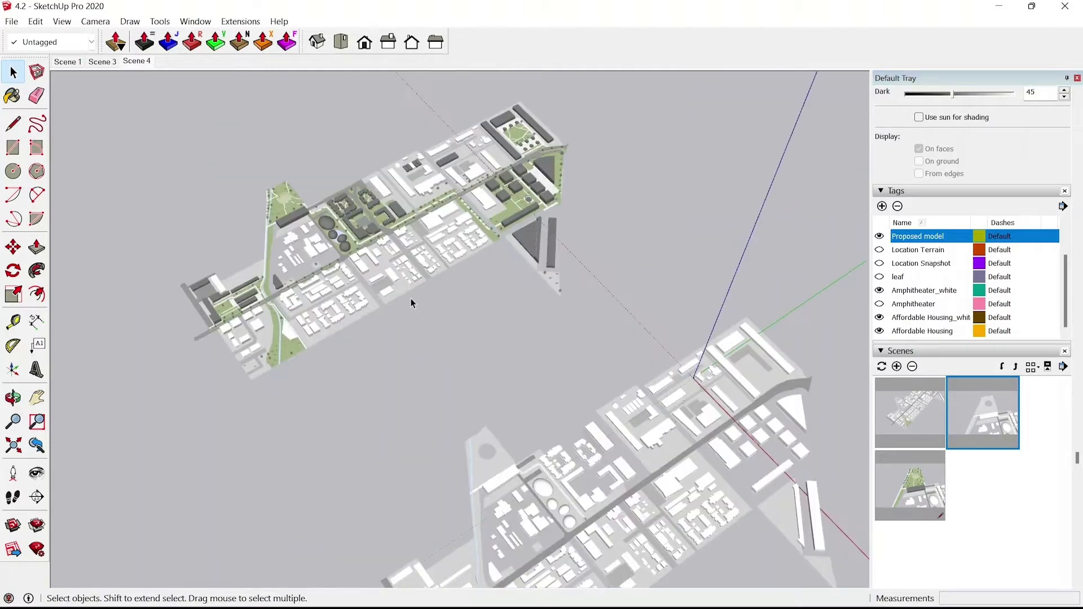
middle_drag(411, 303, 280, 350)
scroll(280, 350, up, 3)
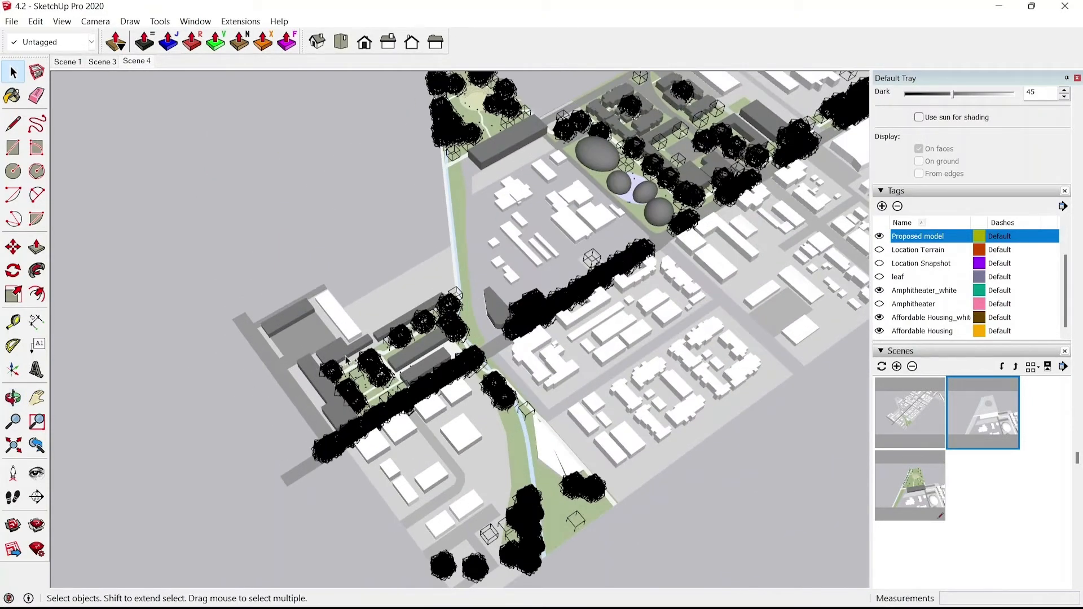
scroll(346, 359, up, 2)
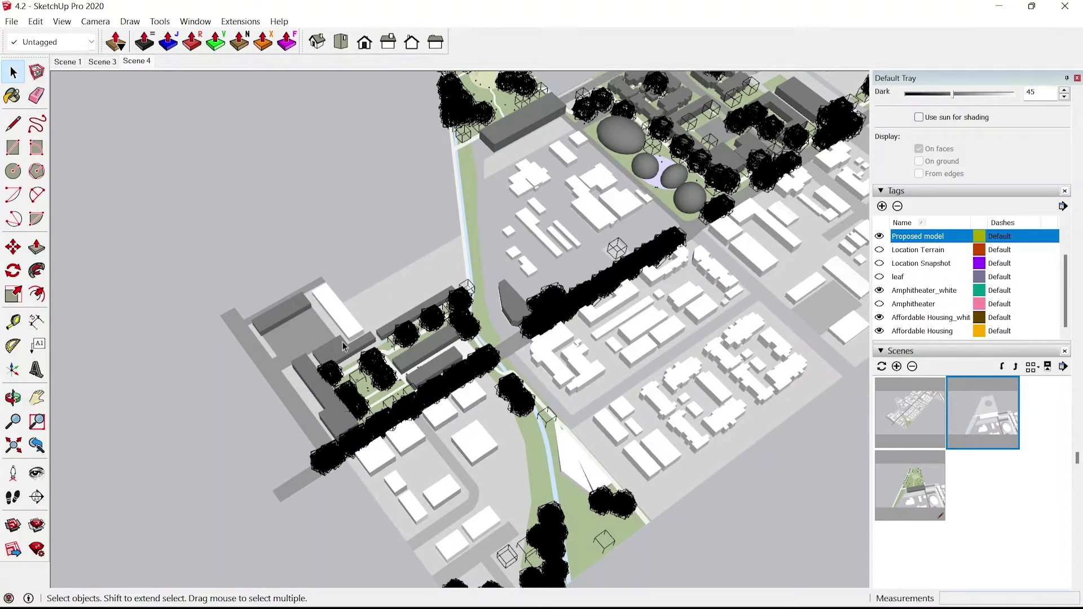
key(m)
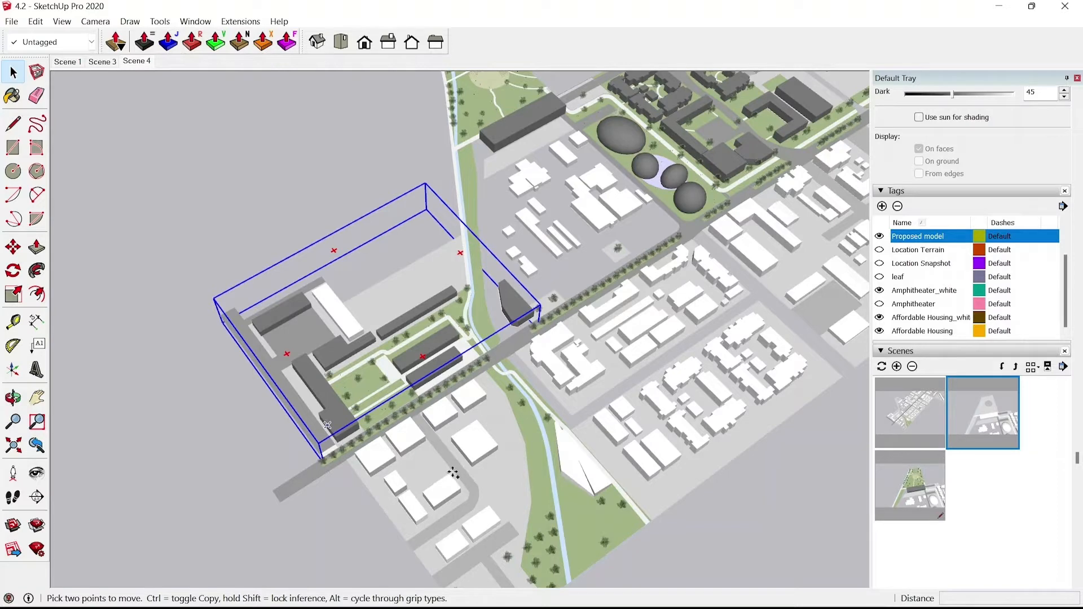
key(space)
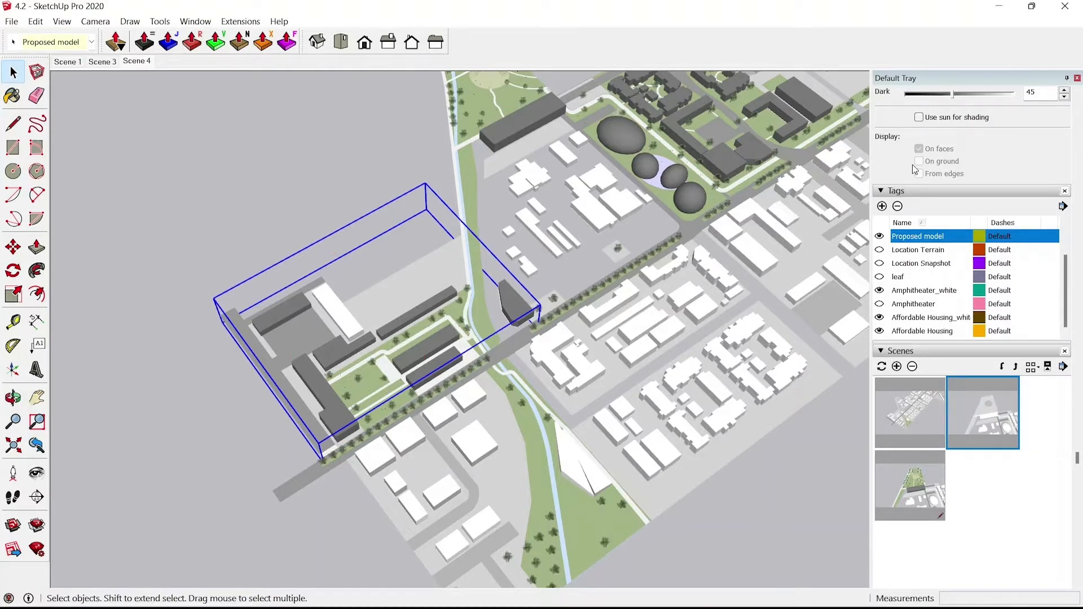
scroll(914, 166, up, 8)
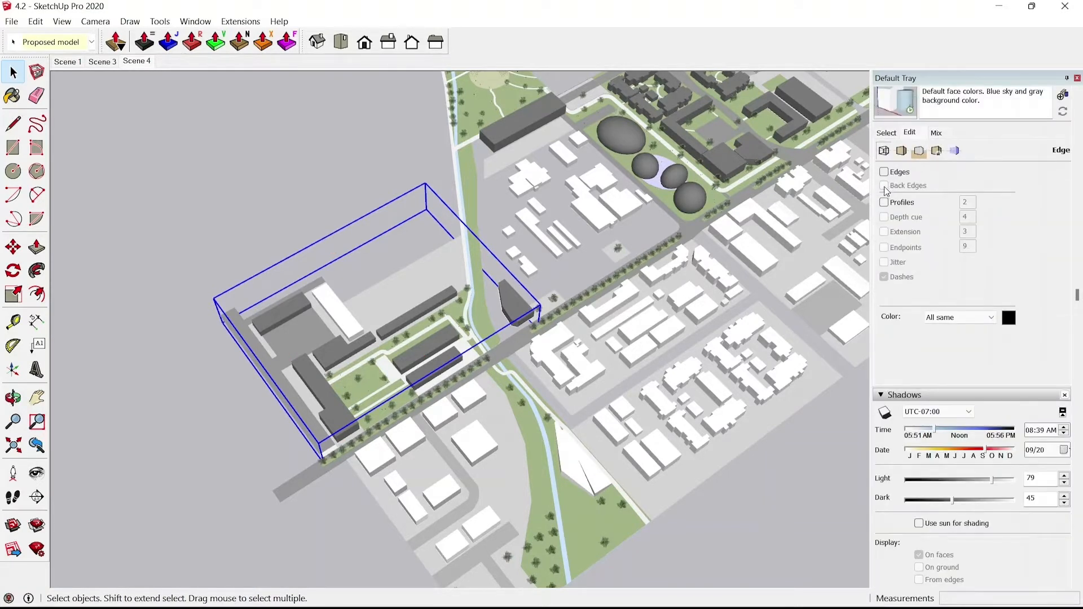
click(887, 172)
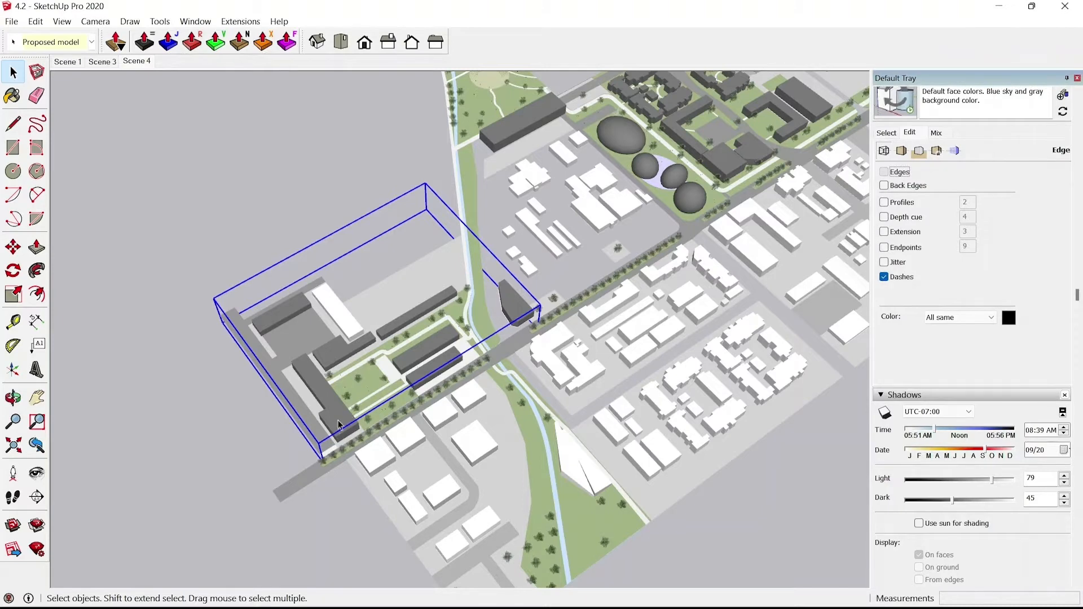
Copy the selected affordable housing block with Move from its building corner onto the matching corner in the white site model.
key(m)
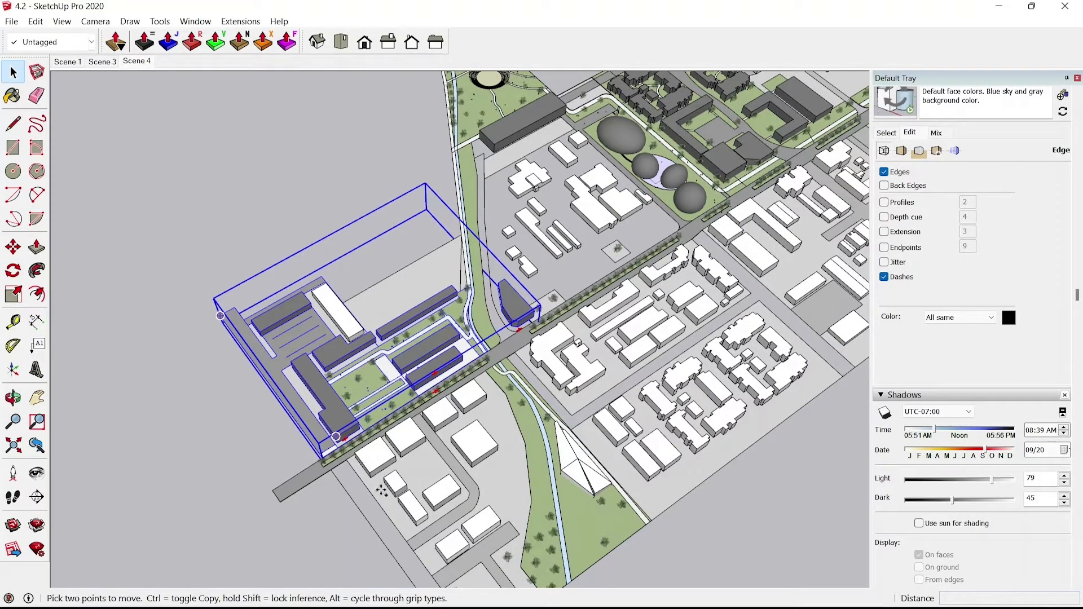
key(ctrl)
click(370, 419)
shift+middle_drag(526, 453, 342, 204)
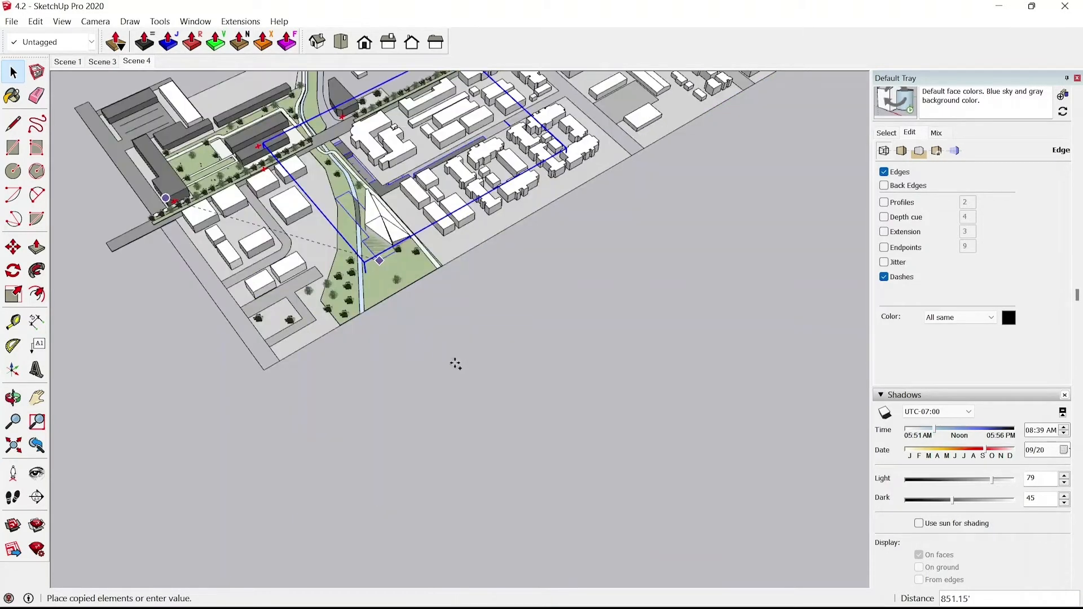
shift+middle_drag(467, 369, 261, 240)
shift+middle_drag(440, 358, 254, 161)
scroll(318, 504, up, 1)
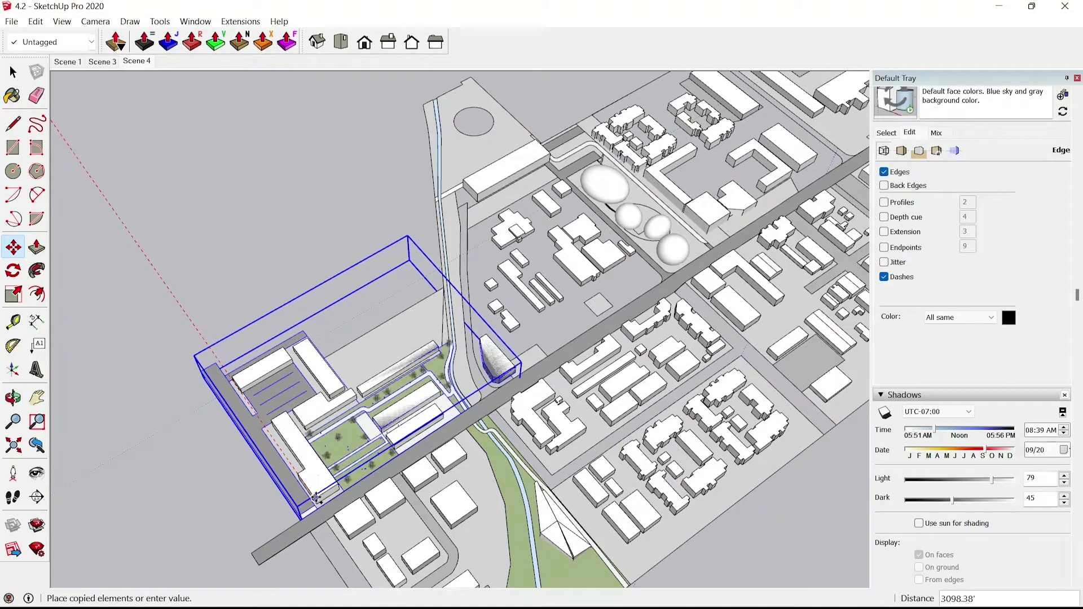
click(316, 498)
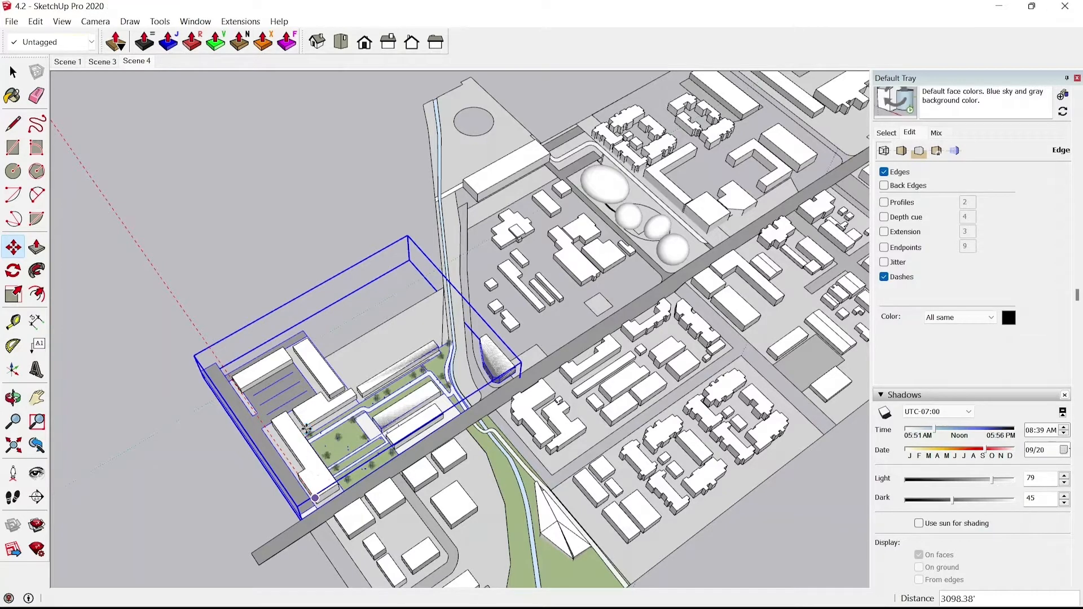
key(space)
Hide the Affordable Housing_white tag so only the copied proposed housing block shows on the site.
scroll(307, 429, up, 1)
scroll(312, 429, up, 1)
scroll(364, 342, up, 1)
middle_drag(365, 336, 386, 295)
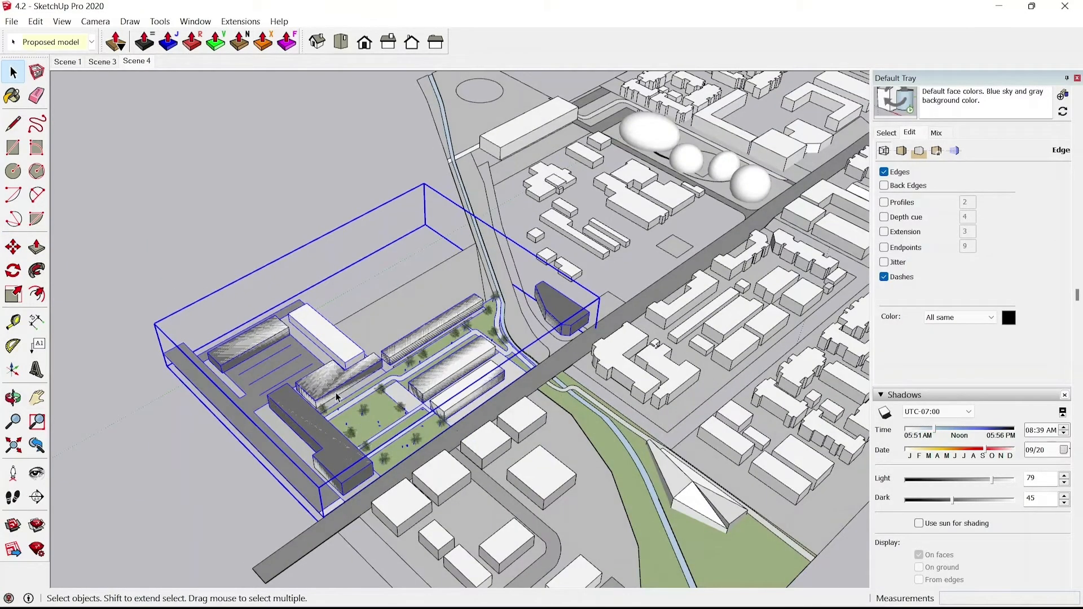
scroll(952, 423, down, 5)
click(880, 318)
click(881, 318)
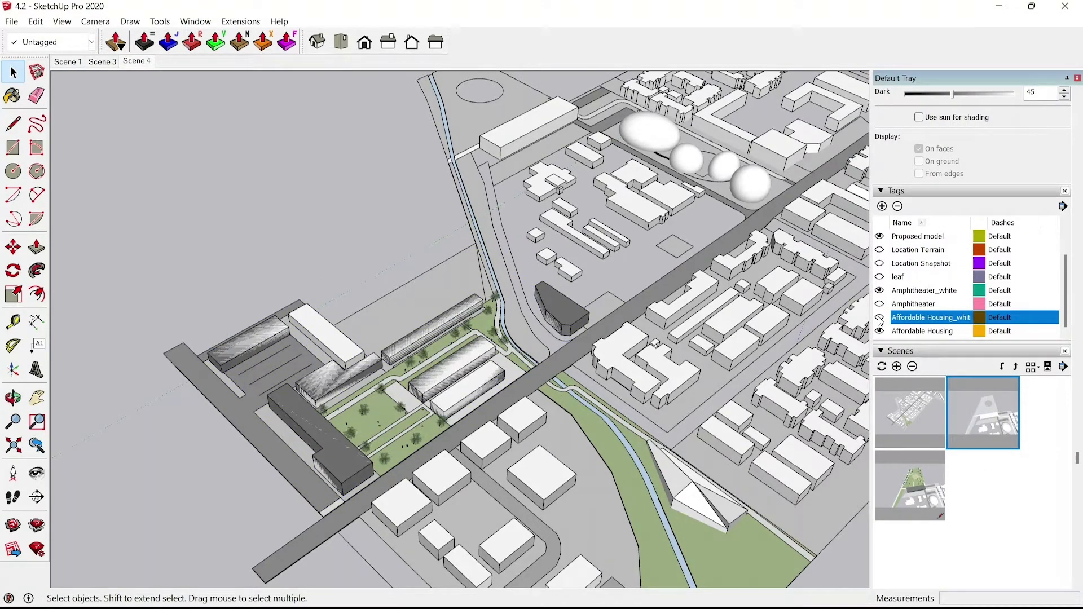
click(880, 319)
Select the copied affordable housing block and assign it to the Affordable Housing tag.
click(312, 414)
click(312, 413)
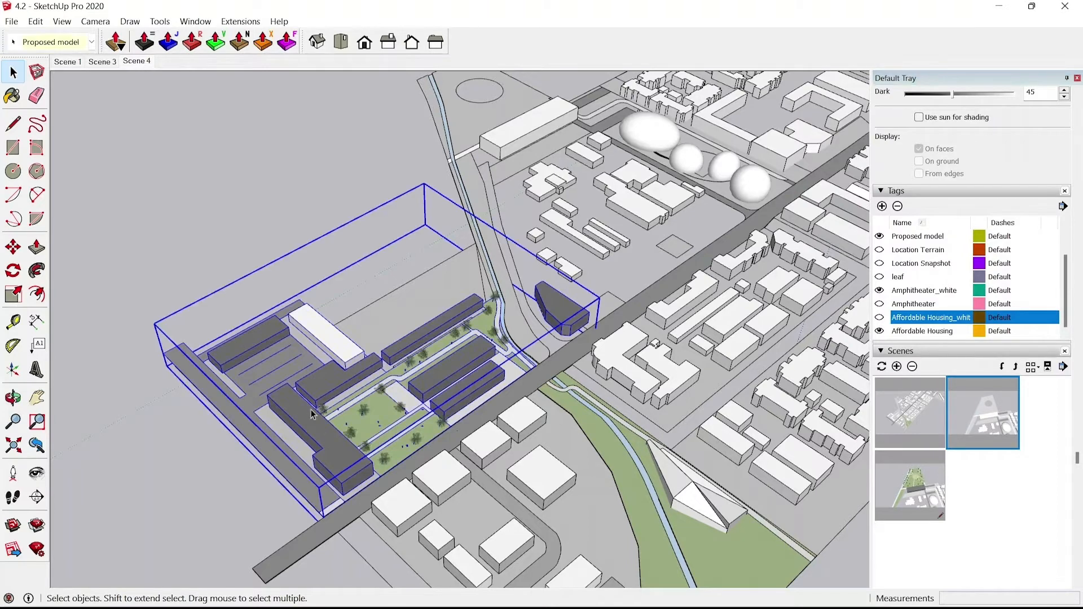
click(46, 42)
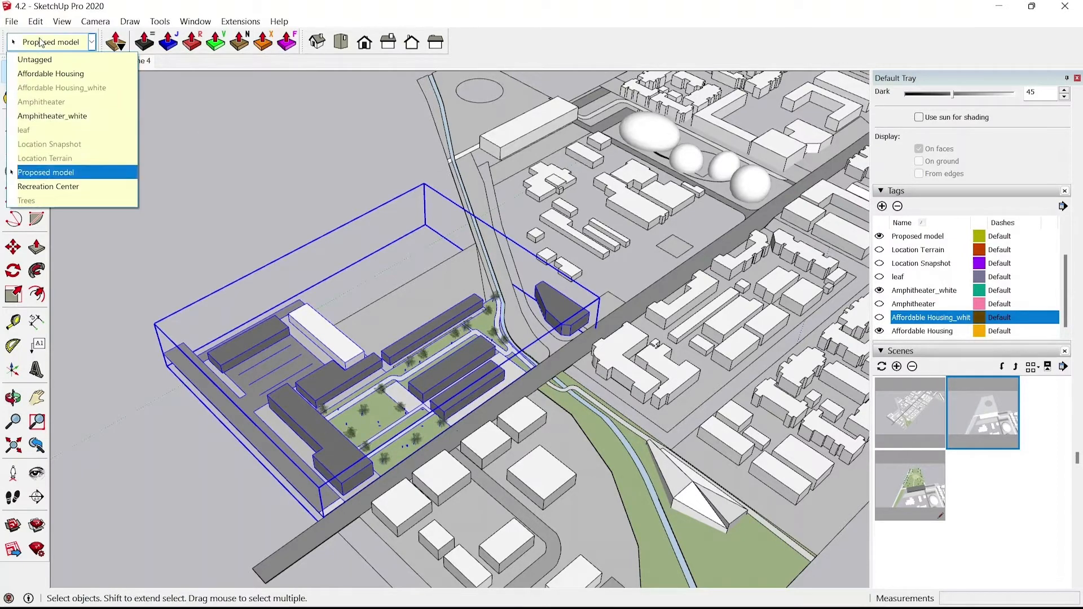
click(48, 73)
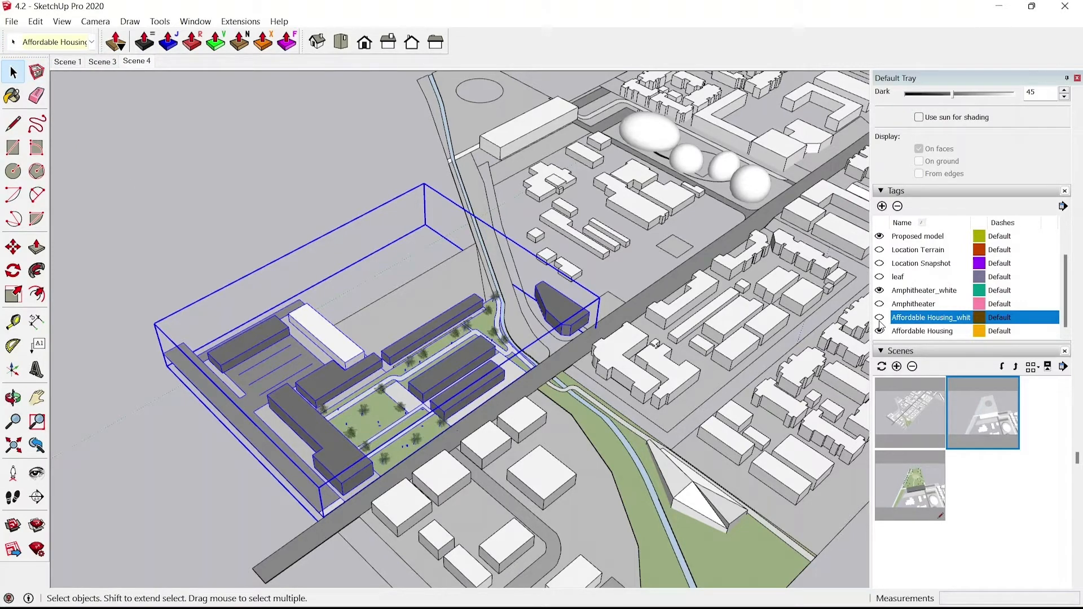
Turn off Edges in the style settings.
scroll(931, 163, up, 8)
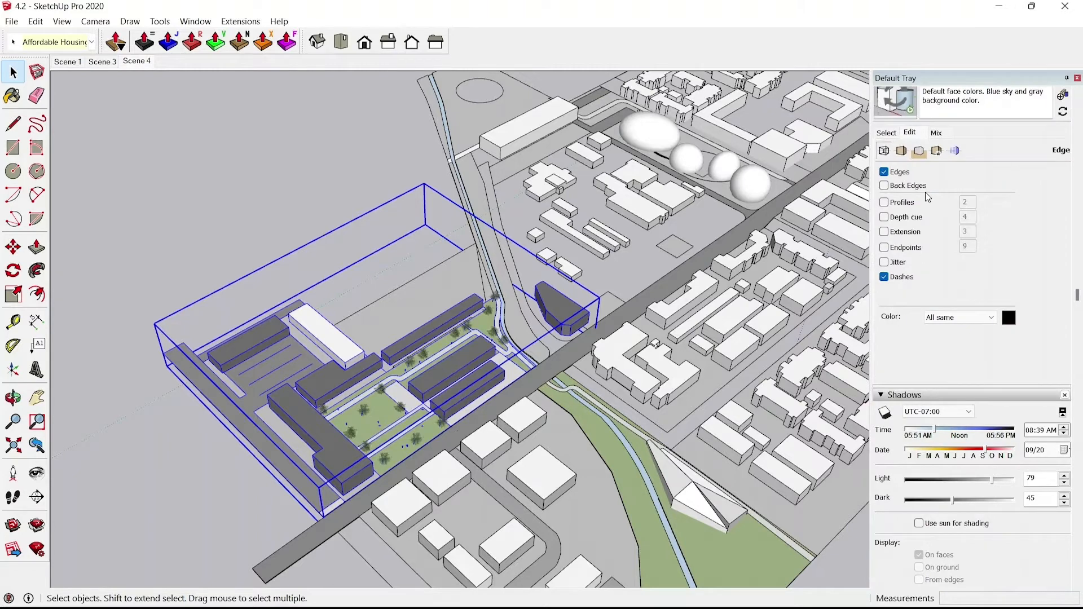
click(884, 172)
scroll(939, 268, down, 8)
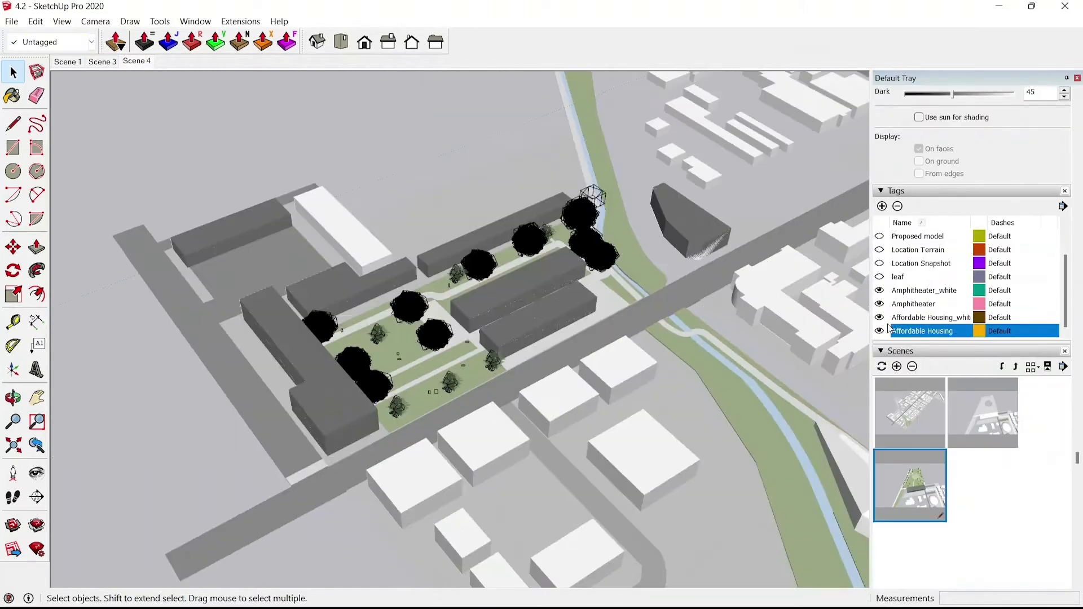
Hide the Affordable Housing tag, leave Affordable Housing_white visible, and add a scene of the white housing site.
click(880, 319)
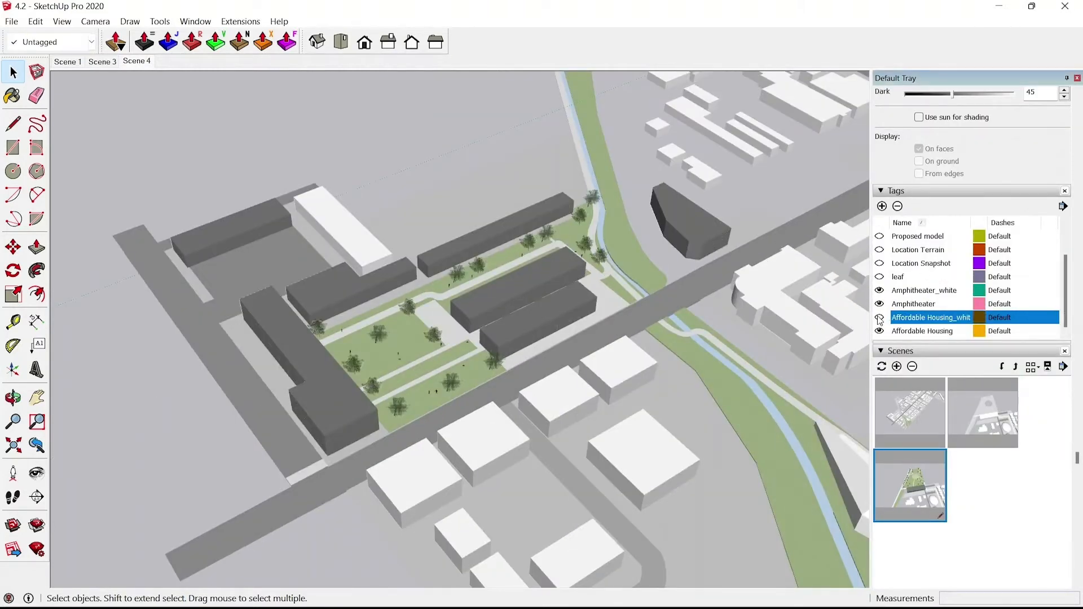
click(880, 332)
click(880, 318)
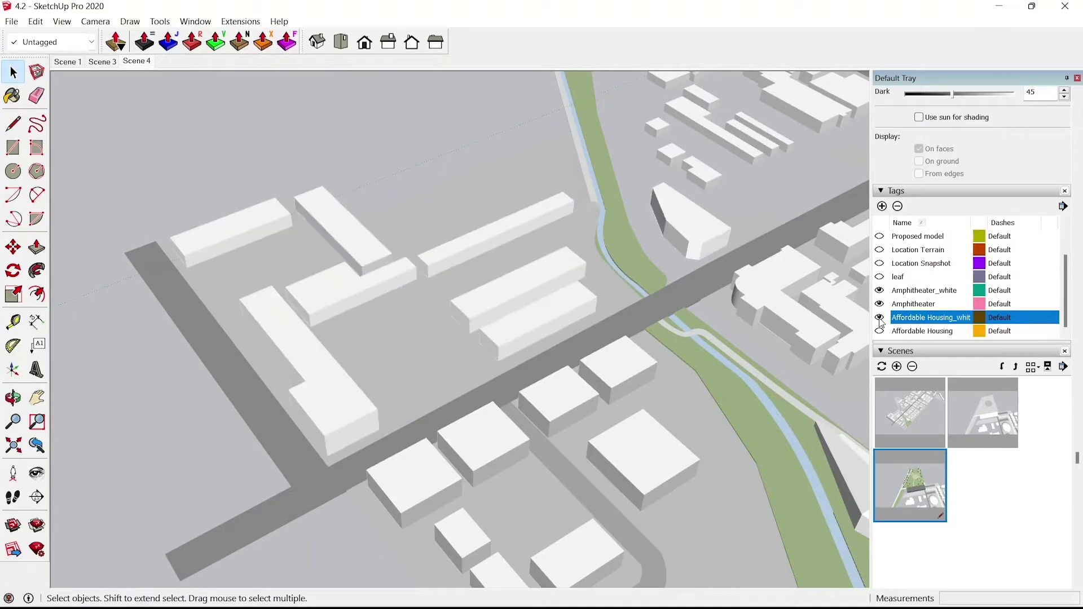
click(897, 368)
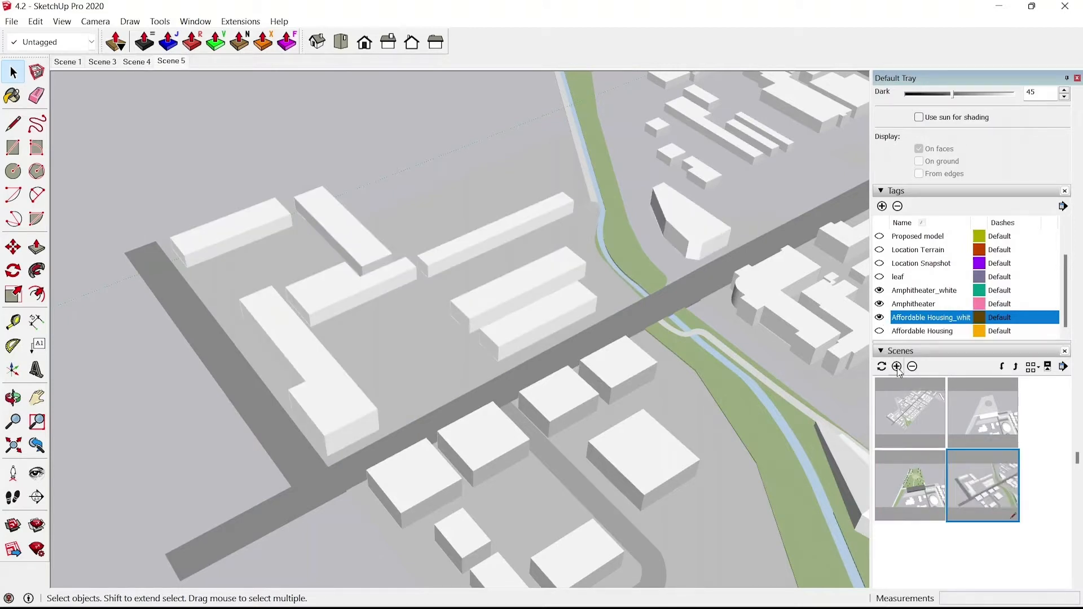
Hide Affordable Housing_white, show the Affordable Housing tag, and add another scene from the same view.
click(879, 319)
click(880, 331)
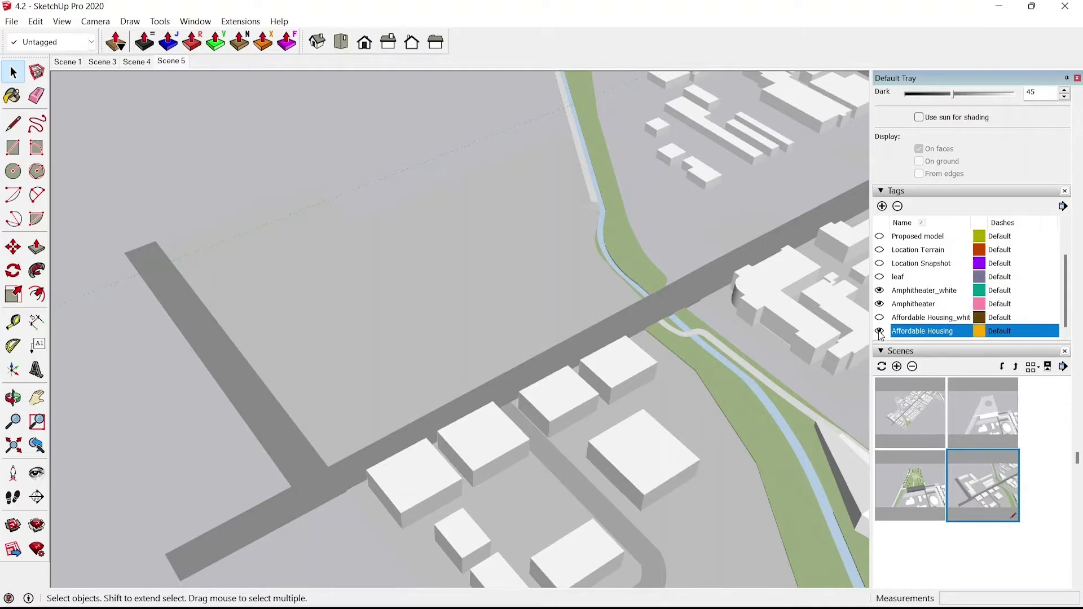
click(893, 370)
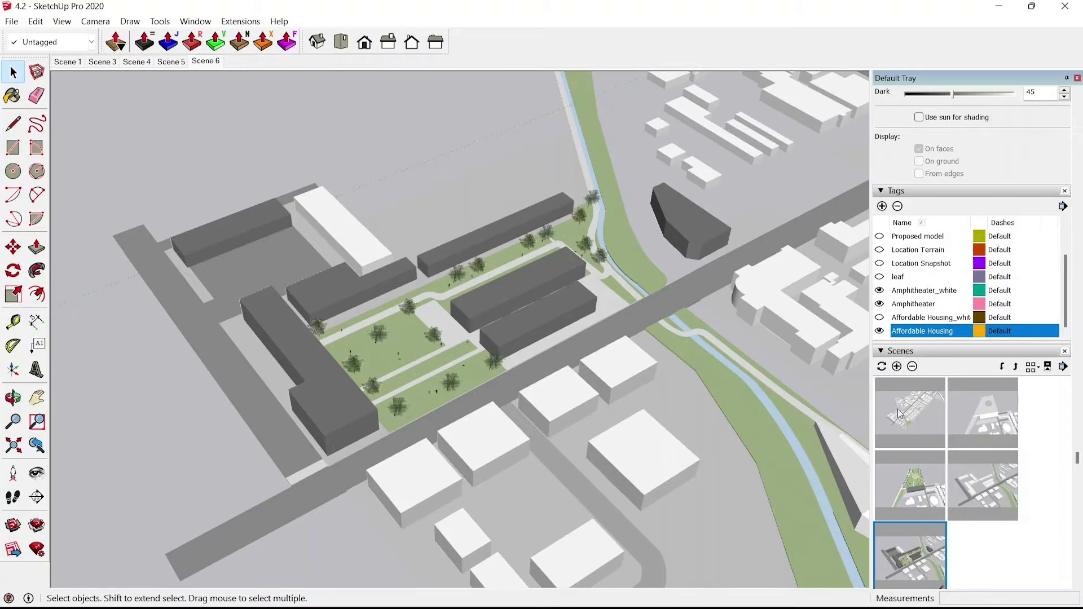
Return to Scene 1, play the scene animation to check the transitions, and stop it.
double_click(907, 409)
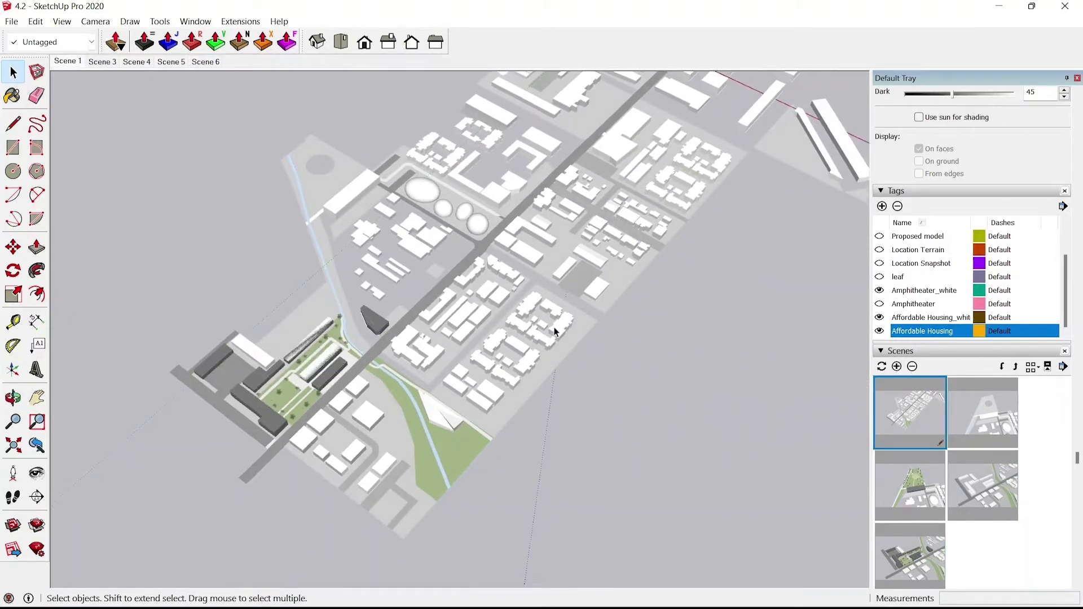
click(61, 21)
mouse_move(119, 263)
click(211, 353)
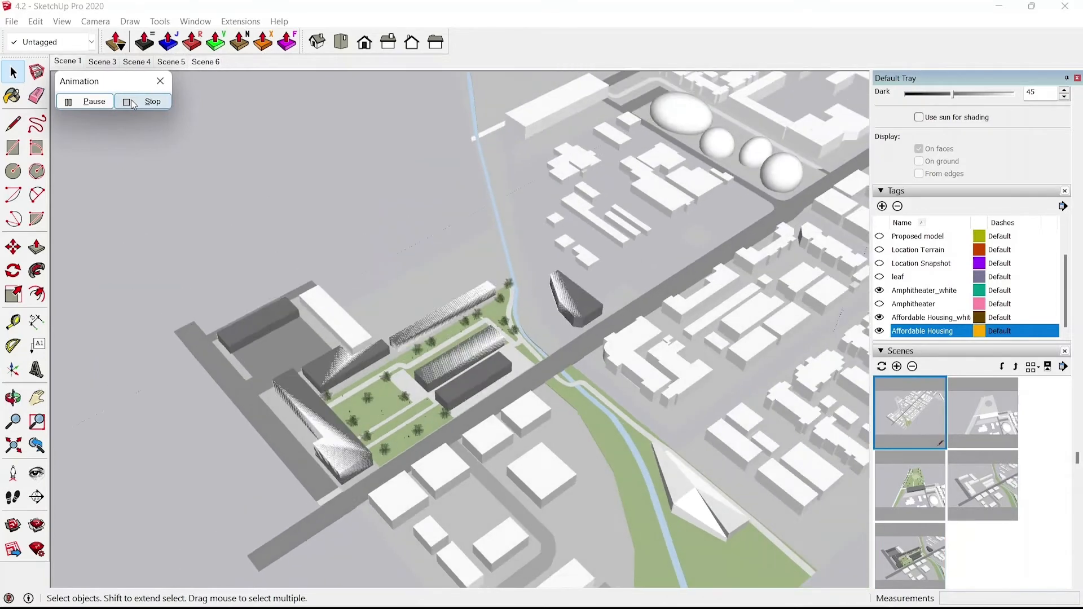
click(131, 102)
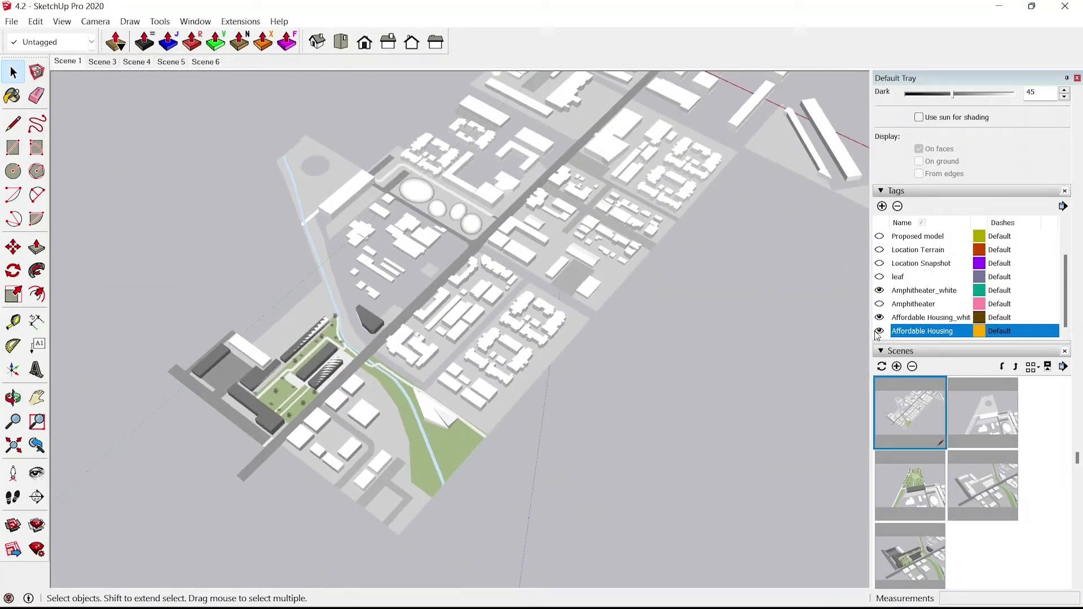
Hide the Affordable Housing tag and update Scene 1 with all scene properties included.
click(880, 332)
right_click(915, 427)
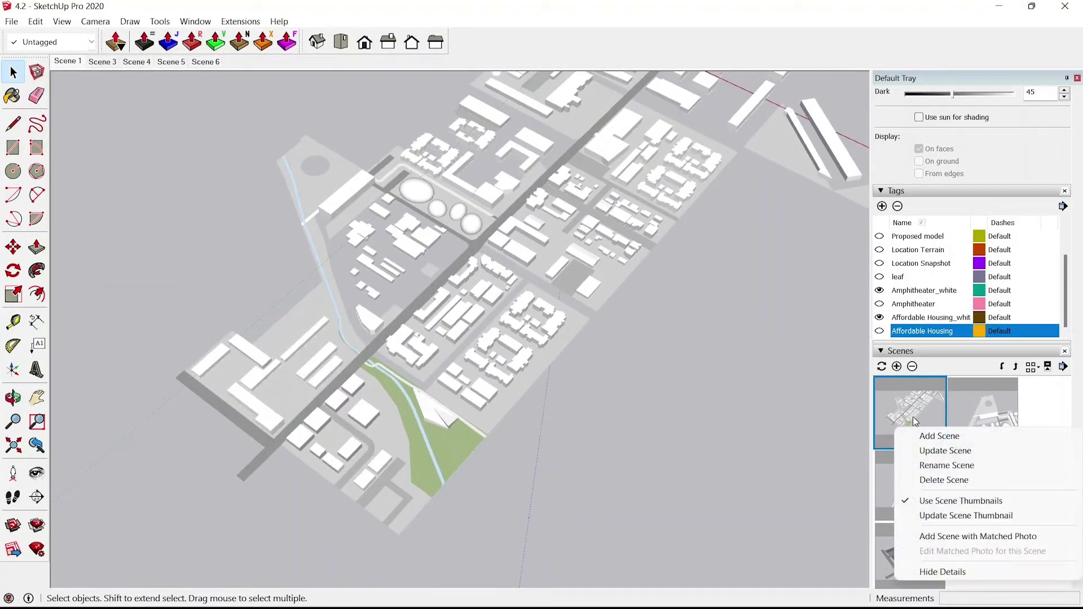
click(923, 449)
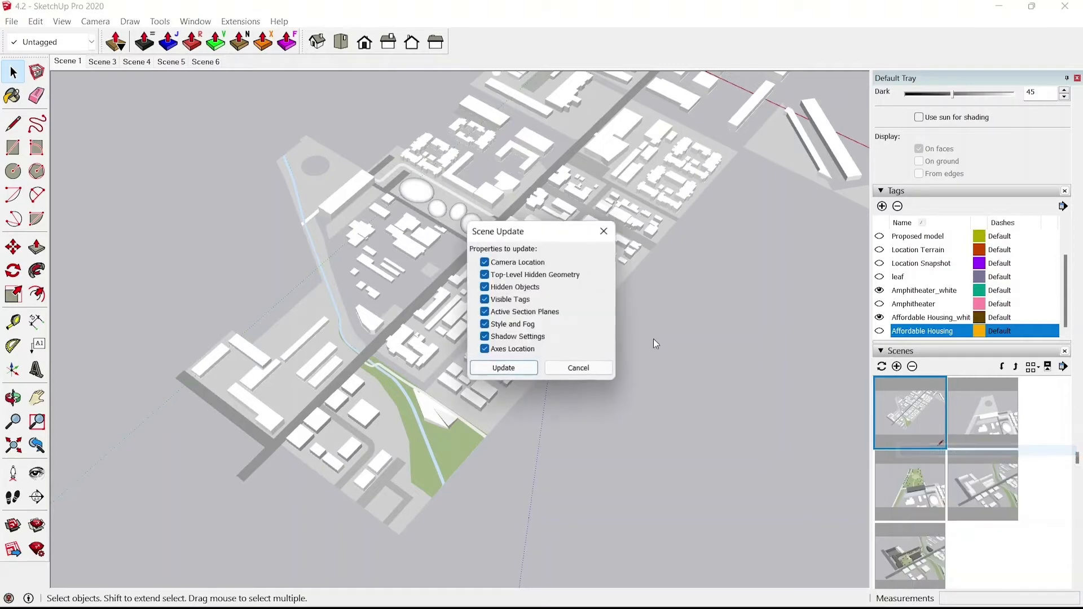
click(504, 368)
Open Scene 3, look over the surrounding site, and hide the Affordable Housing tag.
click(994, 403)
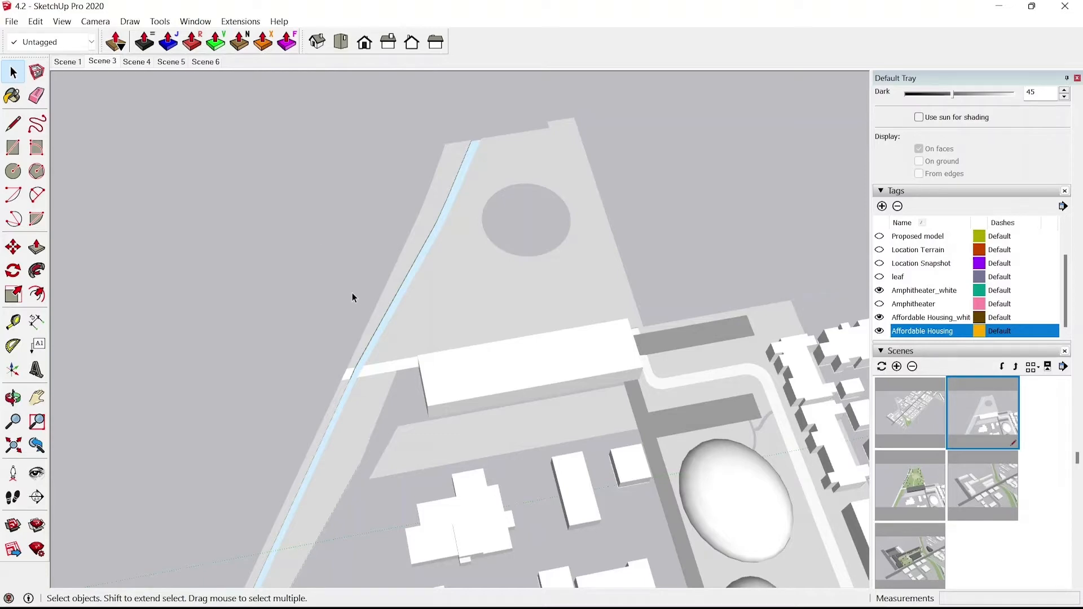
scroll(403, 275, down, 7)
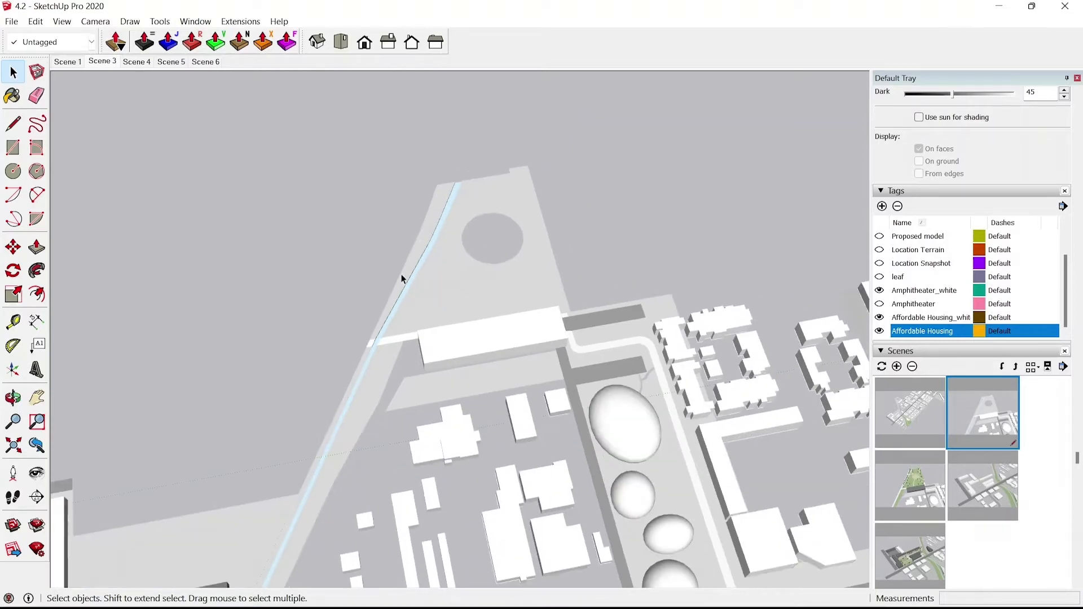
middle_drag(299, 286, 382, 291)
scroll(376, 323, up, 4)
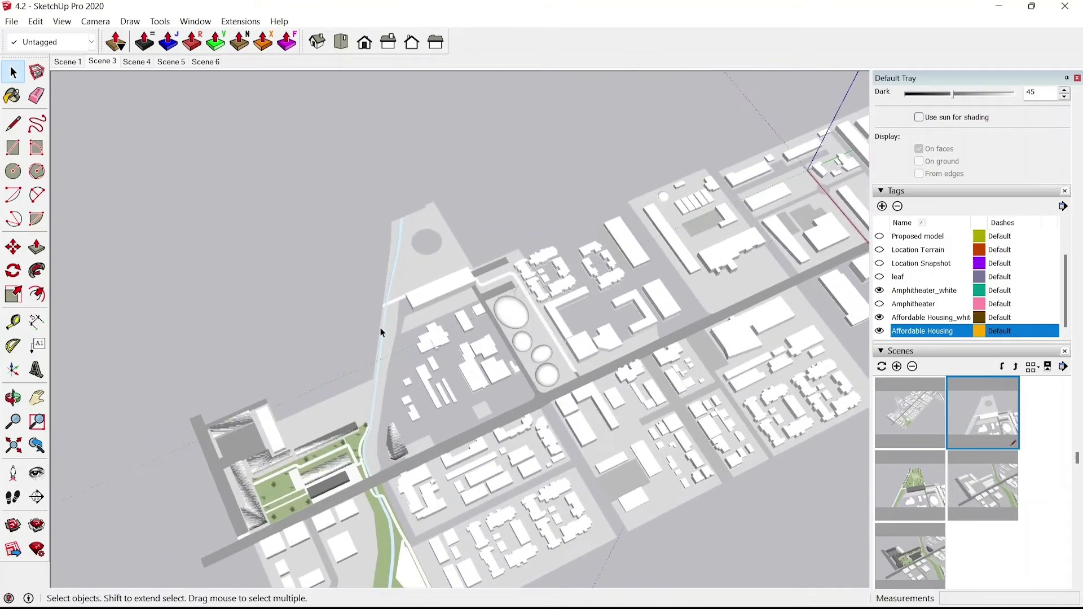
middle_drag(748, 389, 299, 342)
scroll(443, 331, up, 5)
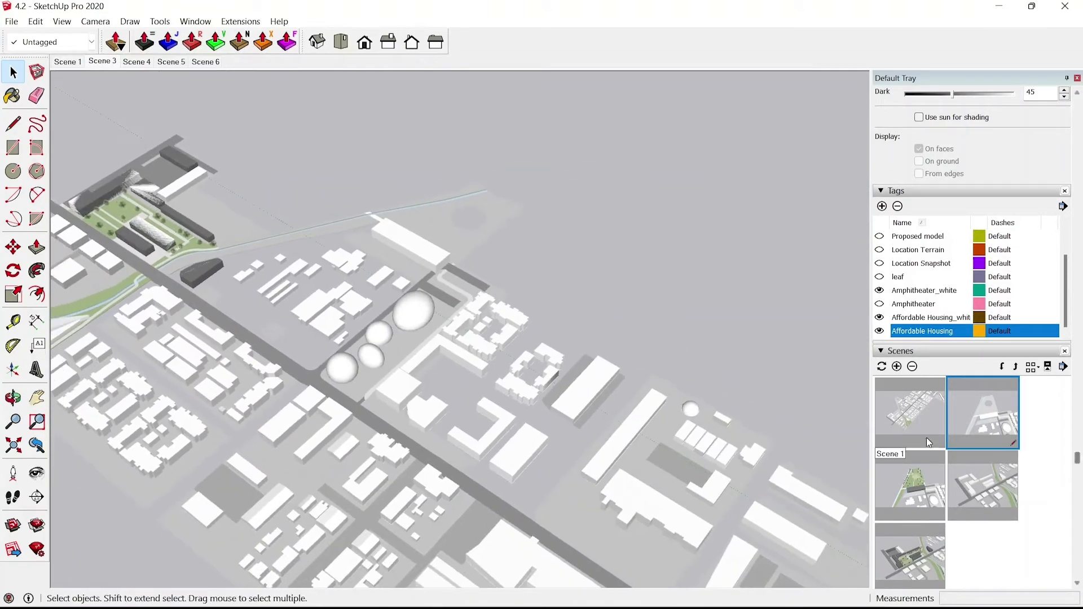
click(879, 331)
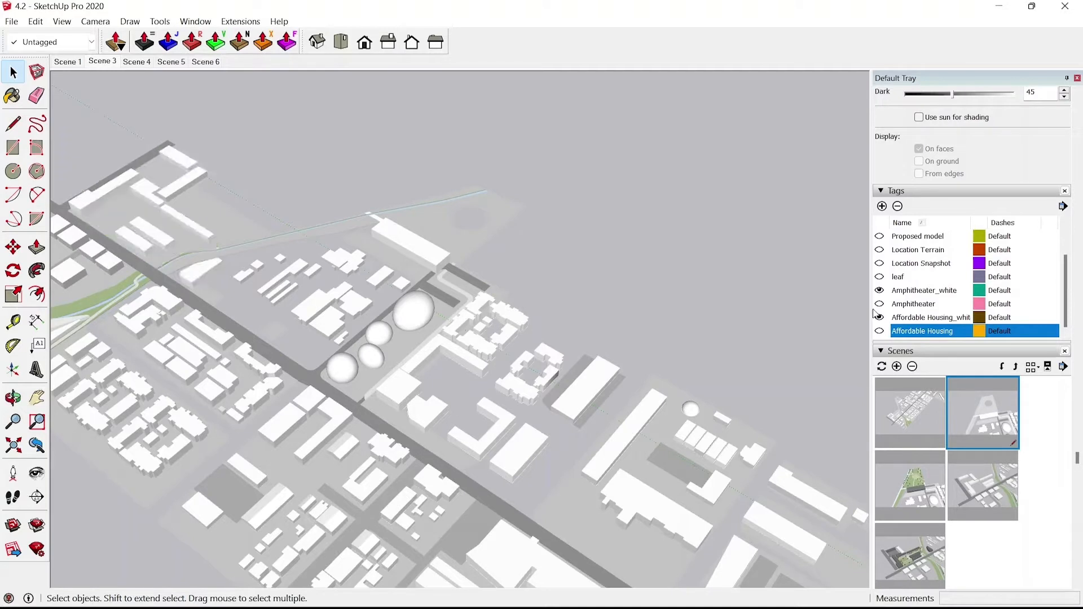
Show the Affordable Housing and Amphitheater tags and hide Affordable Housing_white and Amphitheater_white, with both proposed areas in view.
click(880, 331)
click(879, 317)
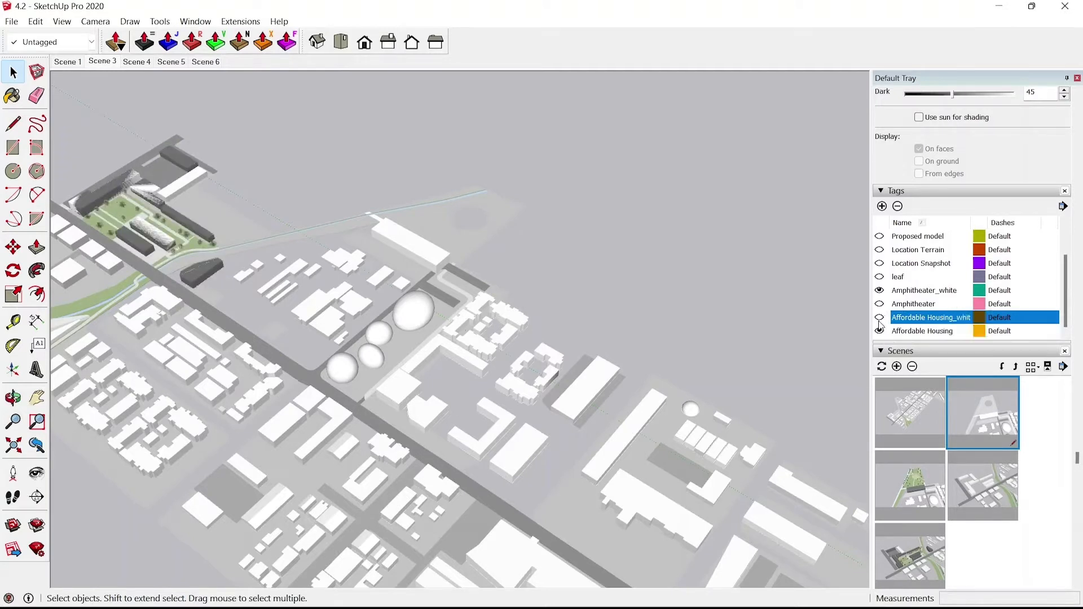
click(880, 291)
click(879, 304)
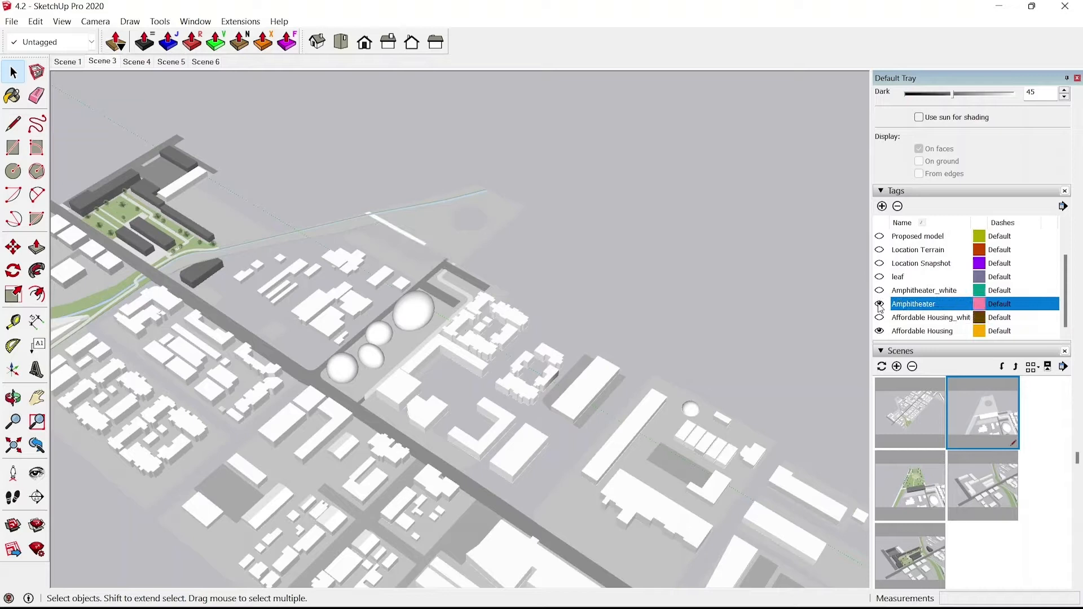
shift+middle_drag(408, 305, 493, 325)
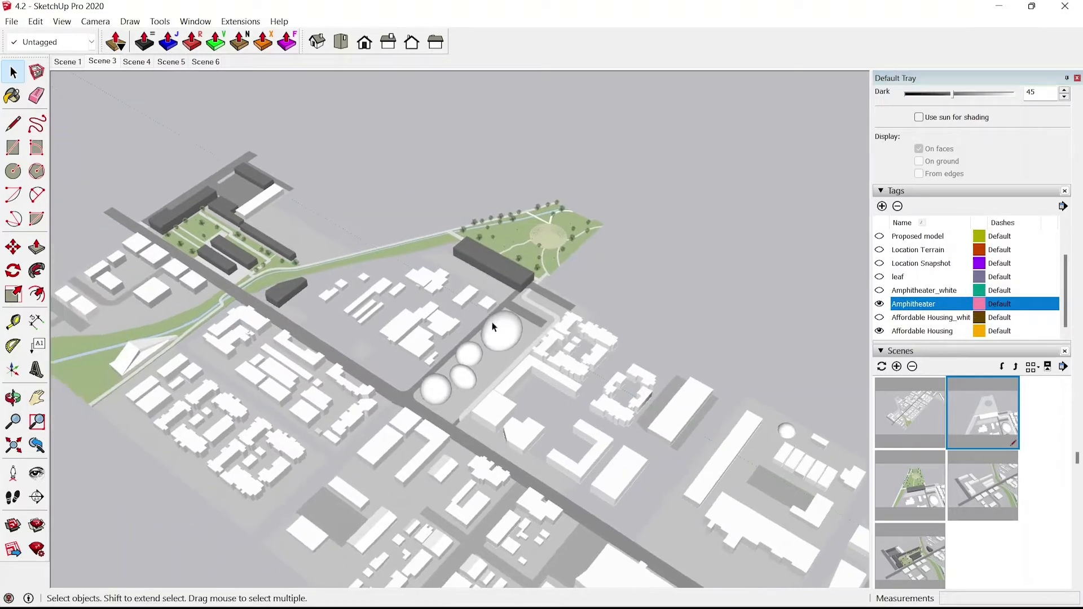
Delete all five existing scenes, from Scene 1 through Scene 6.
click(916, 426)
shift+click(917, 531)
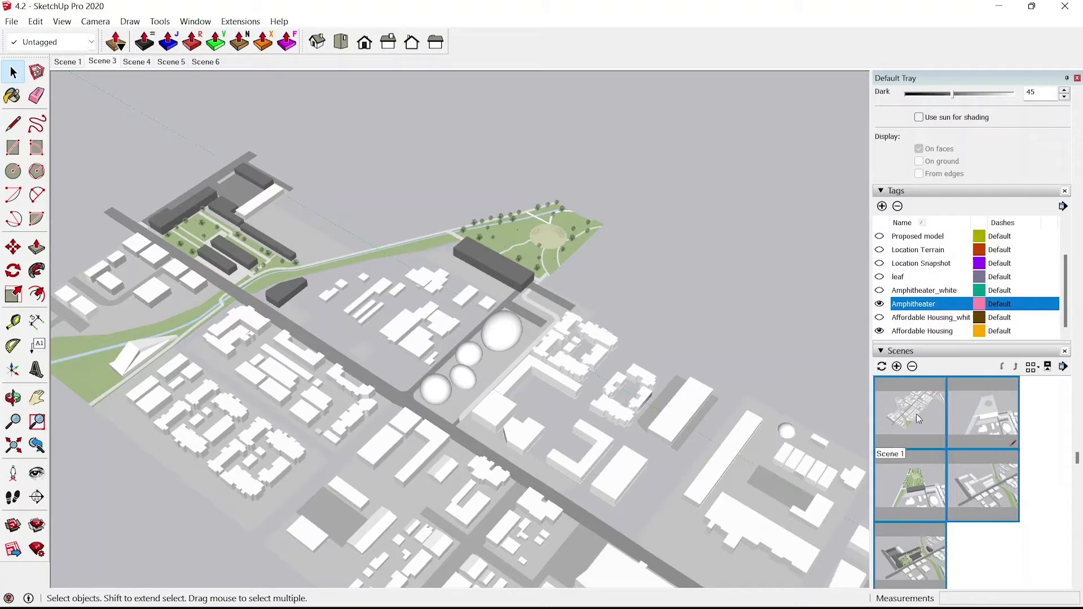
click(912, 367)
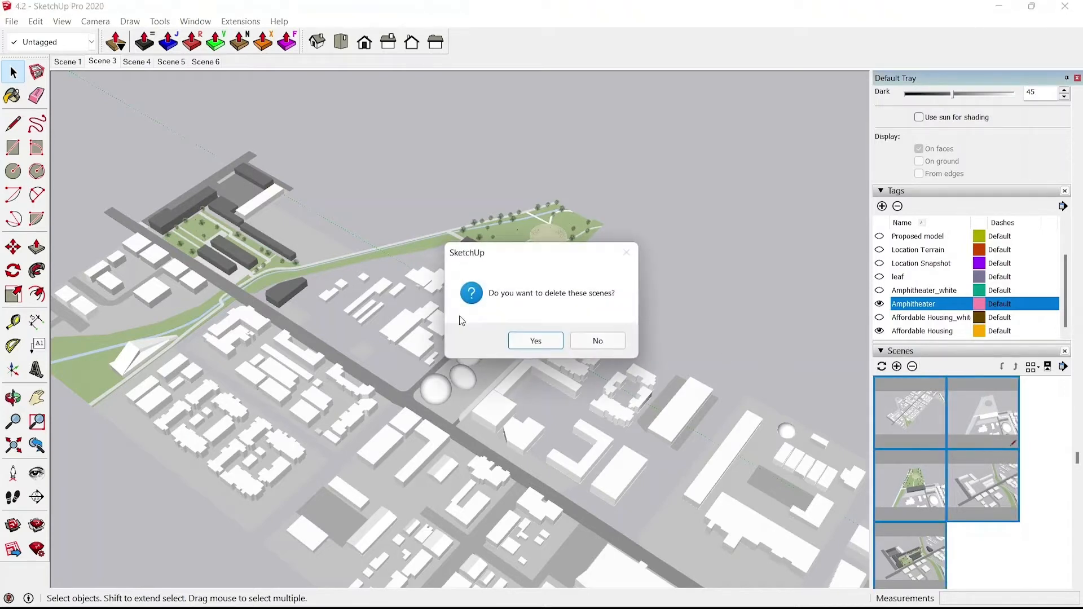
click(533, 341)
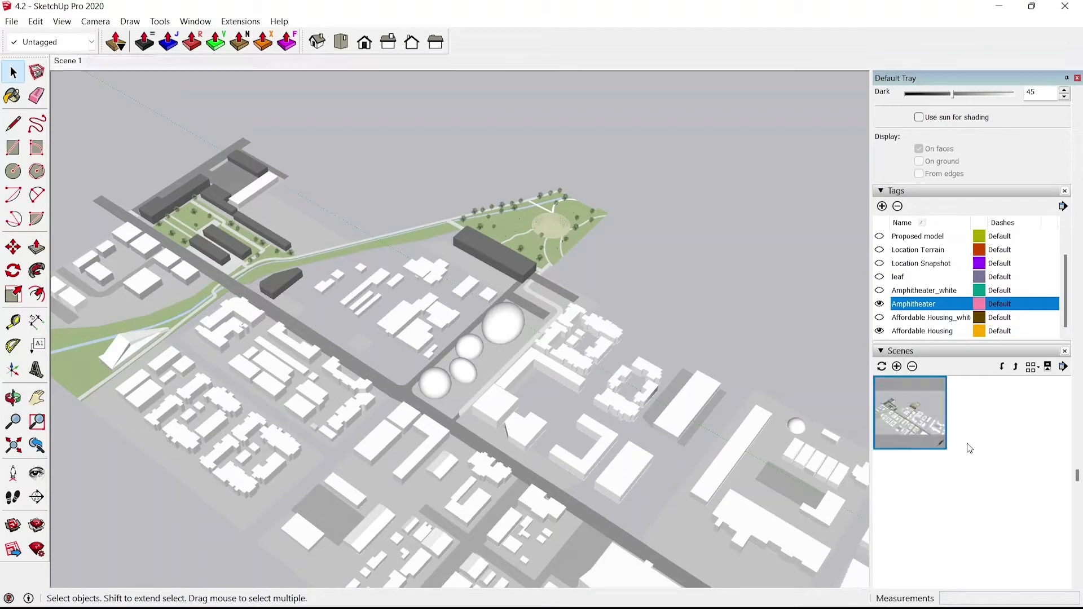
Rename the new scene of the whole proposed site as Final.
drag(956, 498, 910, 499)
text(Final)
key(Return)
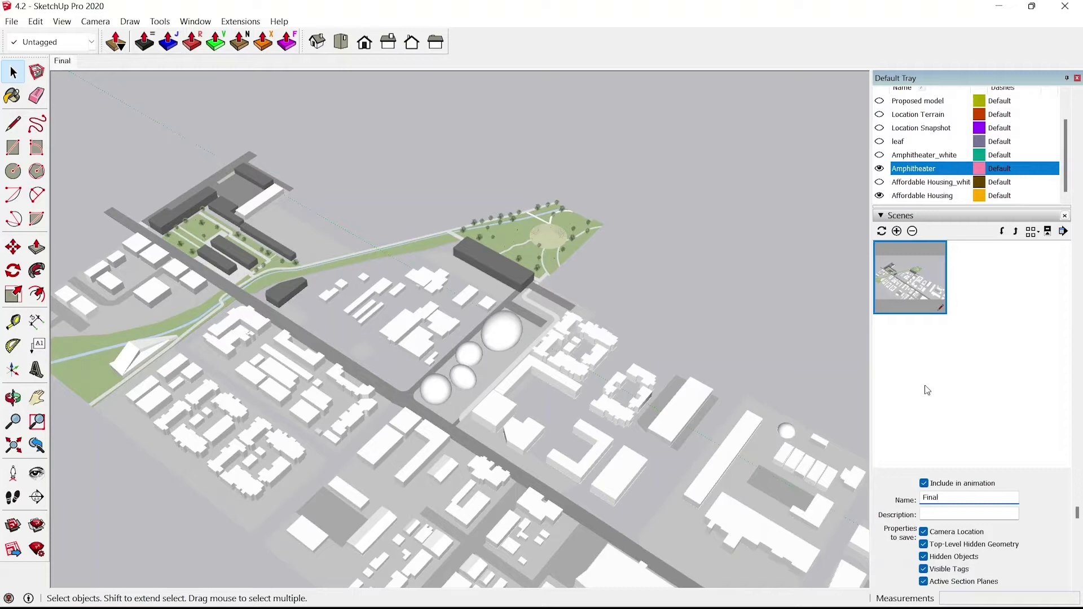
click(953, 352)
click(921, 299)
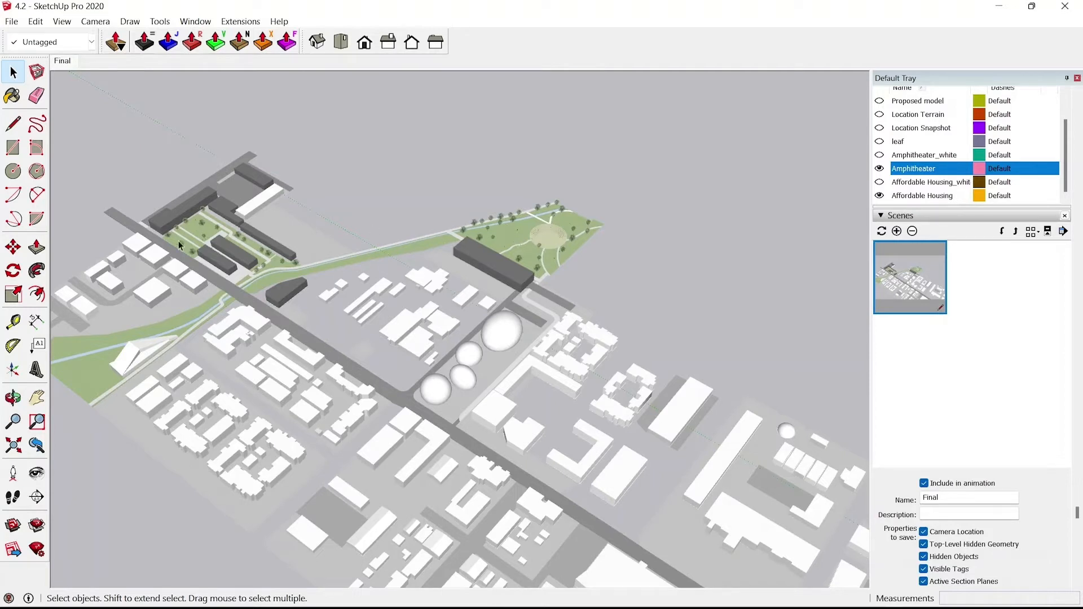
Add a scene with a close view of the coloured affordable housing area.
mouse_move(228, 243)
middle_down()
mouse_move(367, 274)
mouse_move(483, 278)
middle_up()
scroll(303, 261, up, 5)
scroll(367, 275, up, 3)
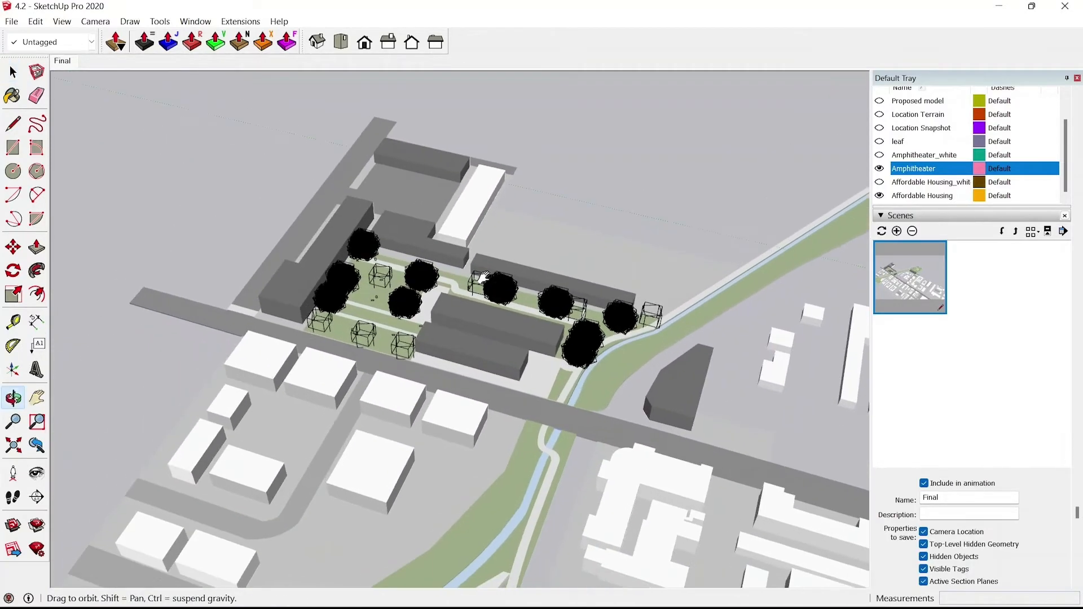
scroll(446, 281, up, 1)
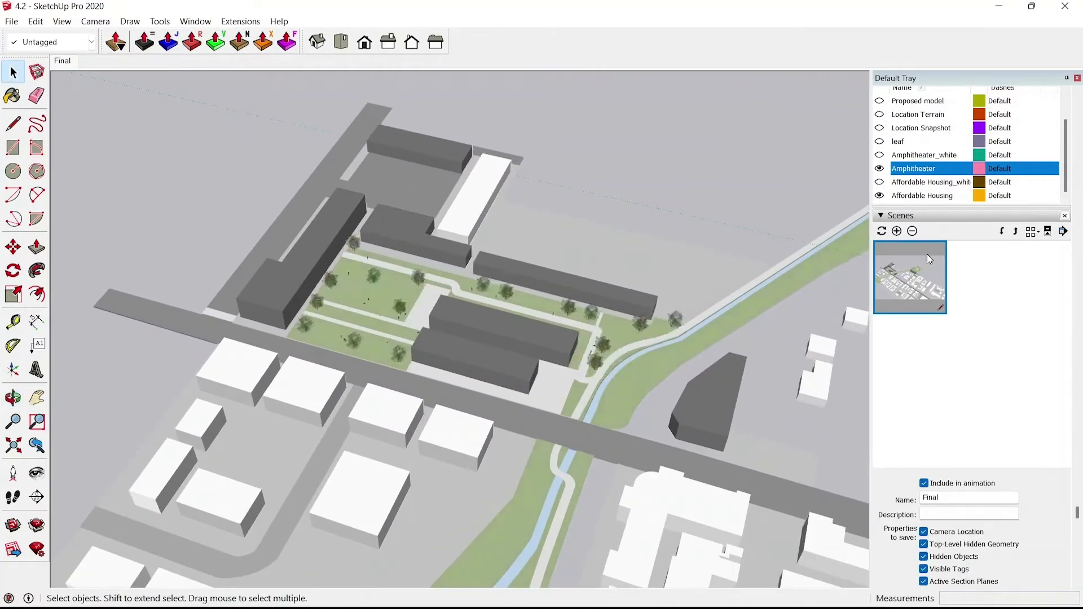
click(897, 231)
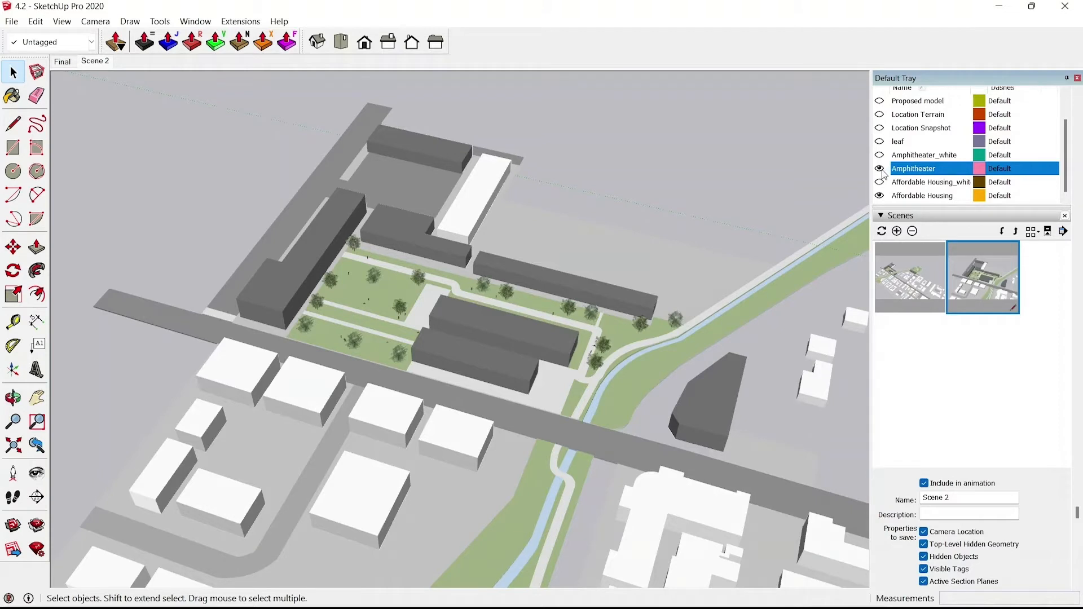
Hide the Affordable Housing tag, show Affordable Housing_white, and add a scene from the same view.
click(880, 195)
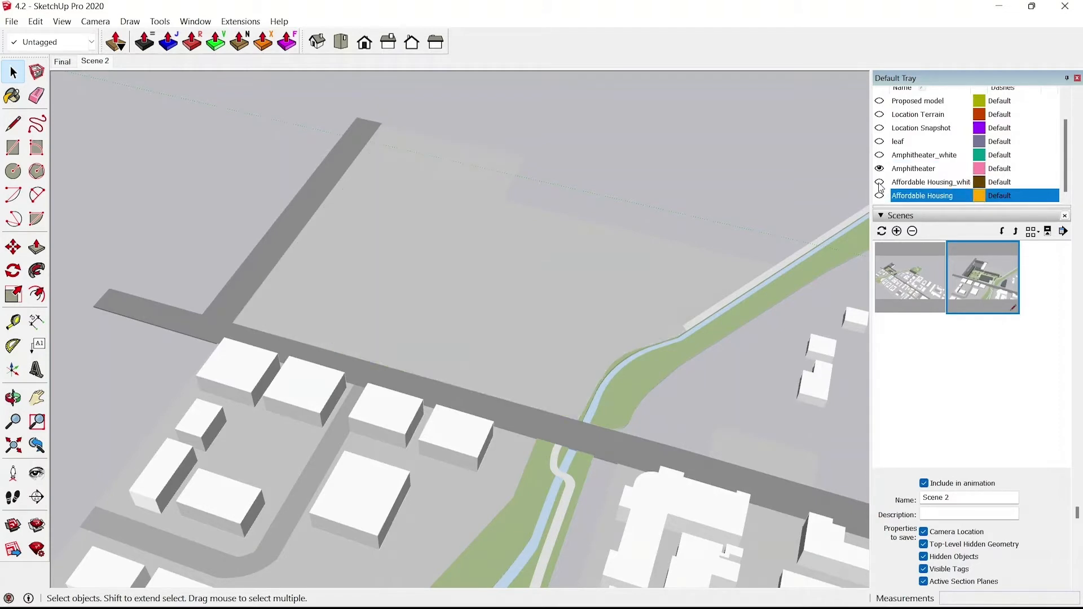
click(879, 182)
click(897, 231)
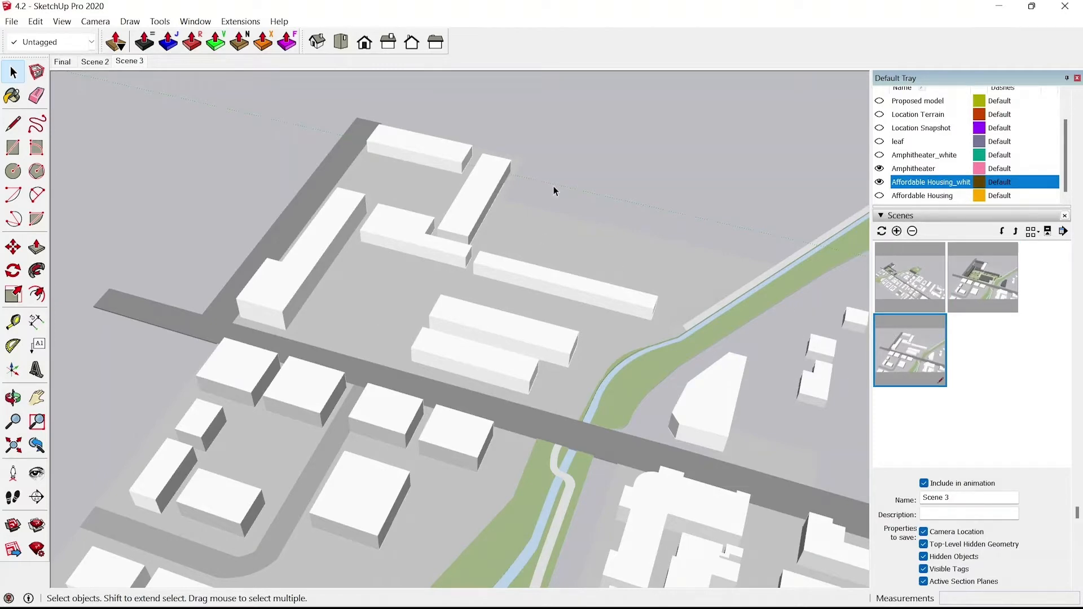
Add a scene with a close view of the coloured amphitheater park and the long building beside it.
middle_drag(705, 222, 51, 199)
scroll(565, 279, up, 1)
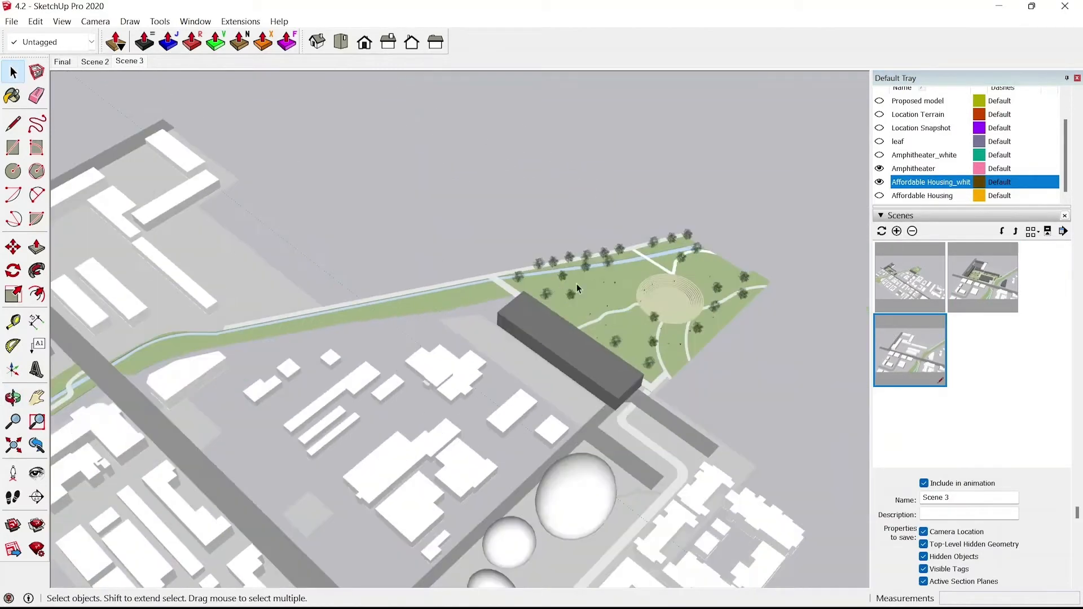
scroll(604, 303, up, 2)
shift+middle_drag(604, 302, 556, 301)
scroll(556, 301, up, 1)
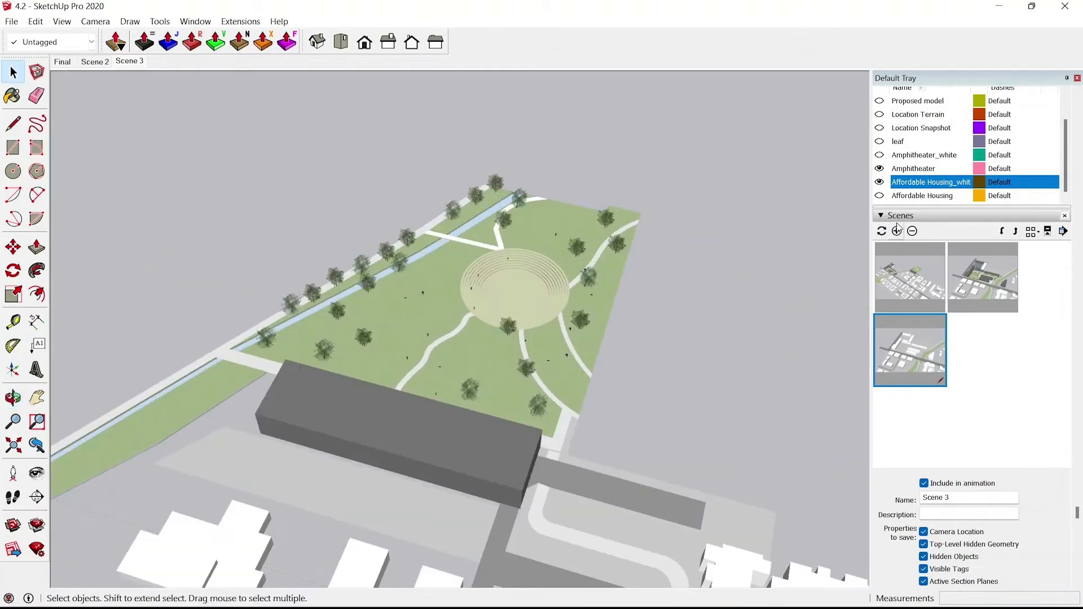
click(897, 230)
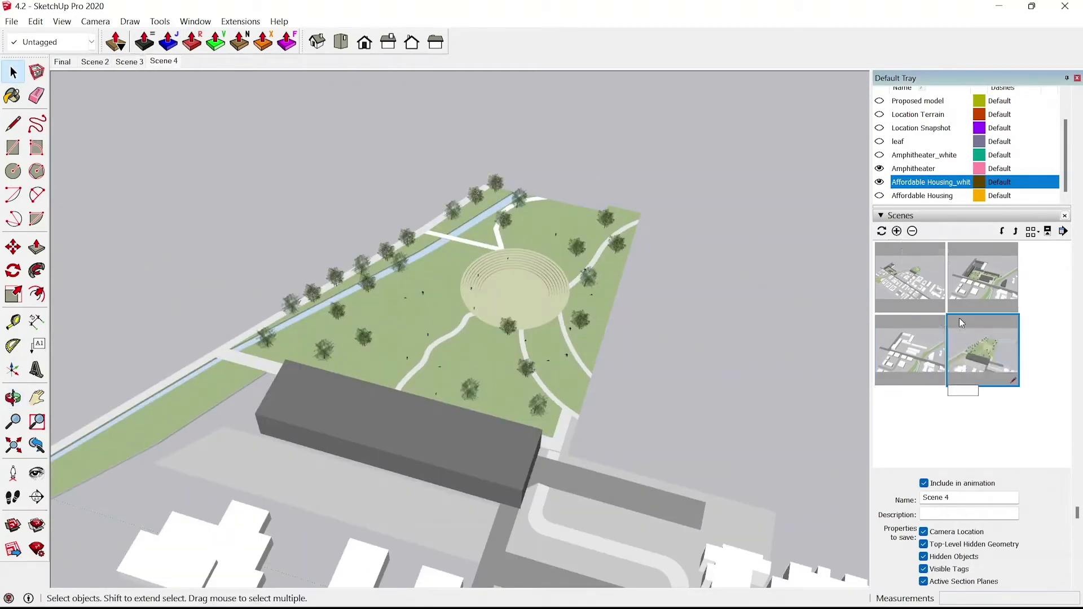
Hide the Amphitheater tag, show Amphitheater_white, and add a scene from the same view.
click(882, 171)
click(880, 169)
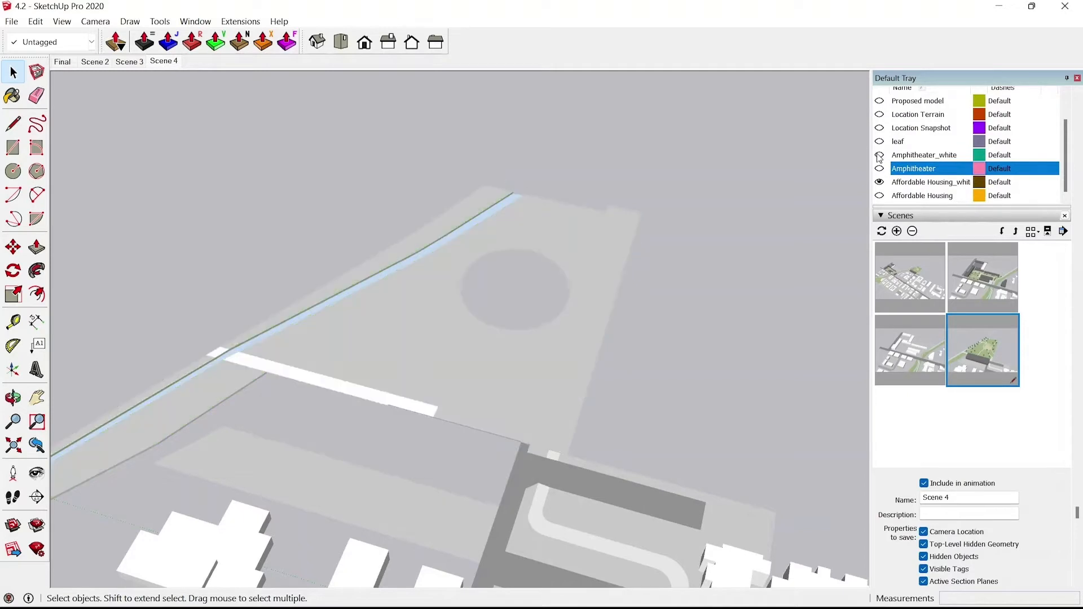
click(879, 155)
click(897, 231)
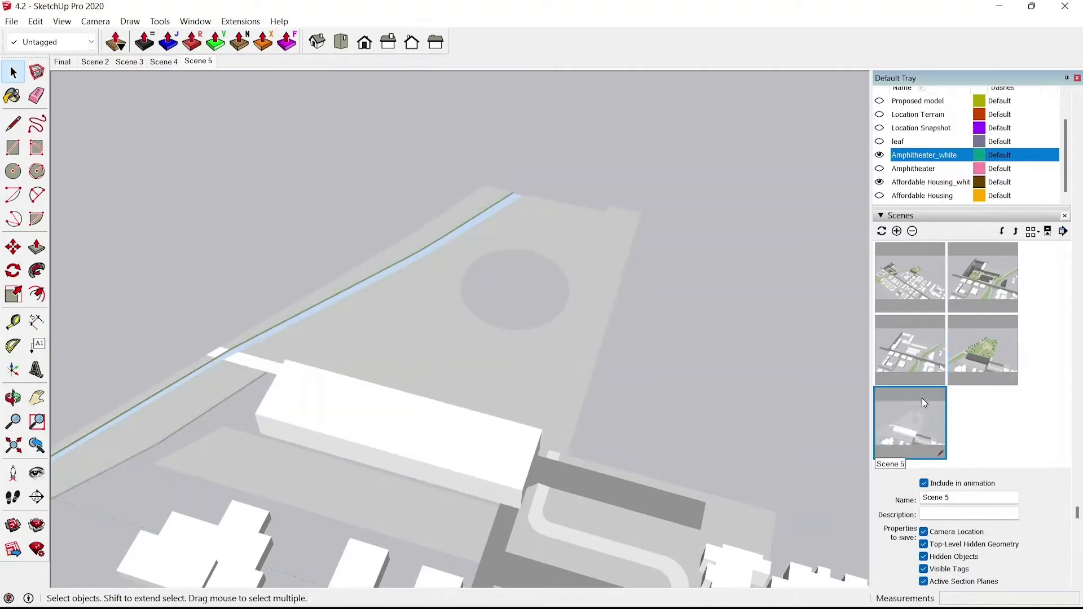
Add an overview scene of the whole site with both proposed areas in their white versions.
scroll(432, 386, down, 6)
middle_drag(489, 293, 516, 298)
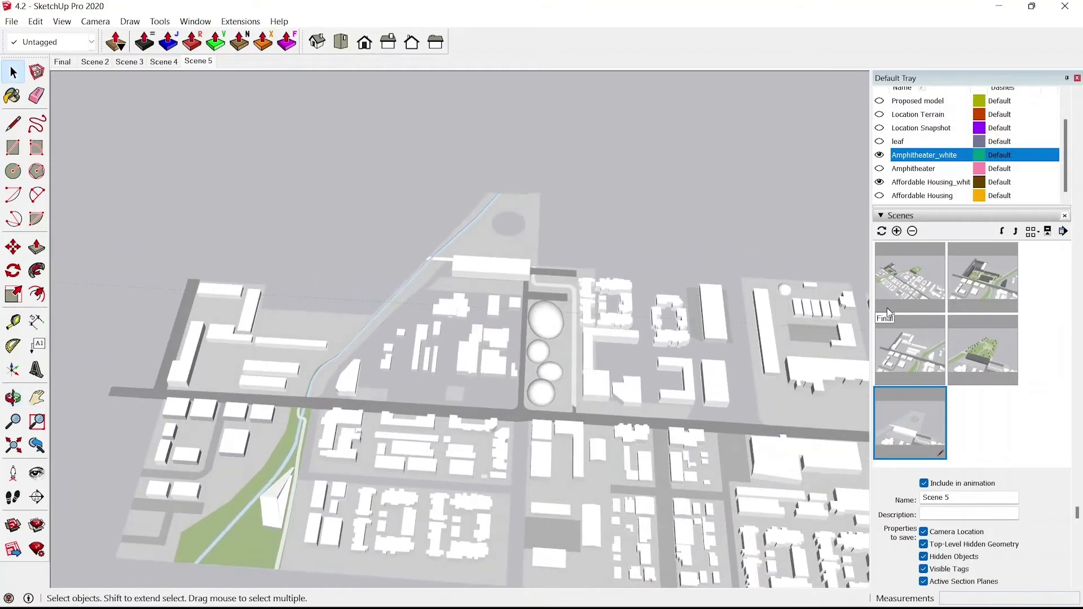
click(897, 231)
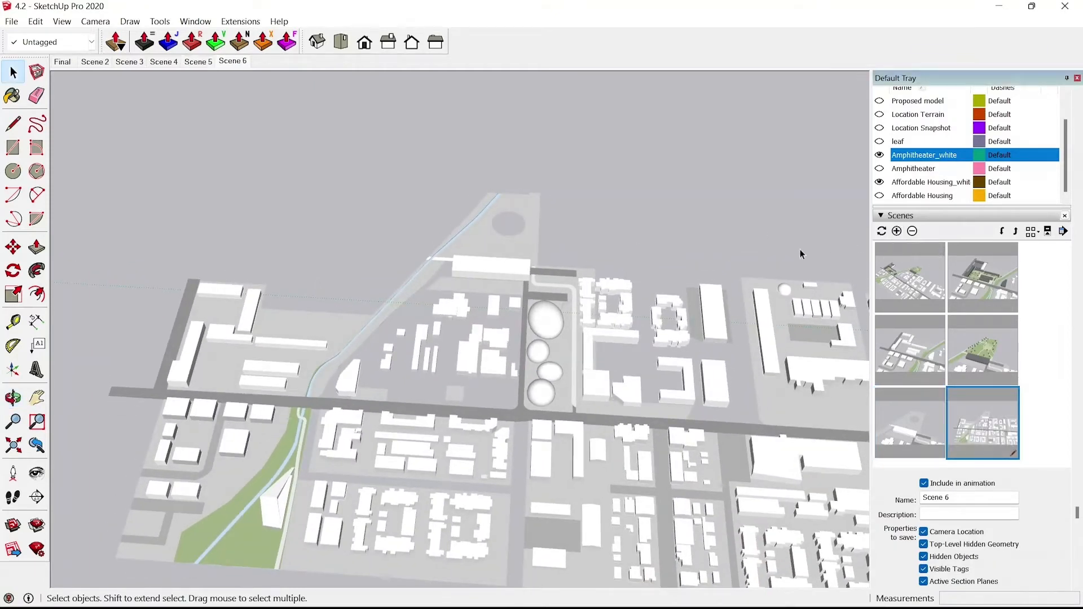
Move Scene 6 to the beginning of the scene order.
click(1016, 231)
click(1015, 231)
click(1016, 232)
click(1016, 231)
click(1015, 231)
Move Scene 5 to second place and Scene 4 to third place in the scene order.
click(987, 416)
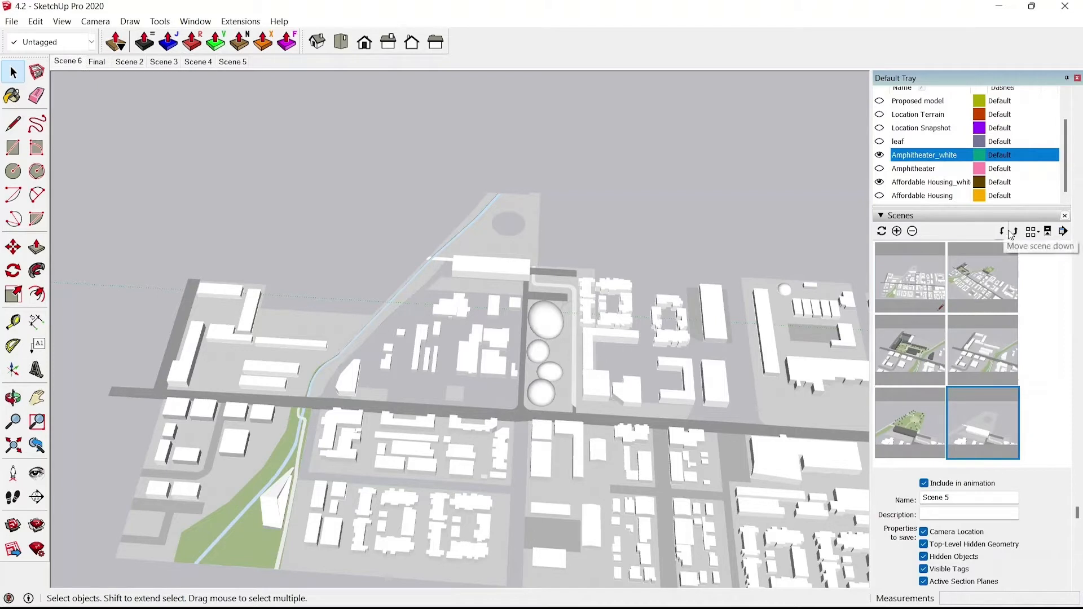
click(1014, 232)
click(1014, 232)
click(1014, 231)
click(1013, 231)
click(973, 395)
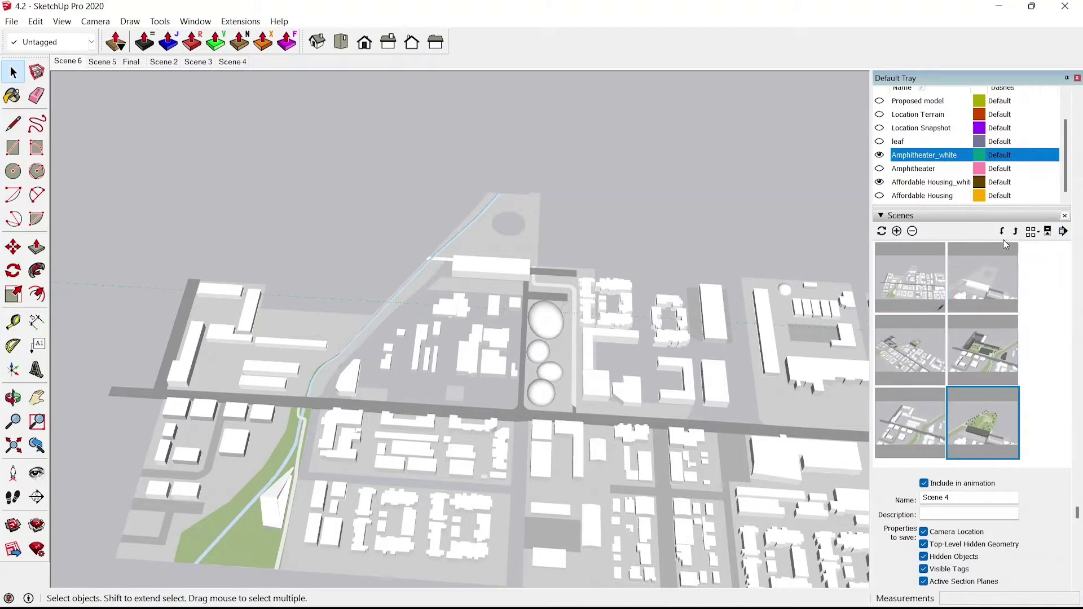
click(1014, 231)
click(1013, 231)
click(1014, 231)
Place Scene 3 and Scene 2 after Scene 4, leaving the Final scene last in the order.
click(998, 439)
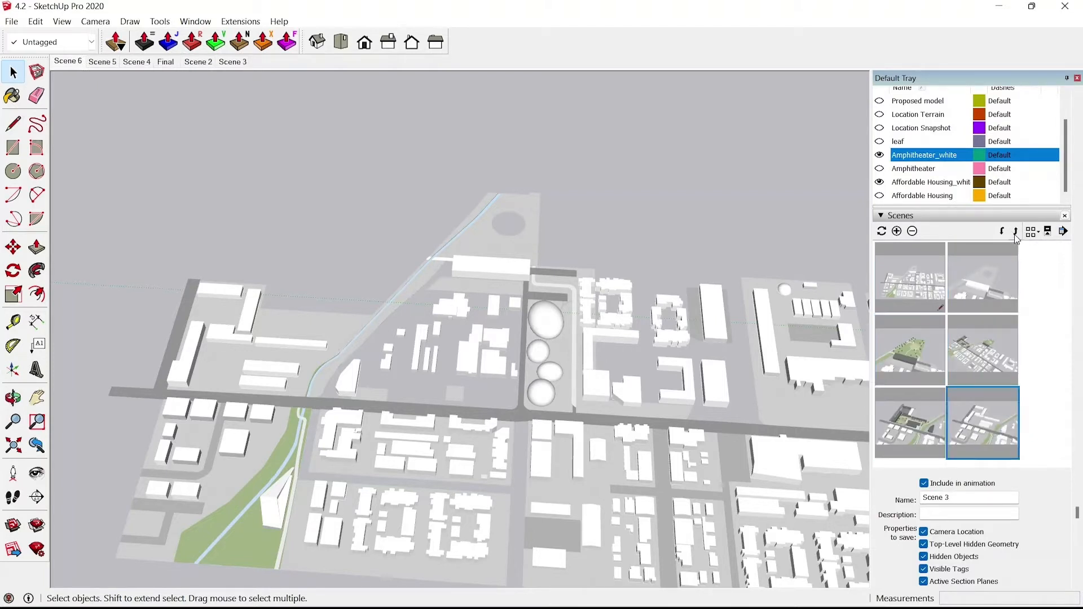
click(1014, 231)
click(1015, 231)
click(983, 423)
click(1014, 231)
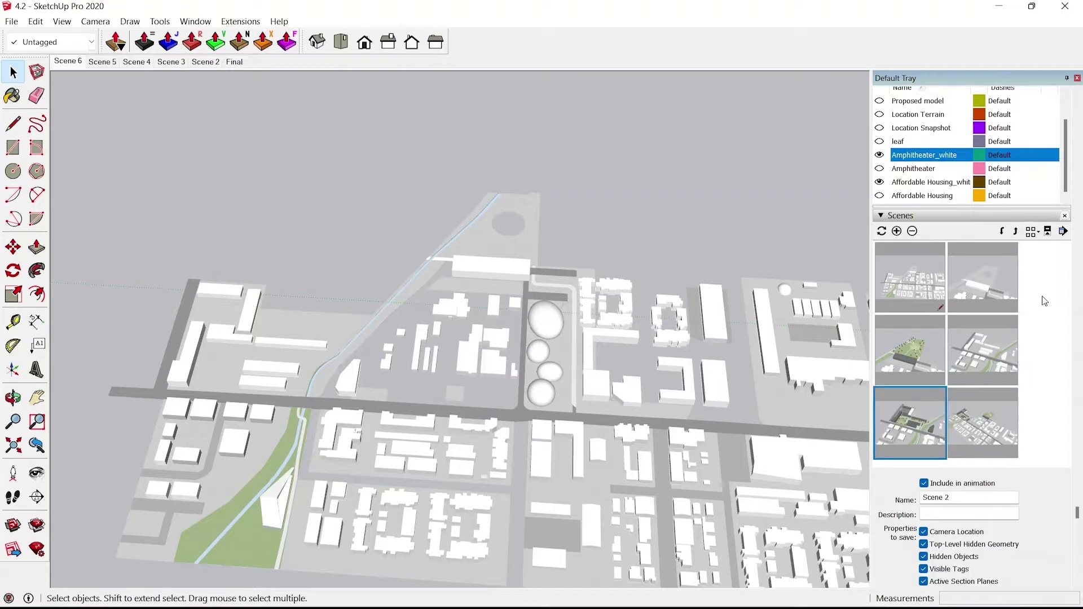
Play the scene animation from Scene 6 to check the reordered sequence, and stop it.
click(896, 276)
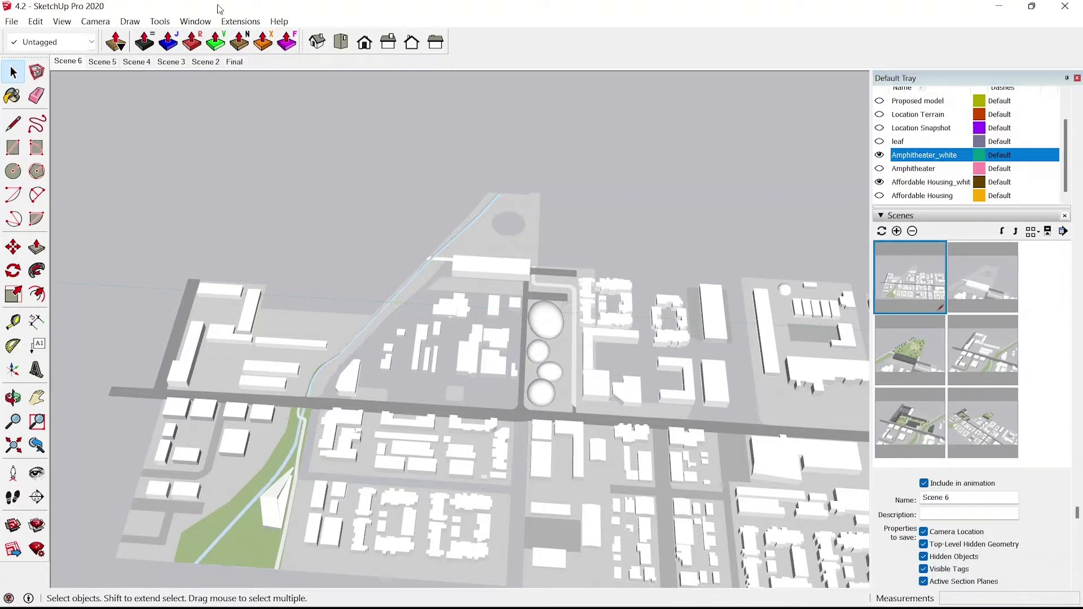
click(62, 21)
mouse_move(134, 274)
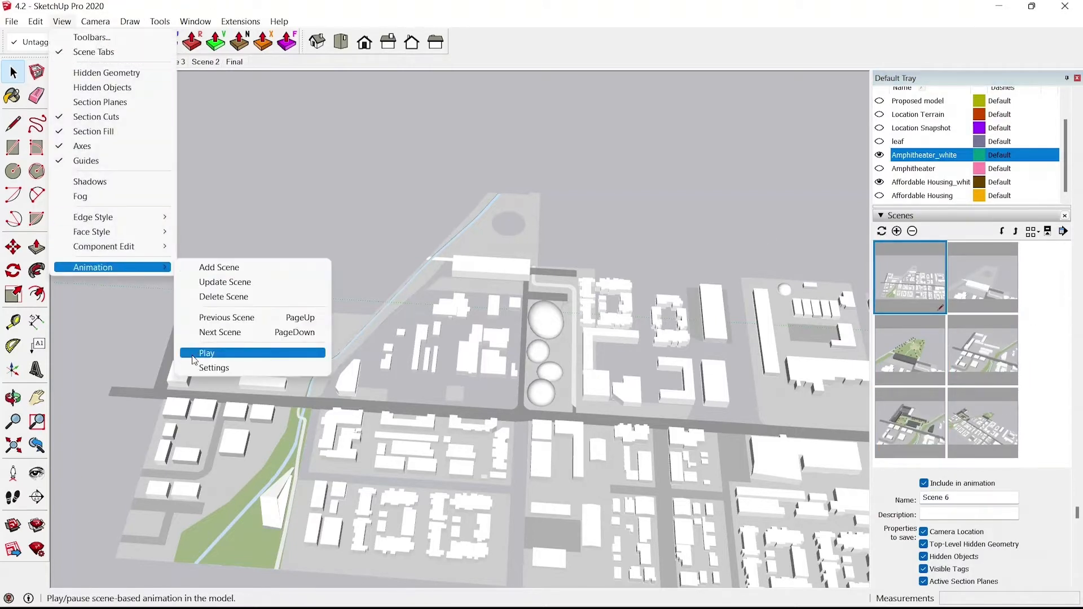
click(192, 354)
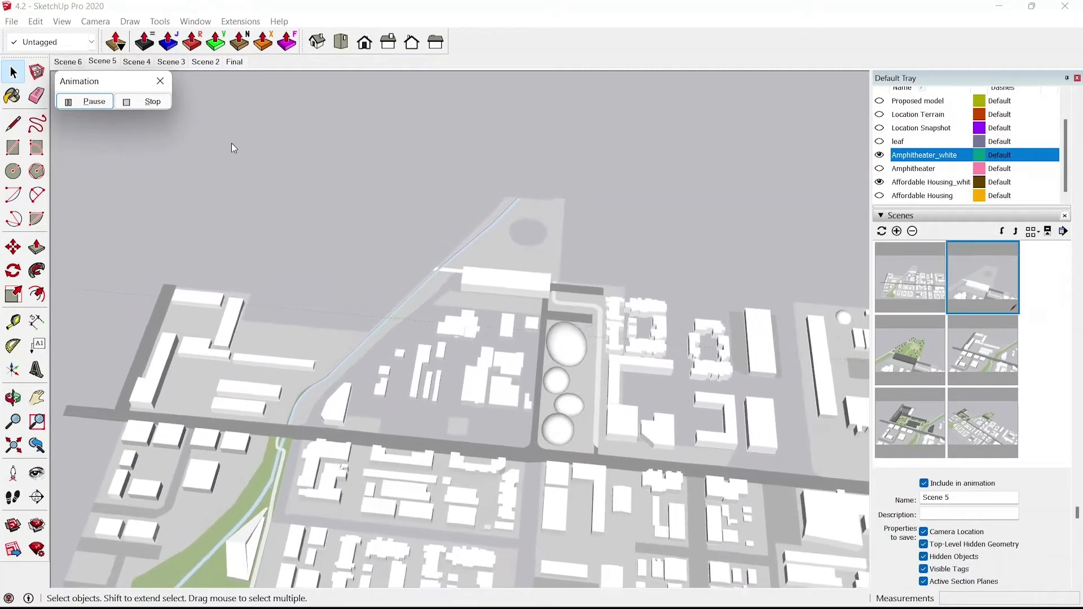
click(153, 102)
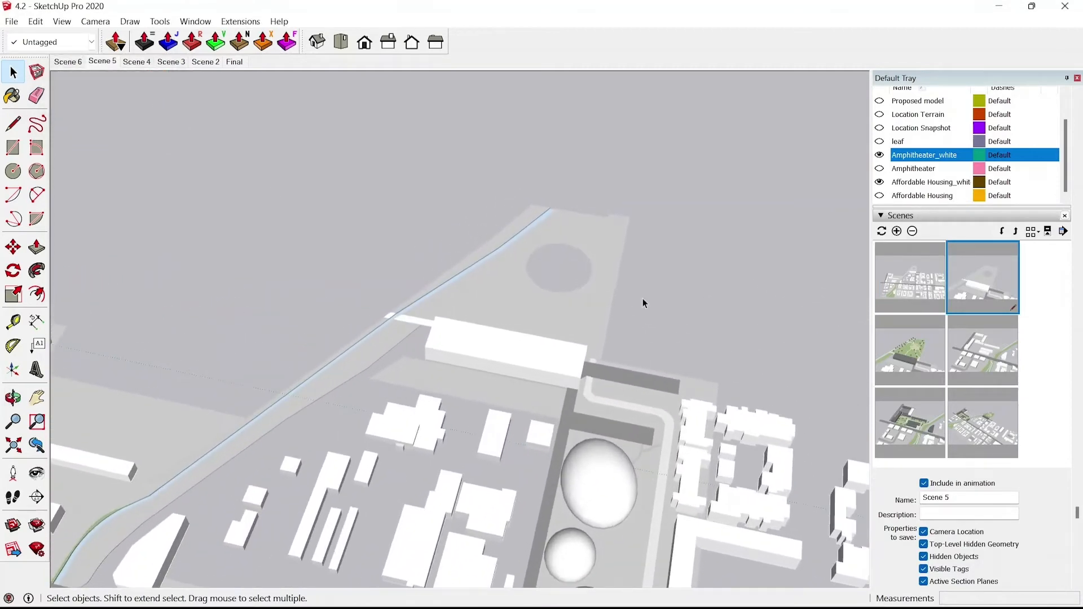
Open the Final scene and add another scene from the same view.
double_click(979, 420)
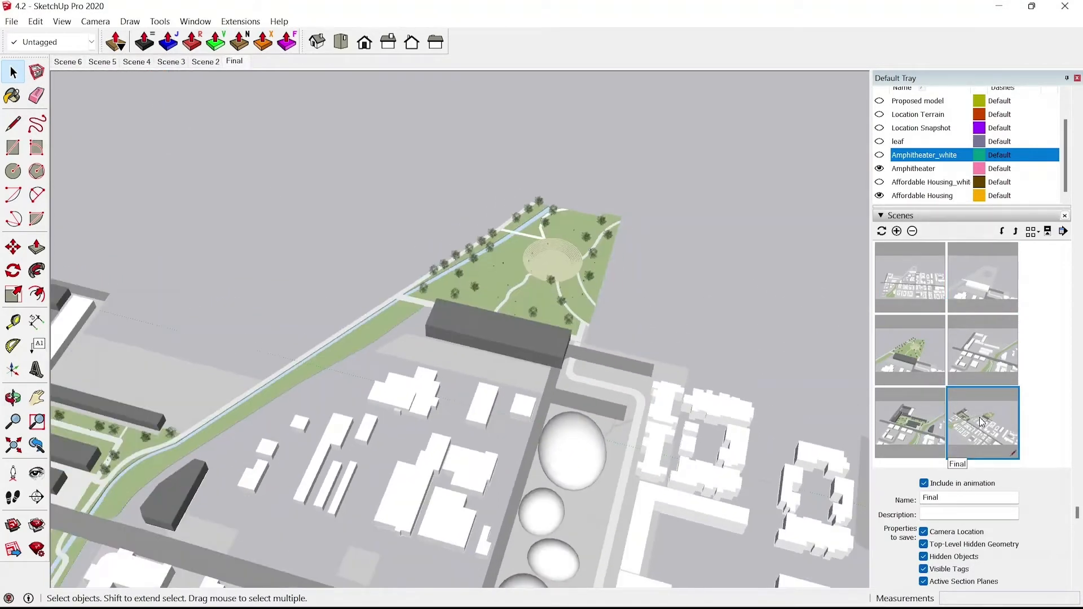
click(896, 230)
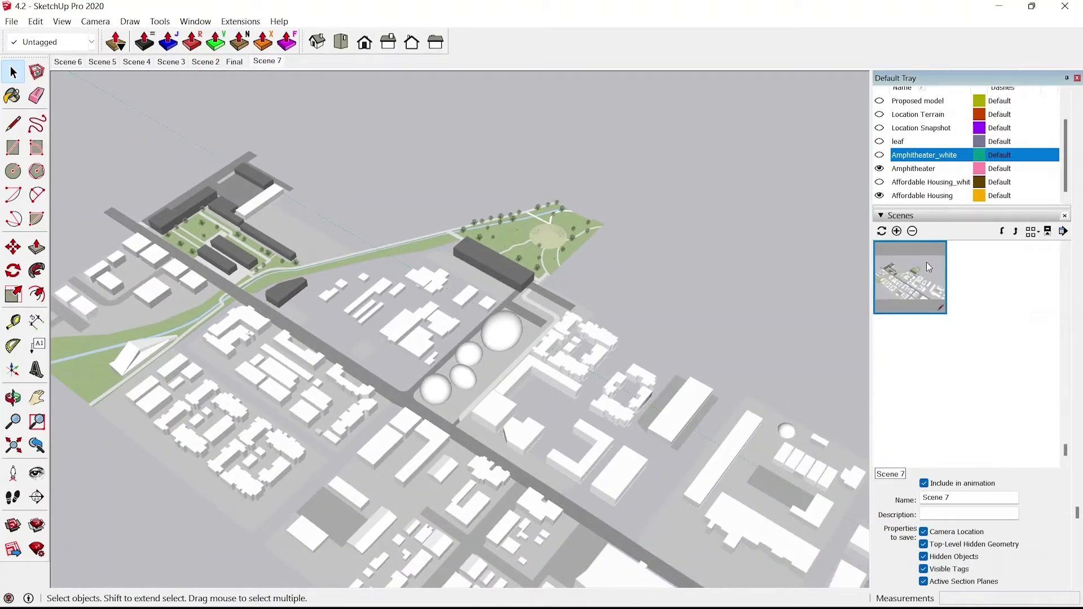
Show the Proposed model tag and bring the complete proposed model into view beside the working copy.
scroll(919, 323, up, 5)
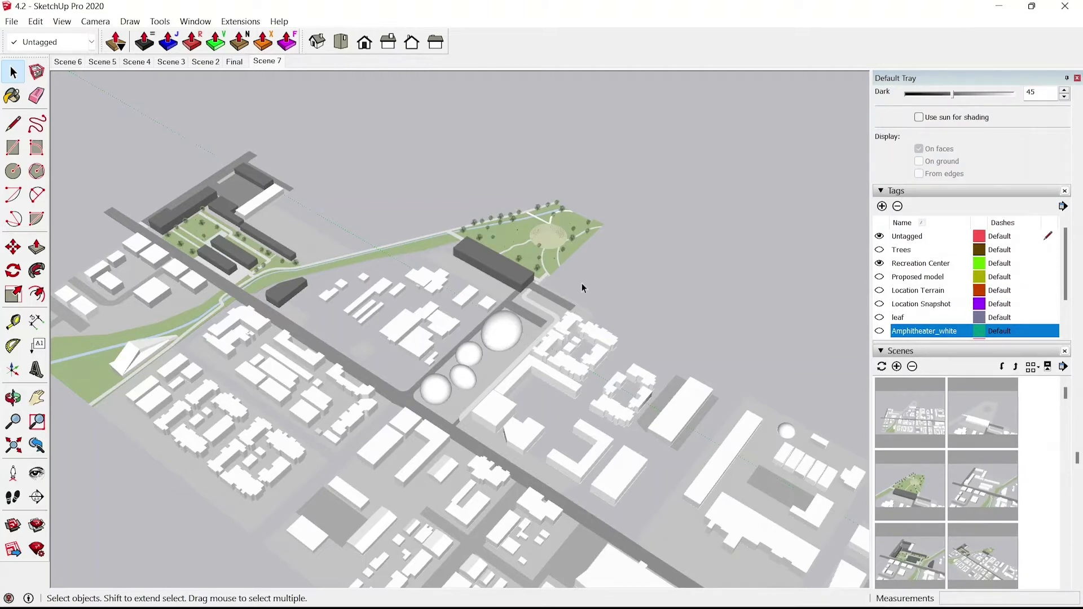
scroll(632, 283, down, 3)
shift+middle_drag(632, 283, 479, 389)
scroll(898, 256, up, 1)
click(880, 344)
shift+middle_drag(648, 294, 495, 354)
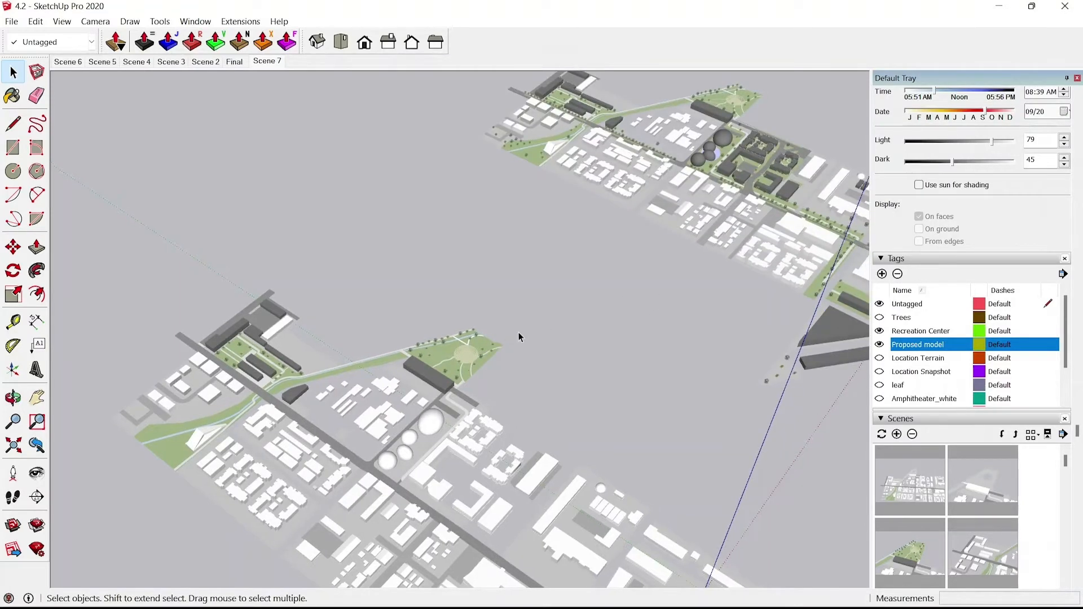
scroll(652, 273, up, 3)
shift+middle_drag(657, 284, 570, 238)
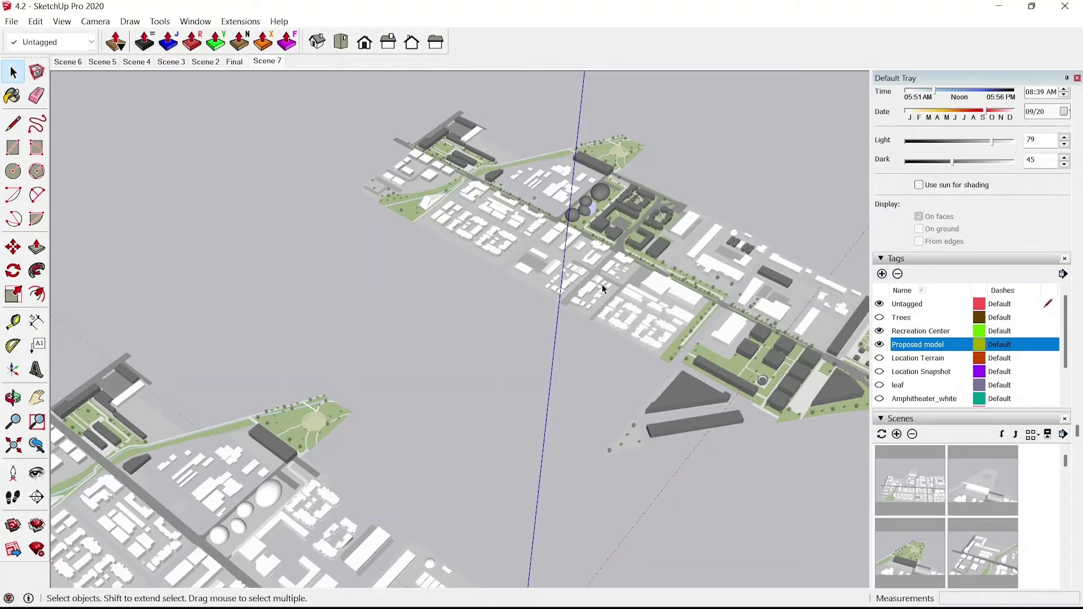
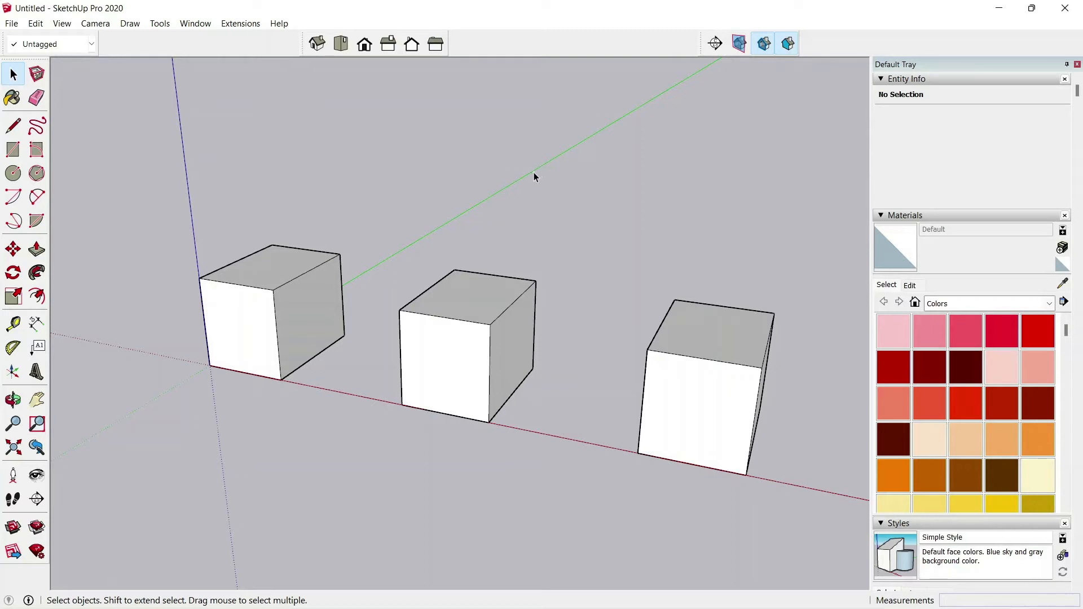
Select each of the three boxes in turn to check that they are separate groups, and clear the selection.
scroll(472, 222, up, 2)
click(220, 320)
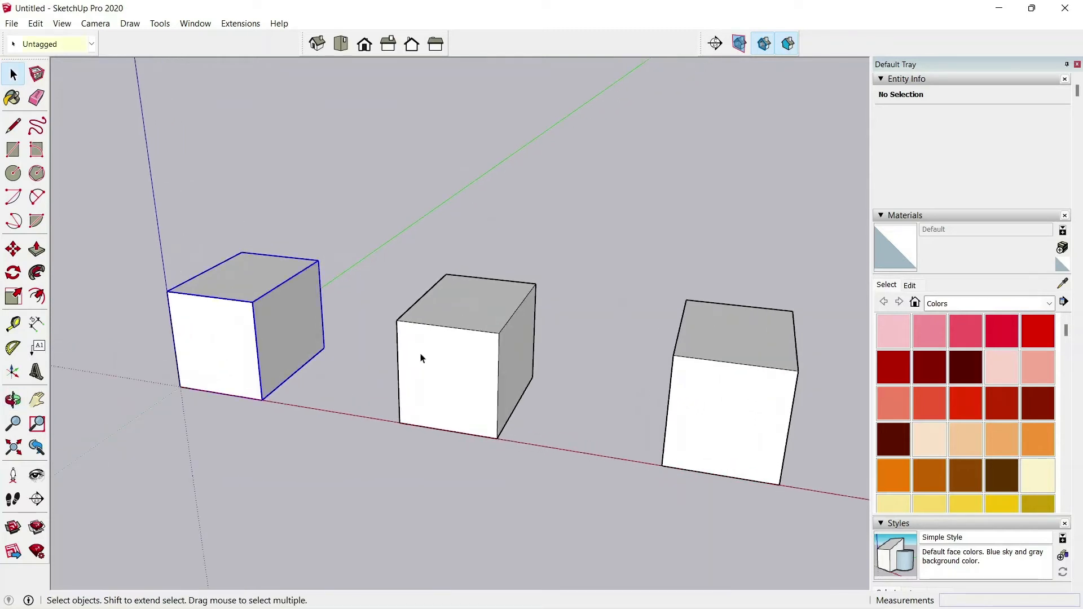
click(486, 362)
click(679, 387)
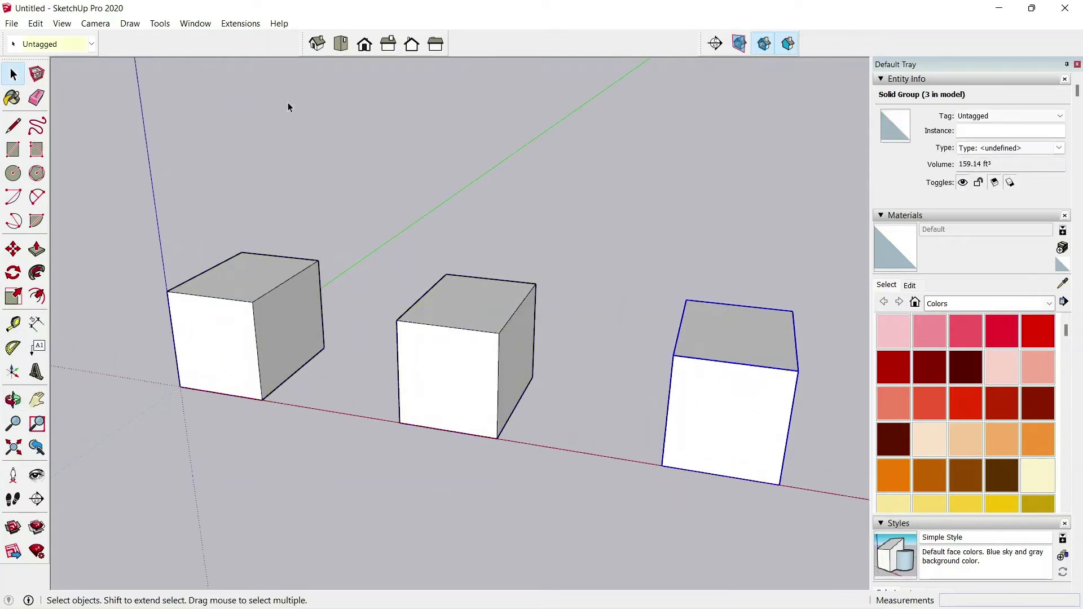
click(255, 185)
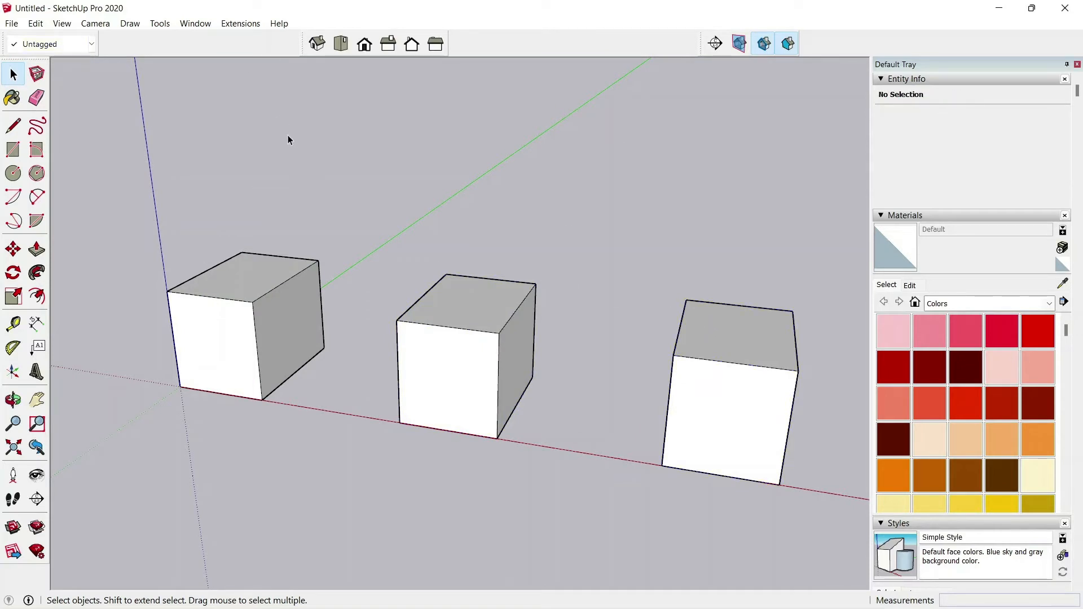
Open the group of the box at the origin and place a horizontal section plane at its base.
double_click(256, 294)
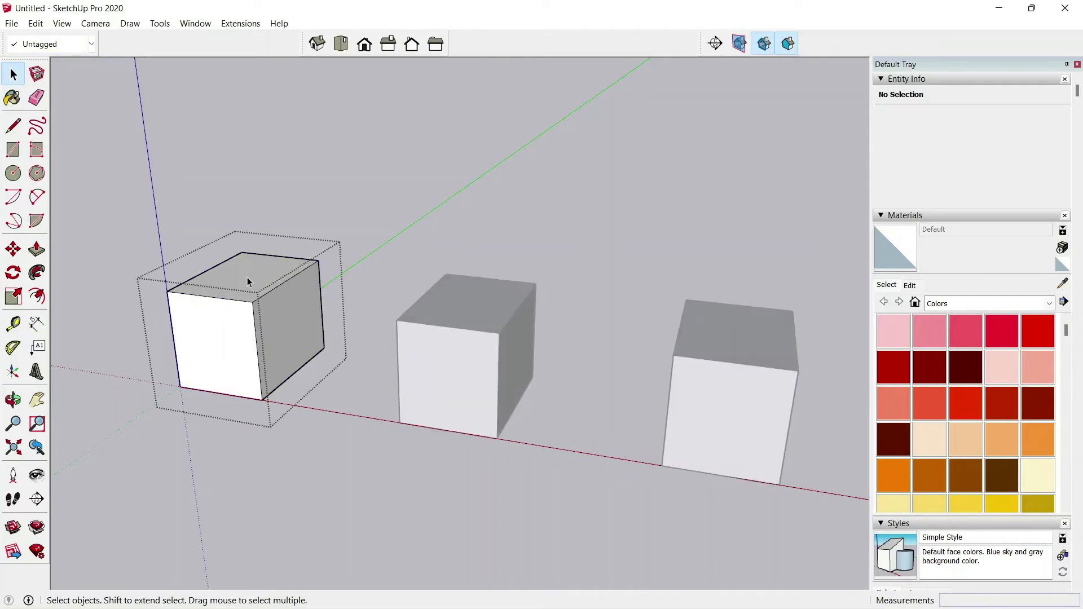
click(716, 44)
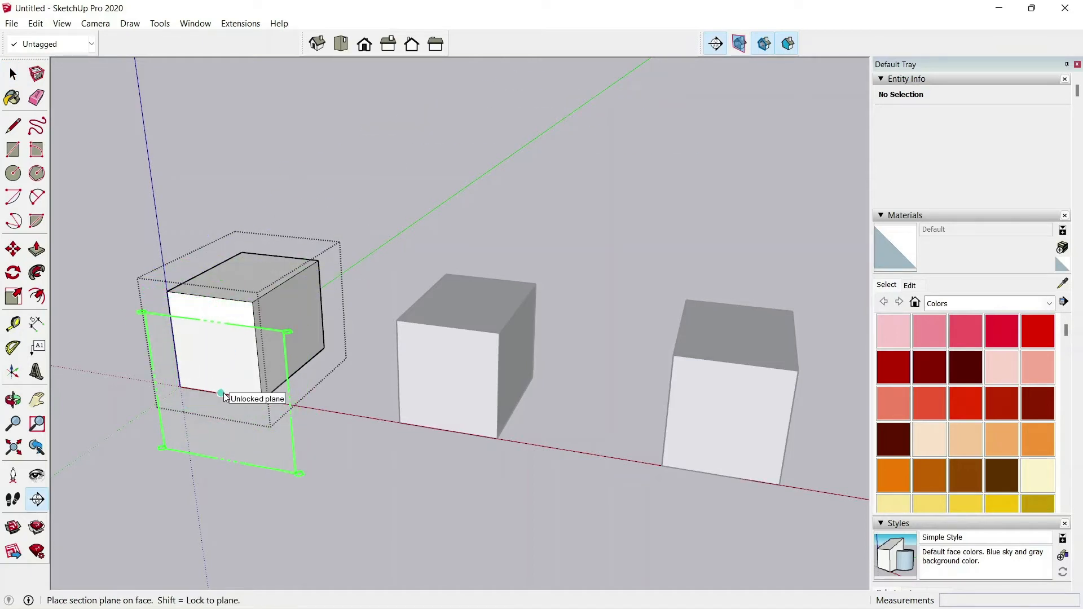
key(shift)
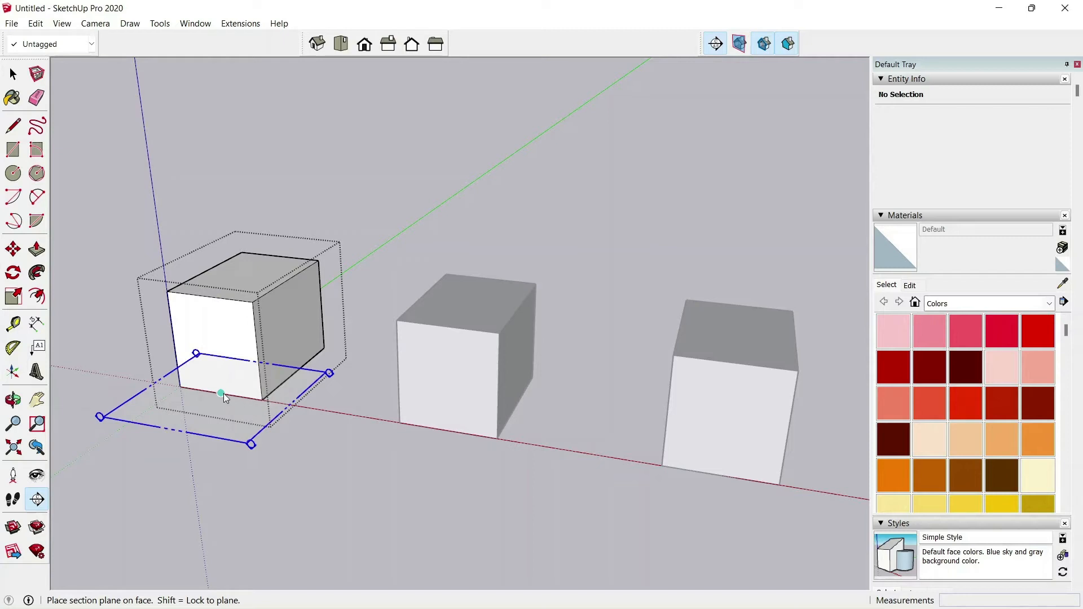
click(223, 394)
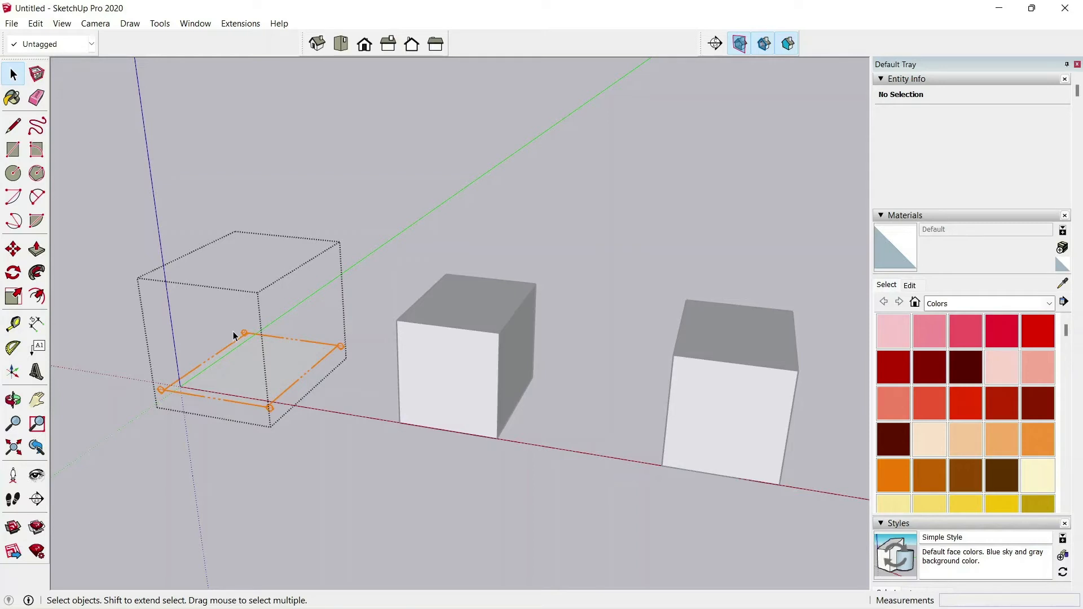
Toggle the first box's section cut off and on, leave it inactive, and close the group.
double_click(226, 347)
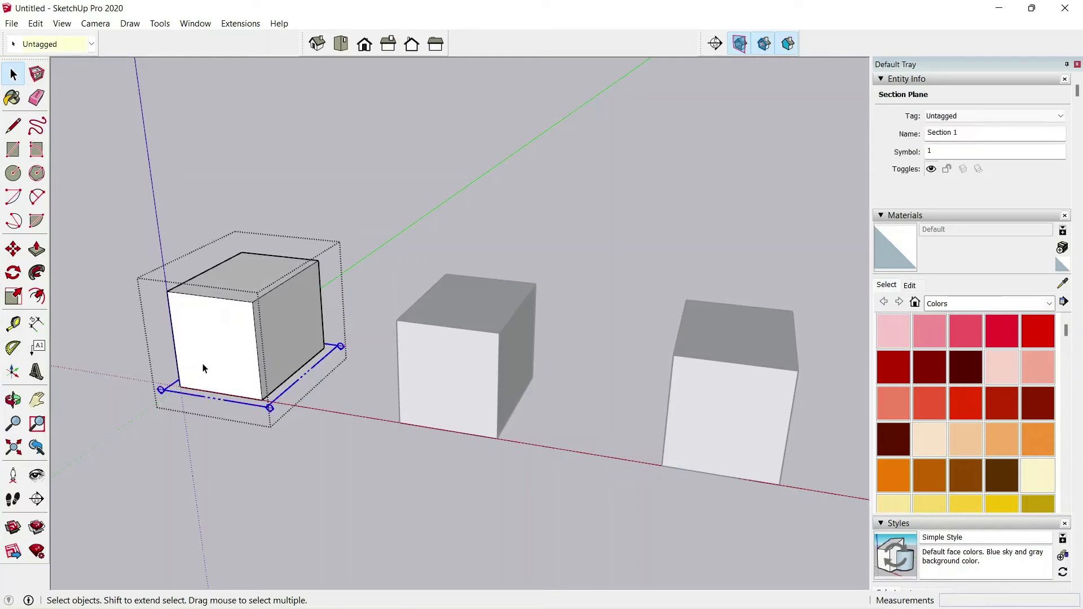
click(168, 414)
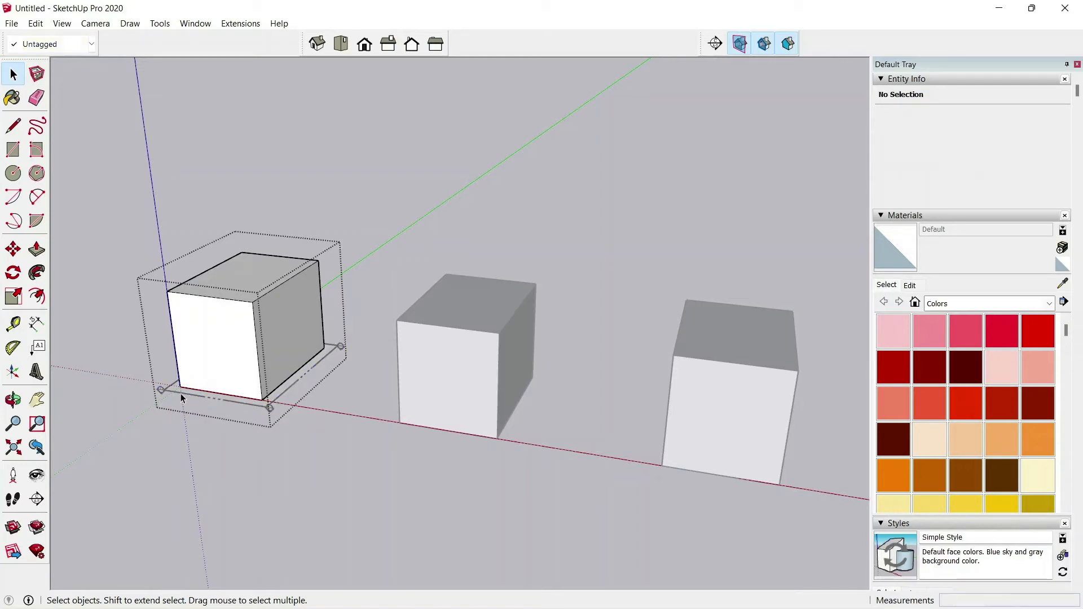
double_click(179, 393)
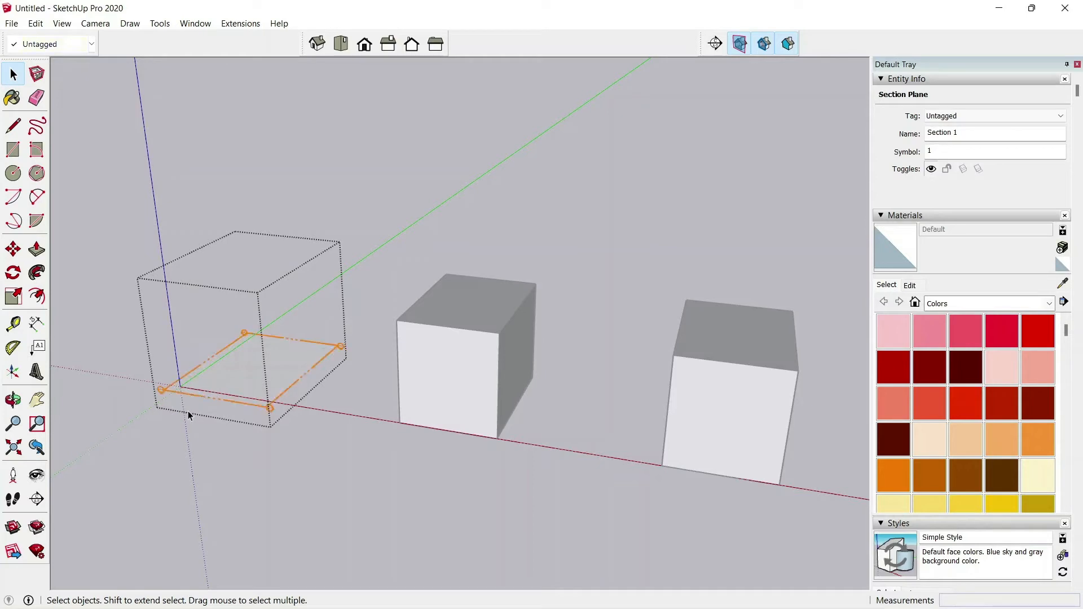
click(188, 414)
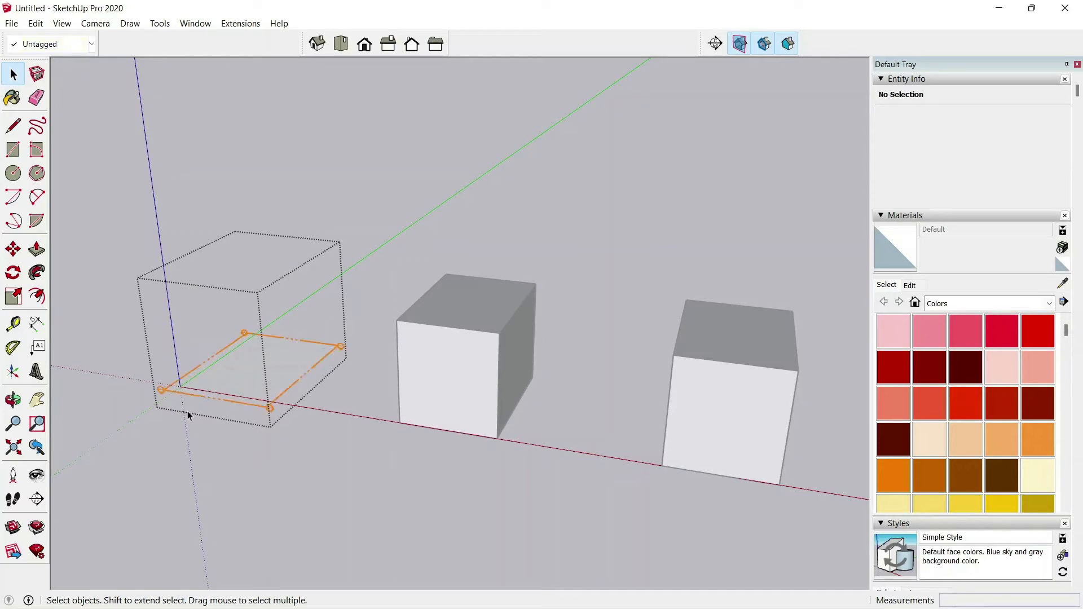
double_click(171, 385)
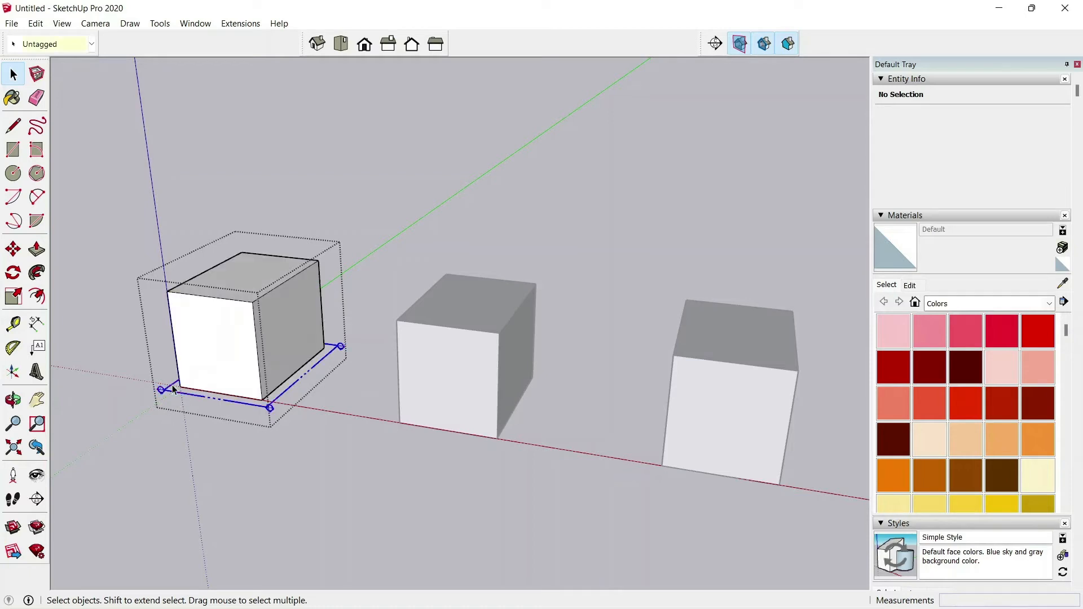
click(269, 450)
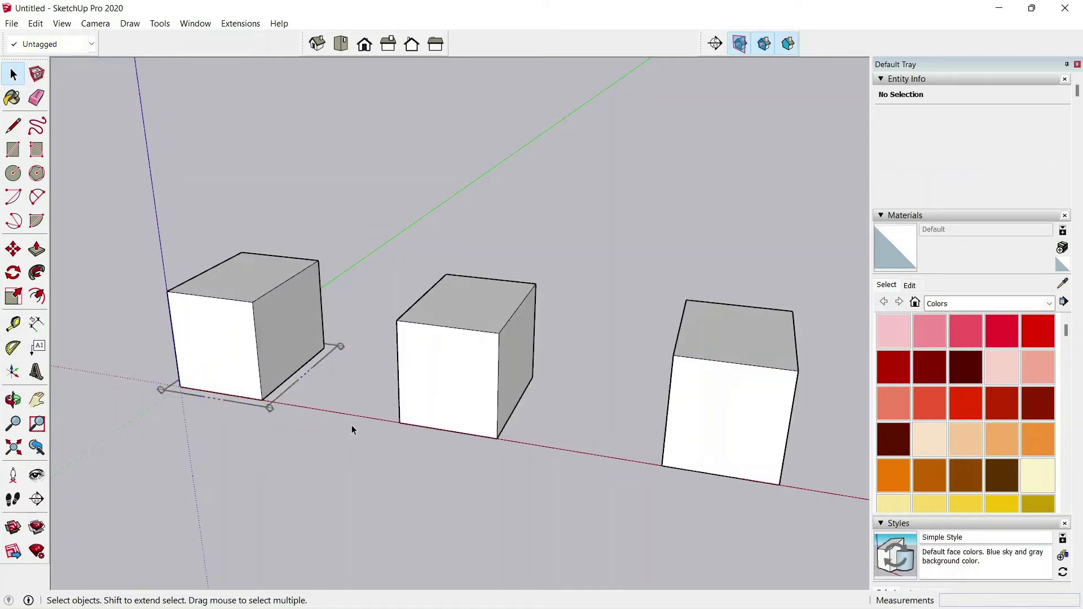
Place a horizontal section plane at the base of the middle box inside its group, and close the group.
click(716, 44)
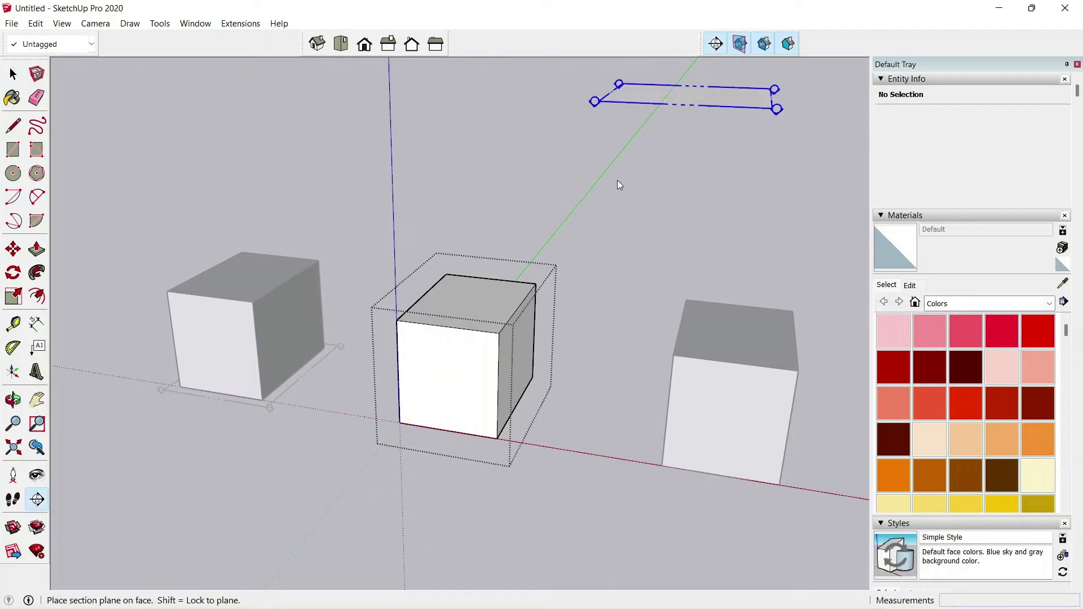
click(449, 428)
click(429, 504)
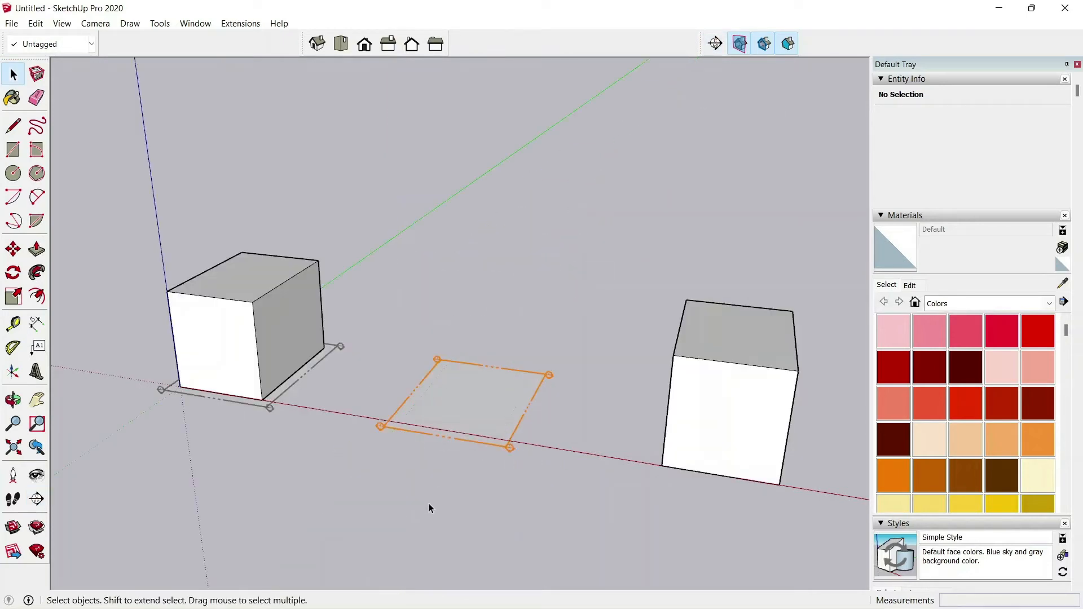
Place a vertical section plane perpendicular to the red axis on the third box's side facing the middle box, inside its group, and close the group.
double_click(695, 346)
click(712, 46)
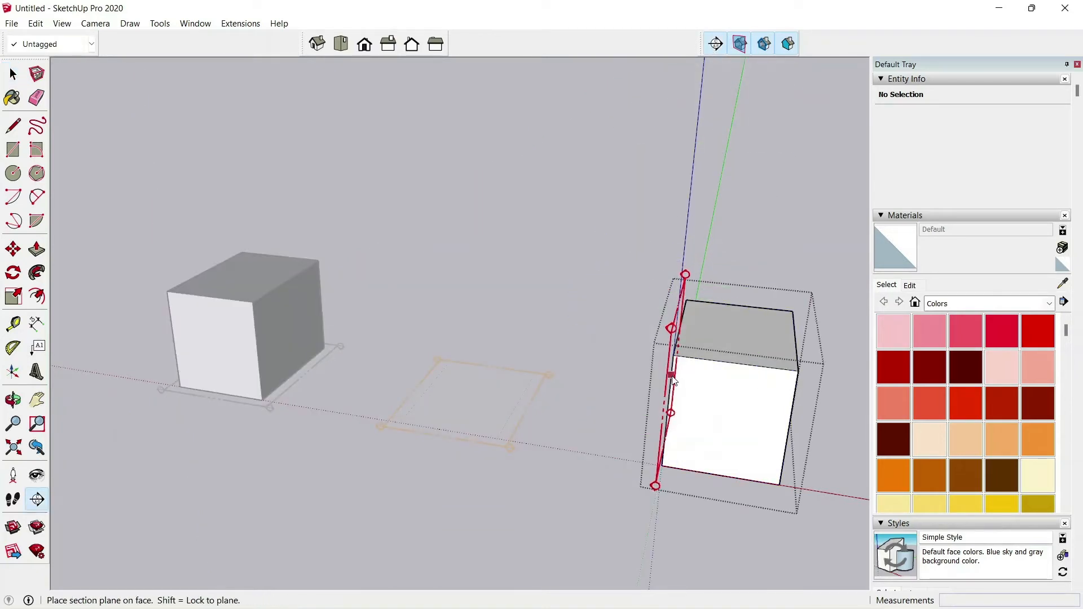
key(shift)
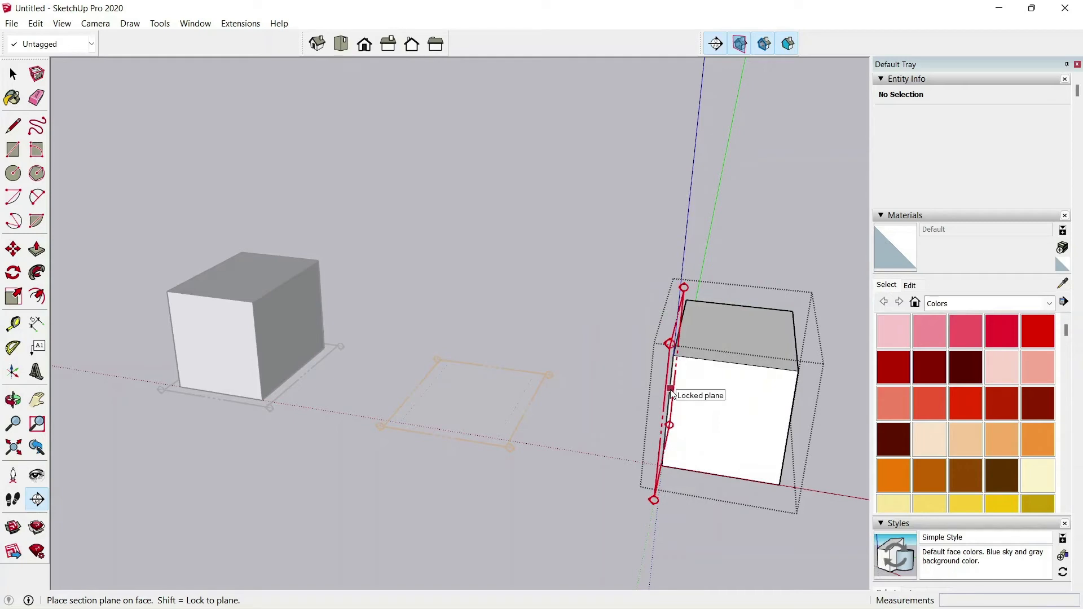
shift+click(670, 389)
key(space)
click(586, 292)
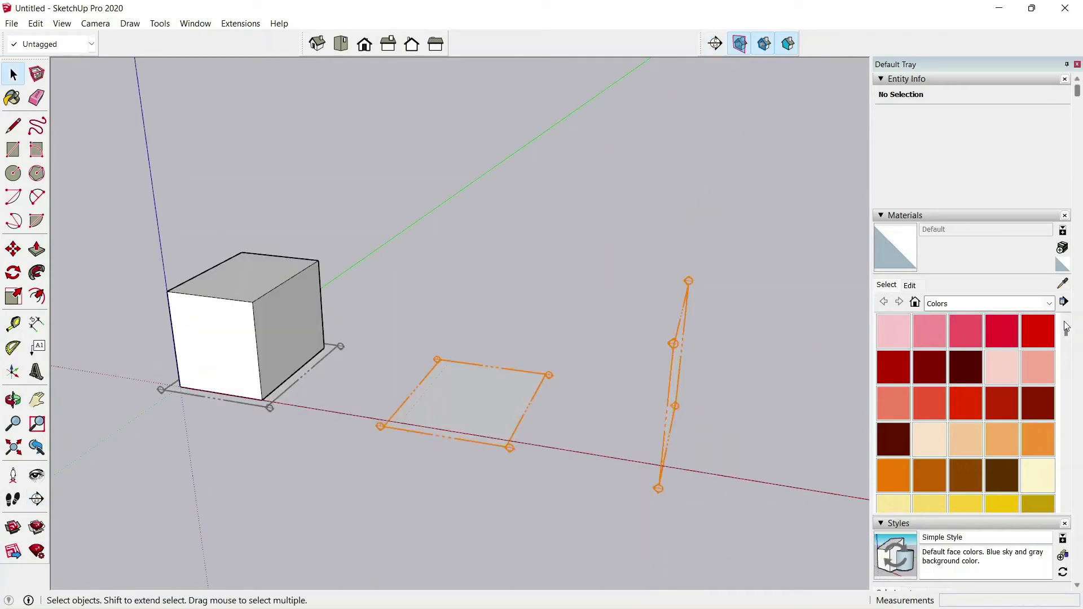
Hide the section planes and add a scene that shows only the first box.
scroll(994, 279, down, 10)
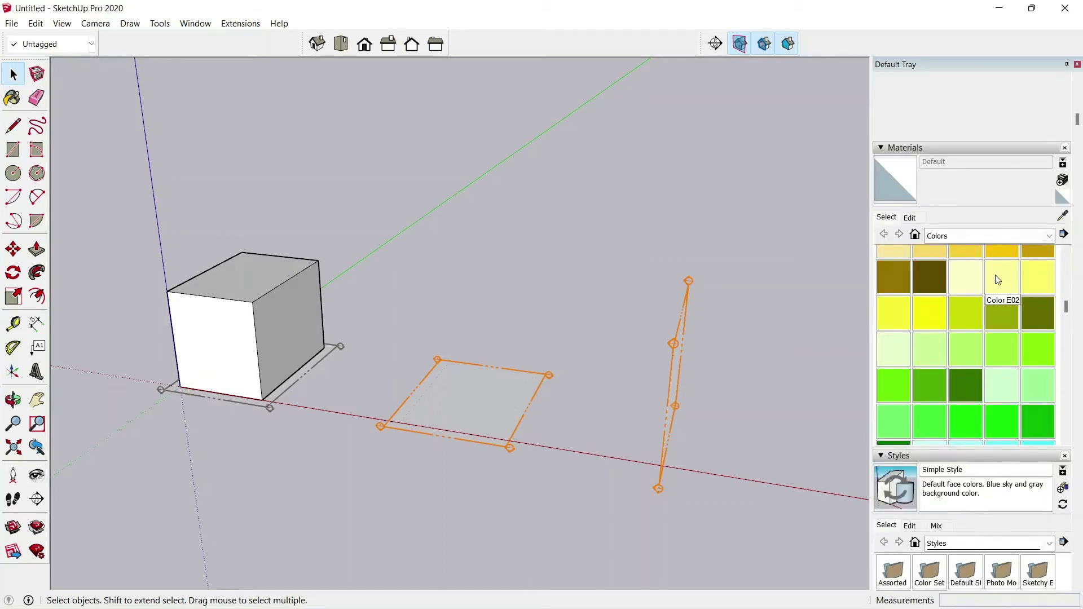
scroll(987, 297, down, 15)
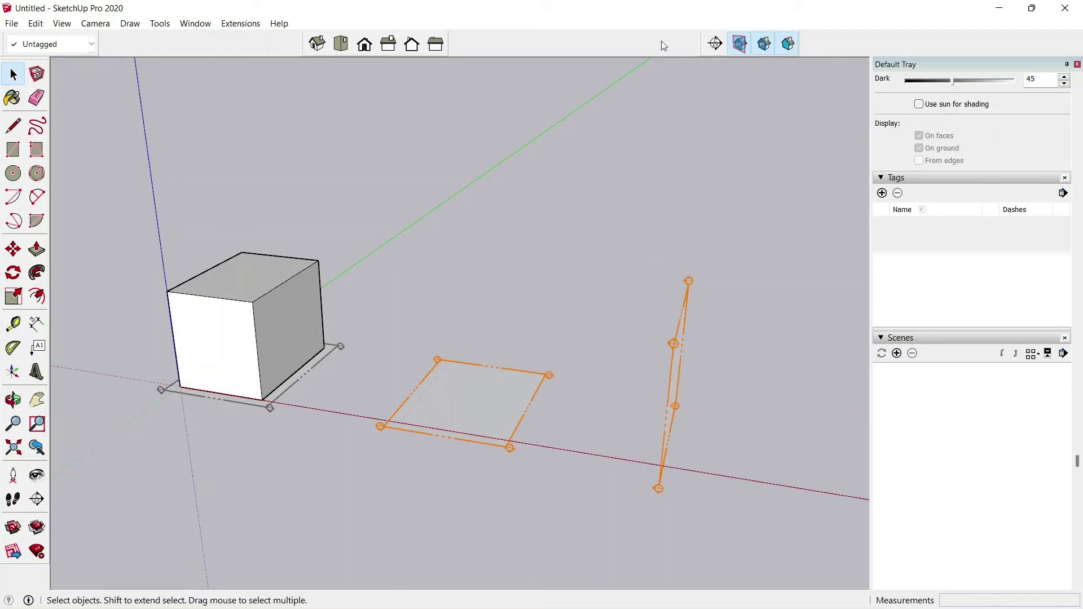
click(744, 48)
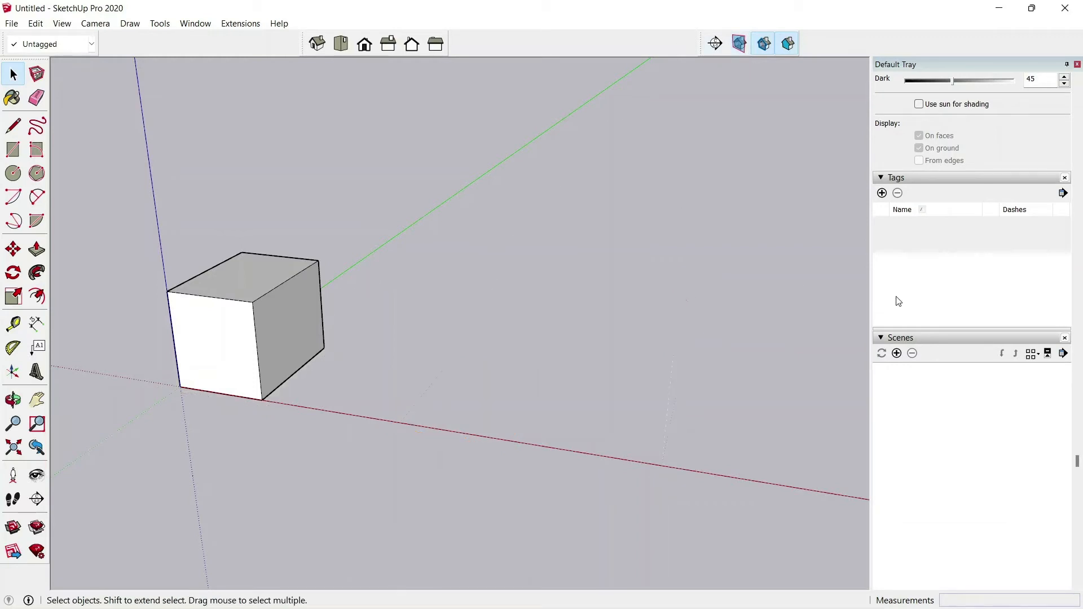
click(896, 357)
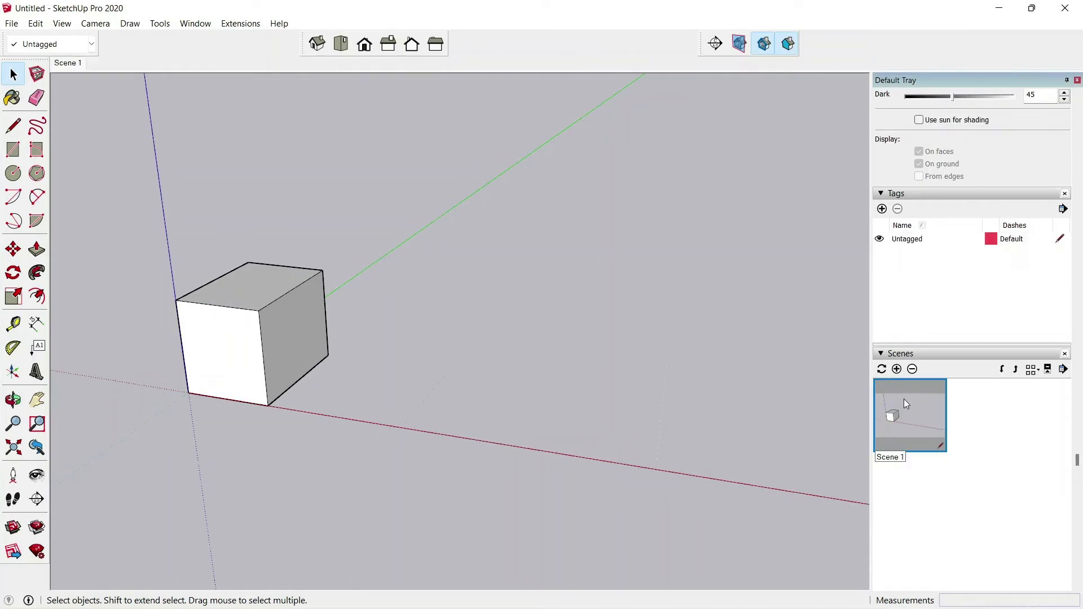
Activate the first box's section cut, hide the section planes again, and add a scene with all boxes cut away.
click(739, 44)
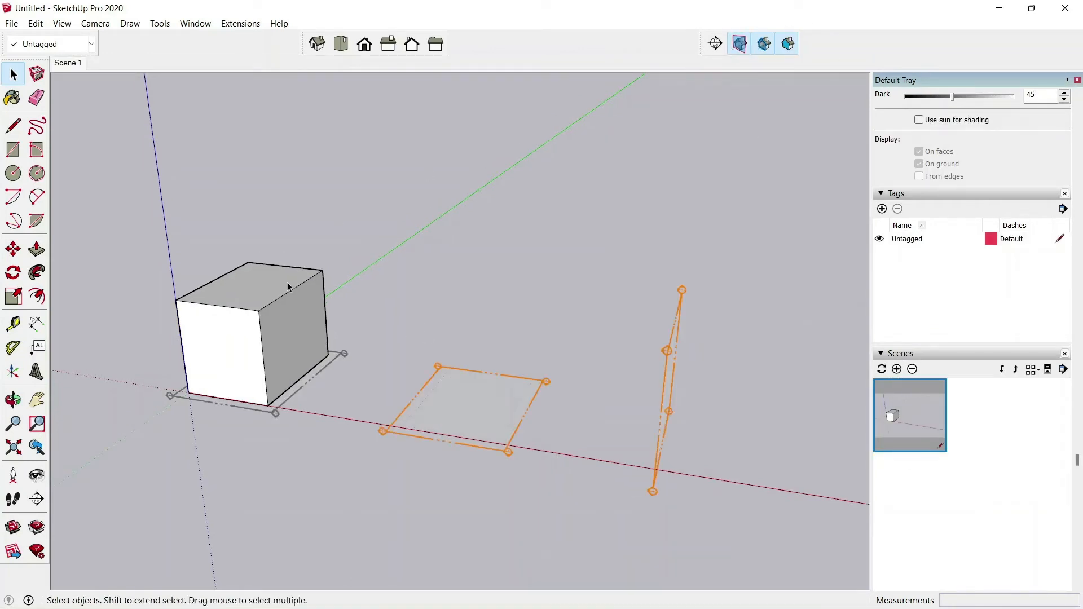
double_click(234, 333)
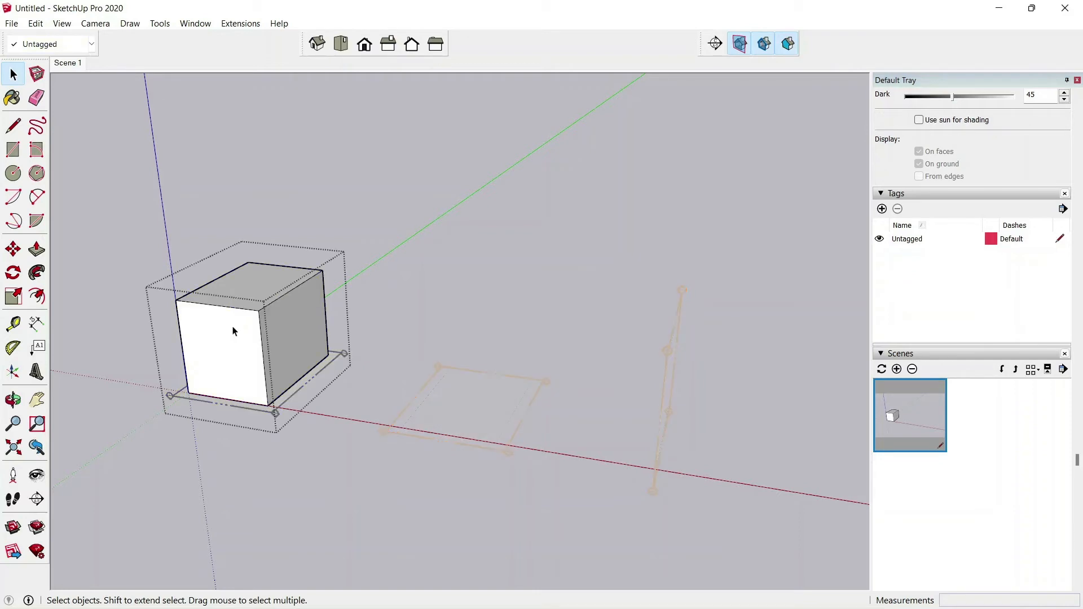
double_click(252, 410)
click(573, 186)
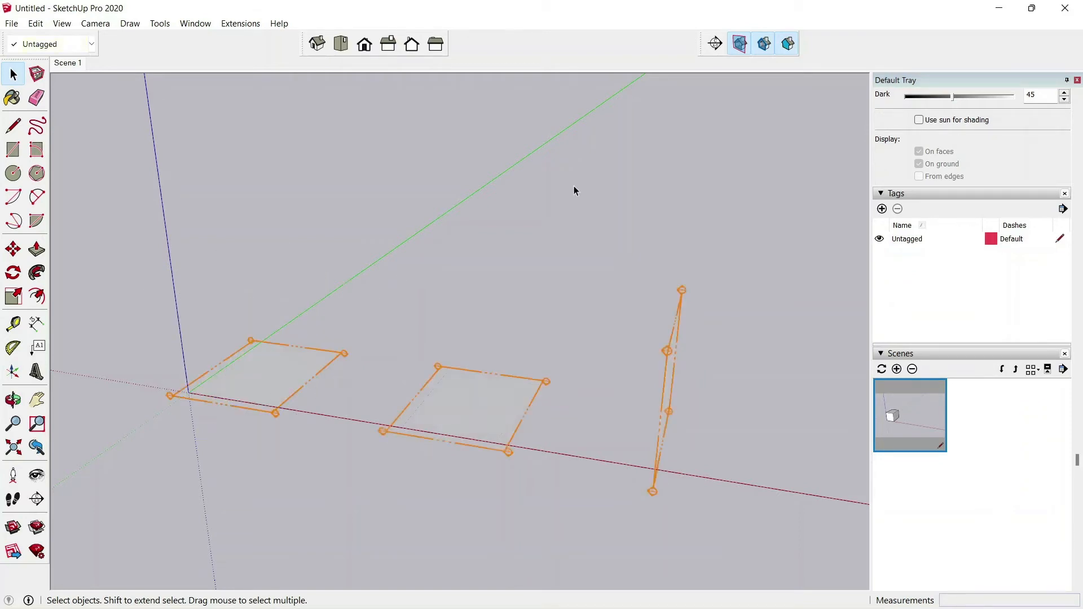
click(740, 44)
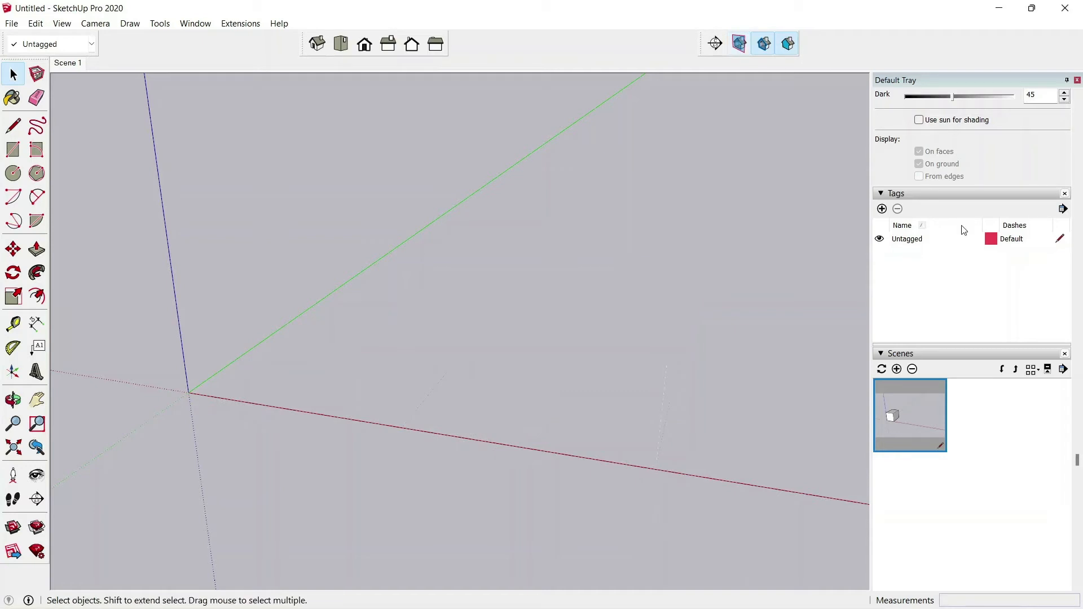
click(898, 370)
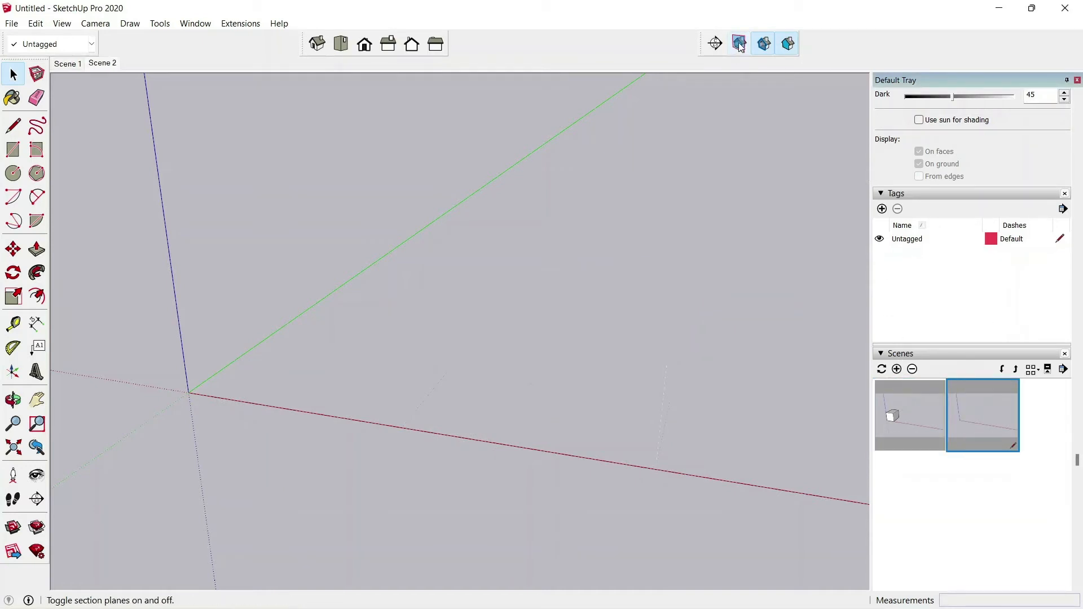
Deactivate the middle box's section cut, hide the section planes, and add a scene showing only that box.
click(739, 43)
double_click(425, 395)
click(425, 242)
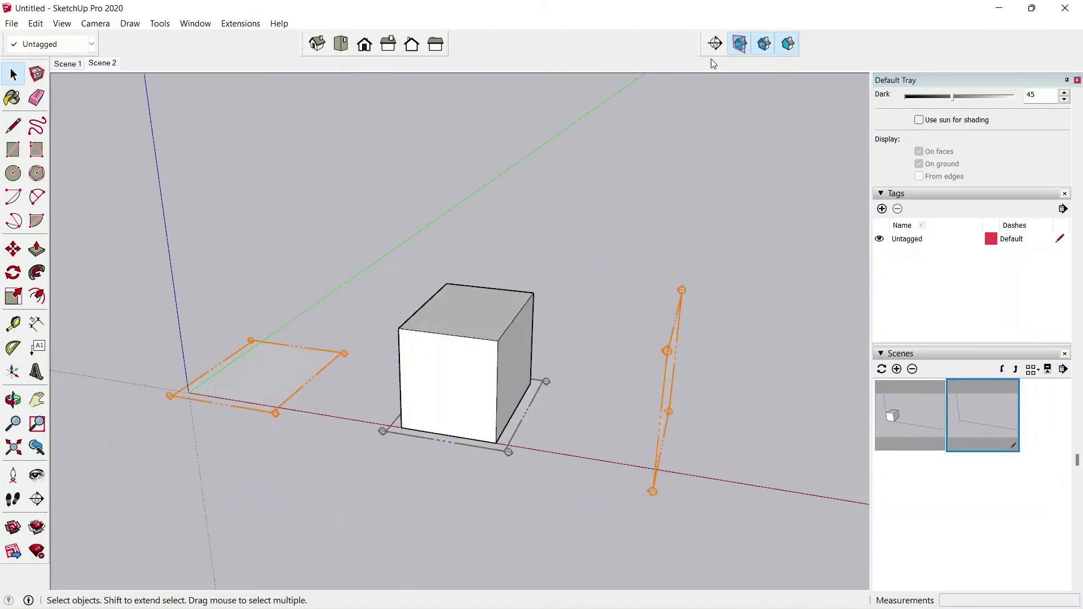
click(739, 44)
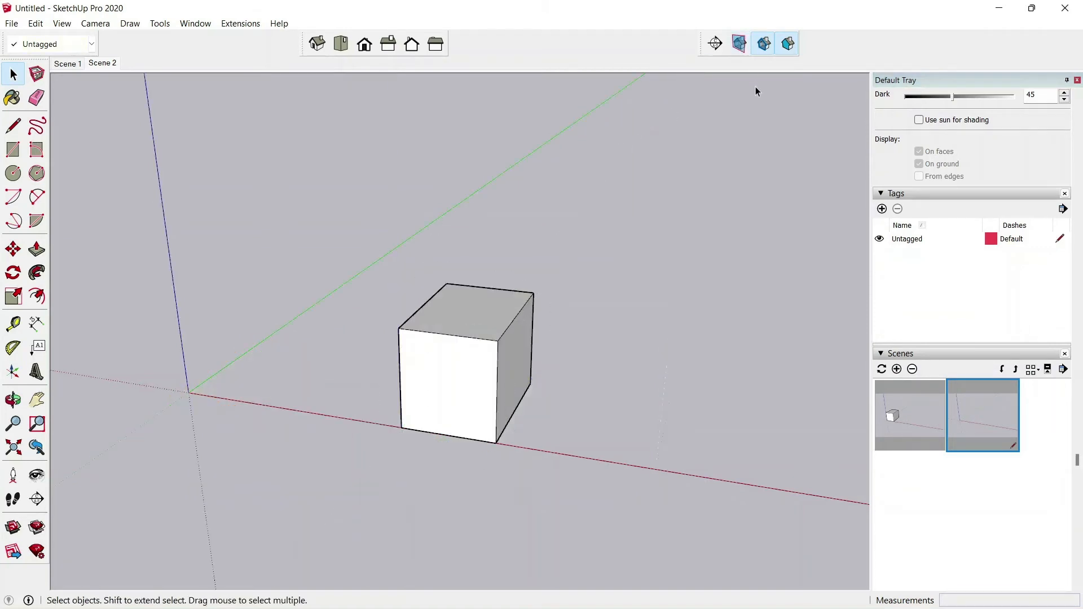
click(897, 370)
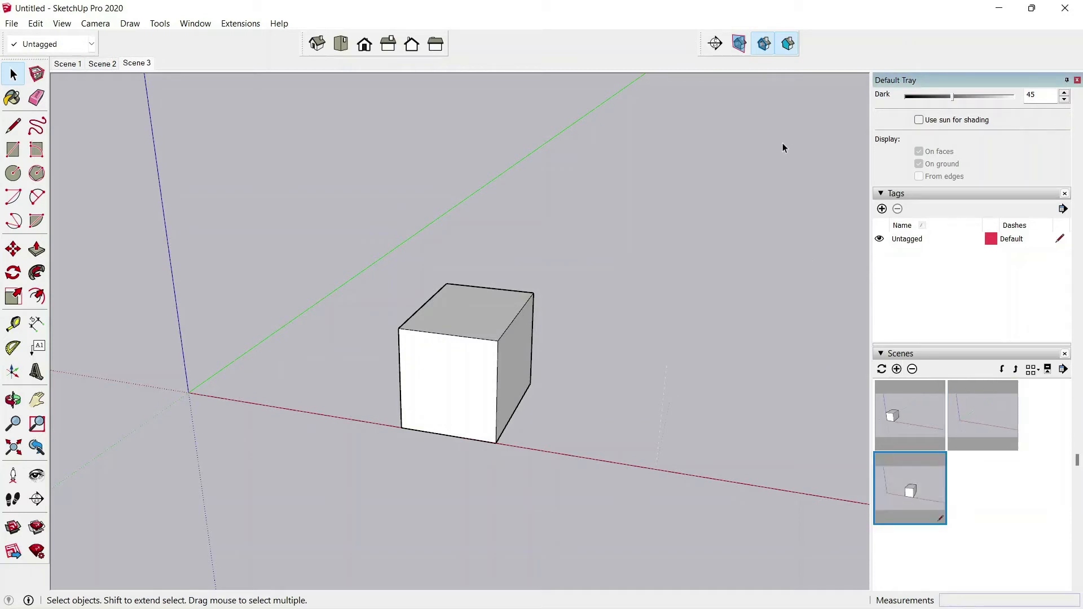
Reactivate the middle box's section cut, hide the section planes, and add another scene with all boxes cut away.
click(739, 44)
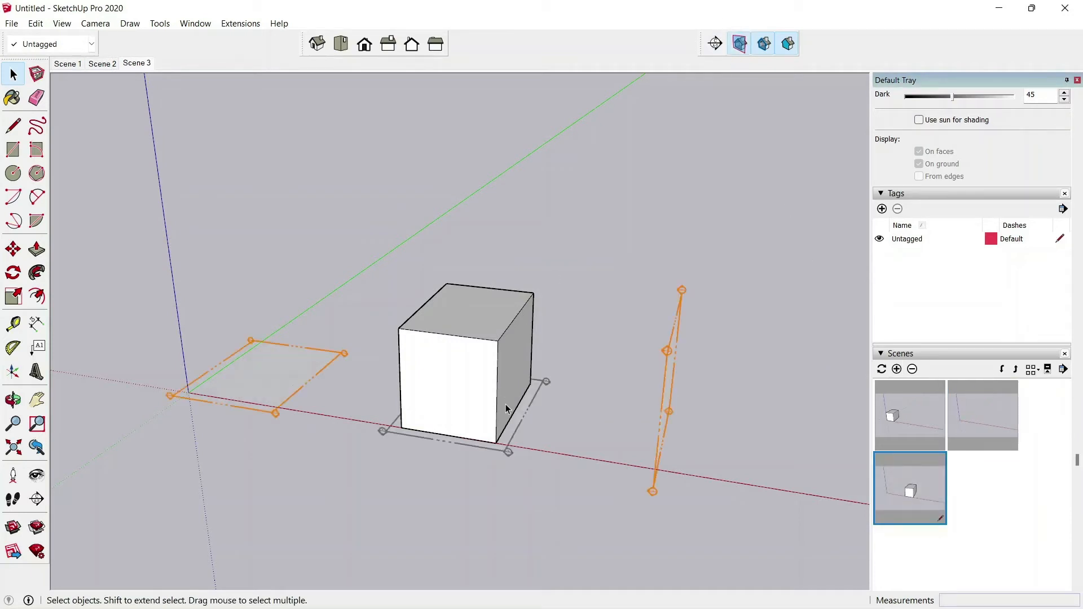
double_click(532, 404)
click(533, 404)
double_click(533, 404)
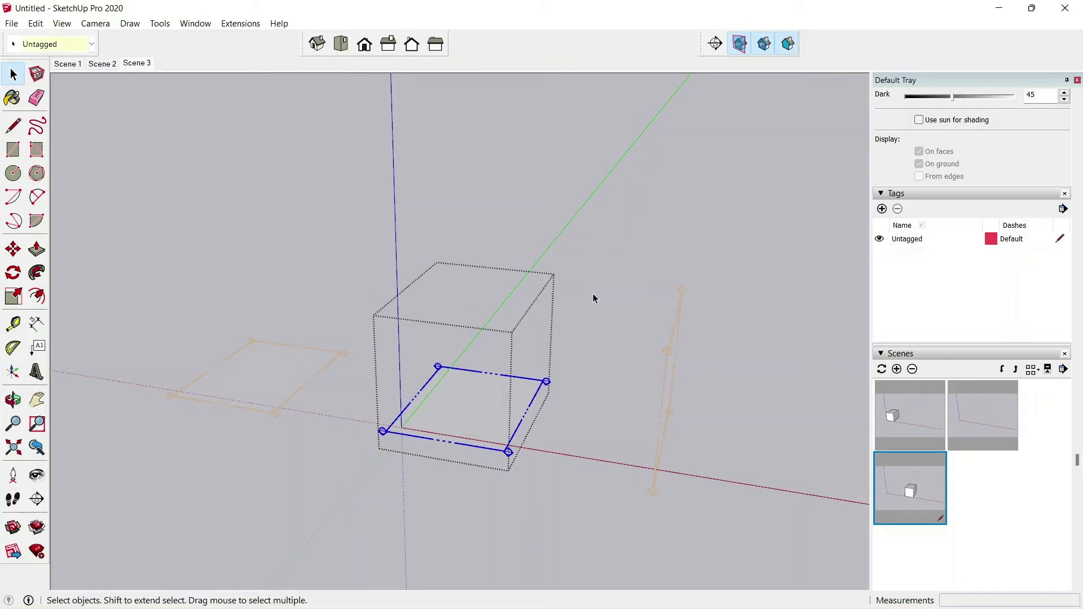
click(598, 298)
click(740, 44)
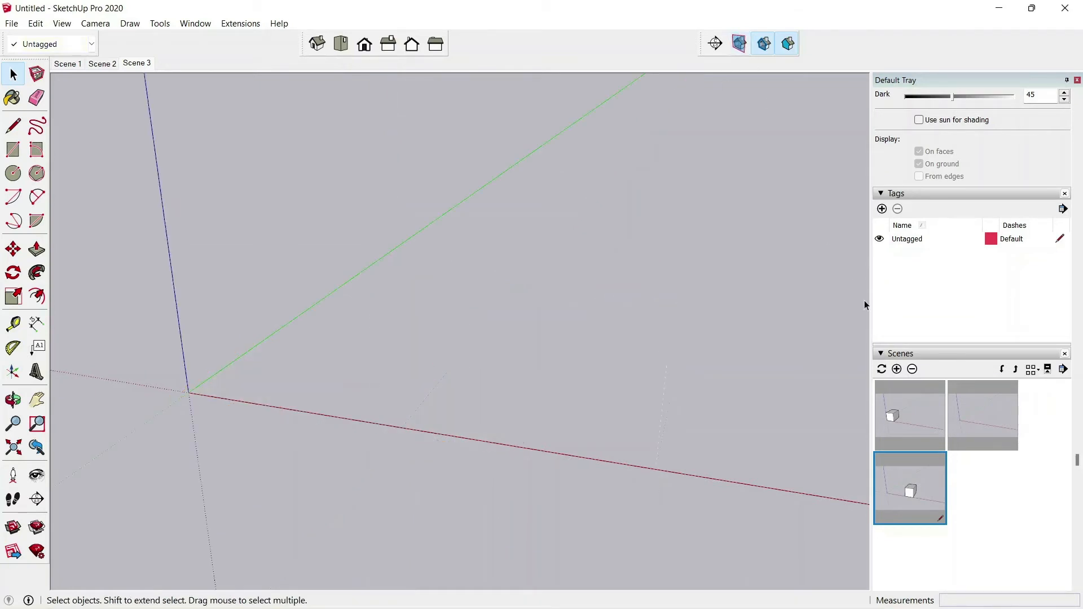
click(897, 370)
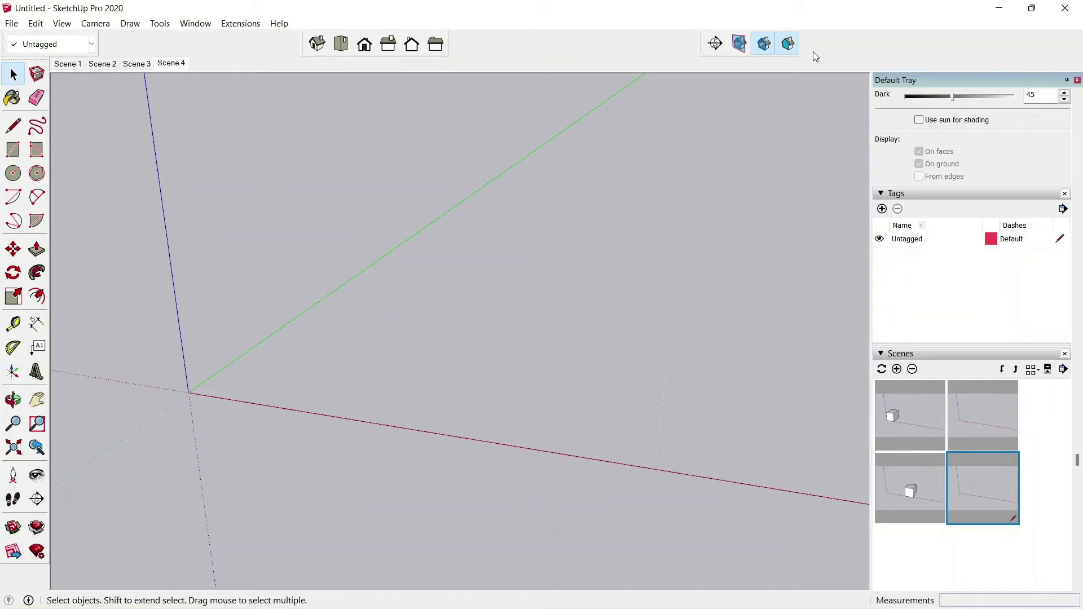
Deactivate the third box's section cut, hide the section planes, and add a scene showing only that box.
click(739, 44)
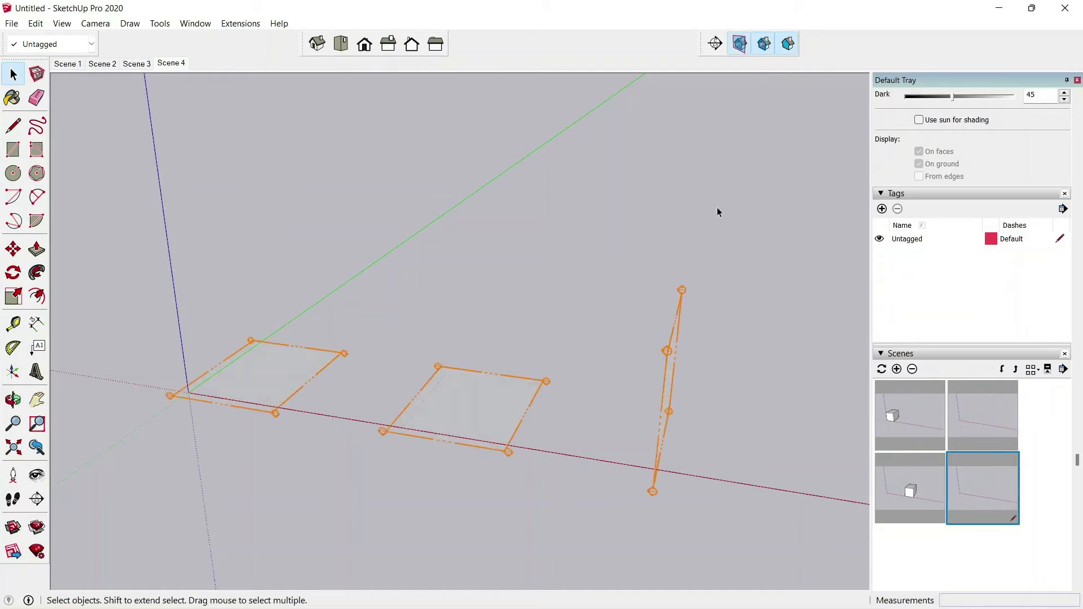
double_click(669, 339)
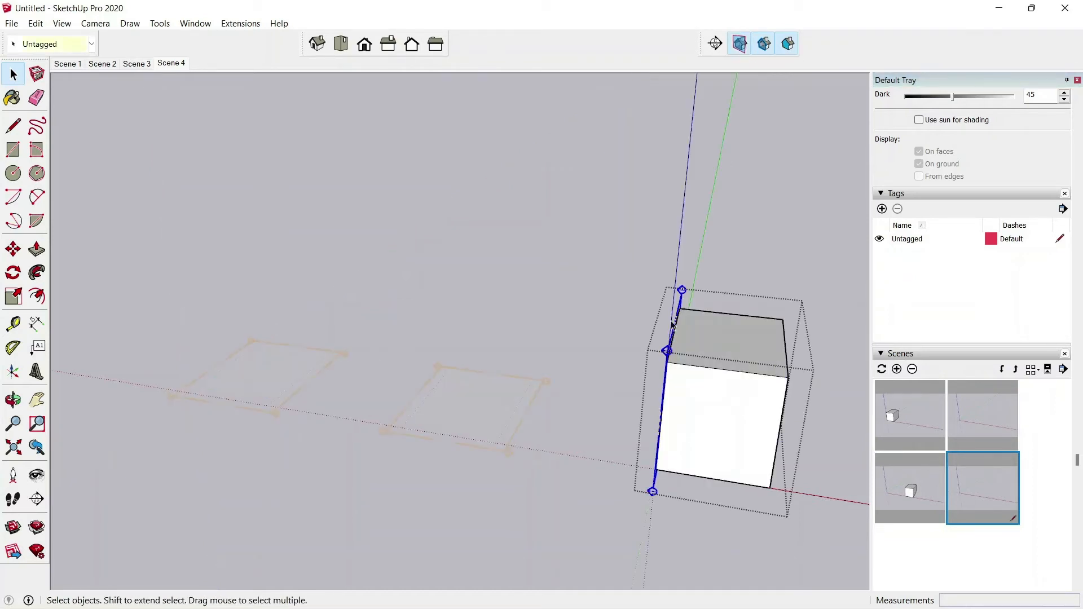
click(739, 44)
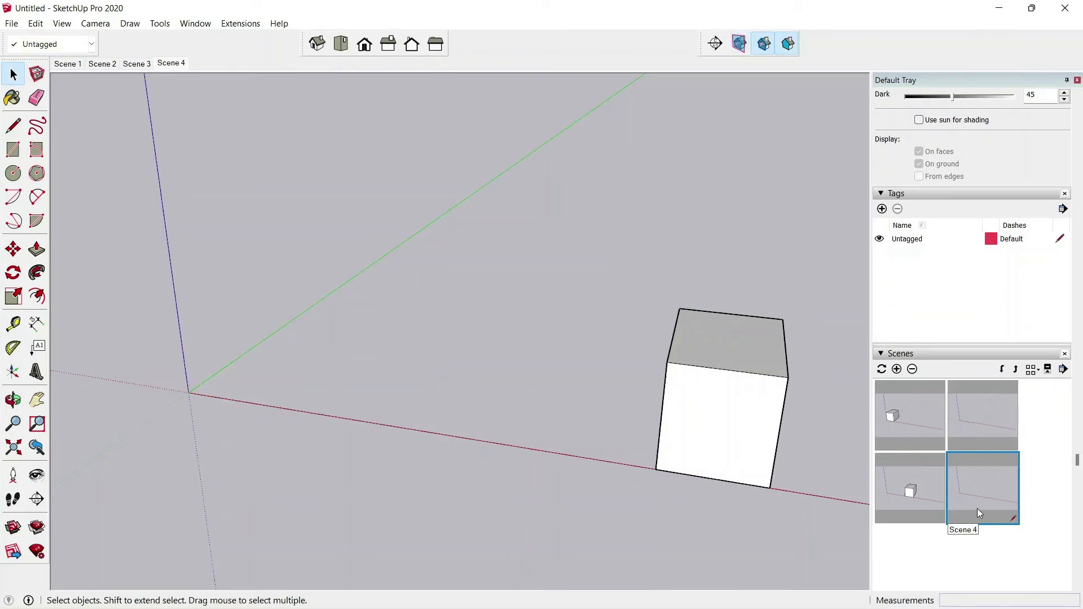
click(897, 370)
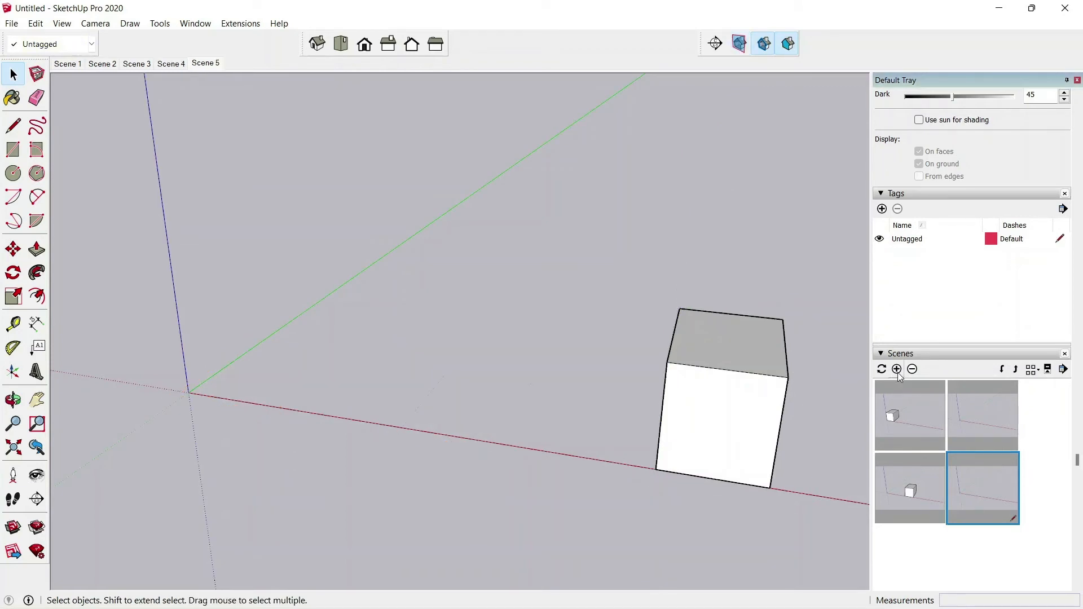
Reactivate the third box's section cut, hide the section planes, and add another scene with all boxes cut away.
click(739, 45)
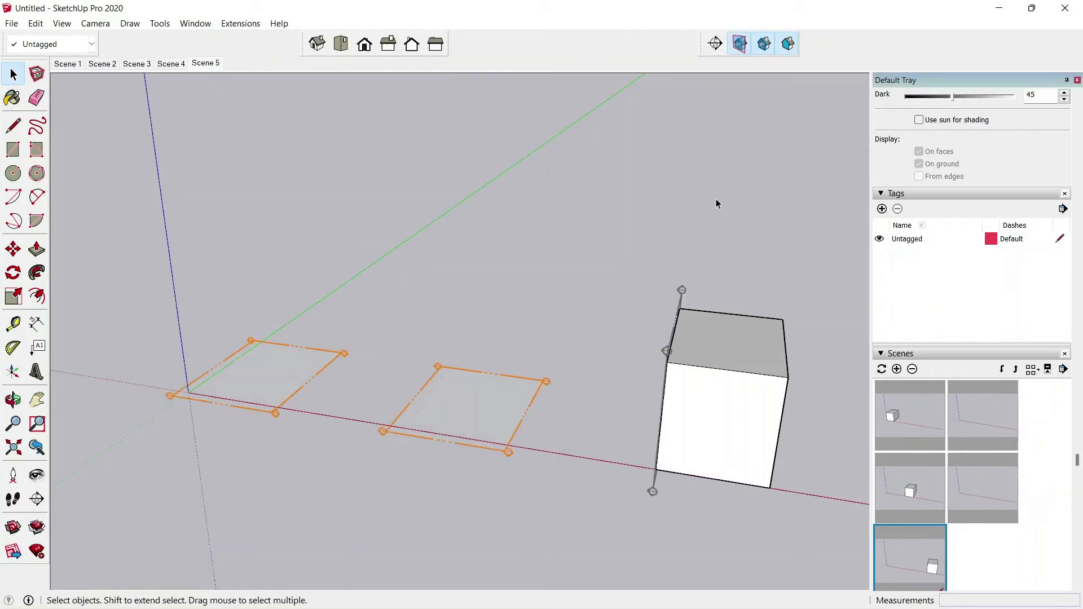
double_click(671, 344)
double_click(671, 343)
click(713, 263)
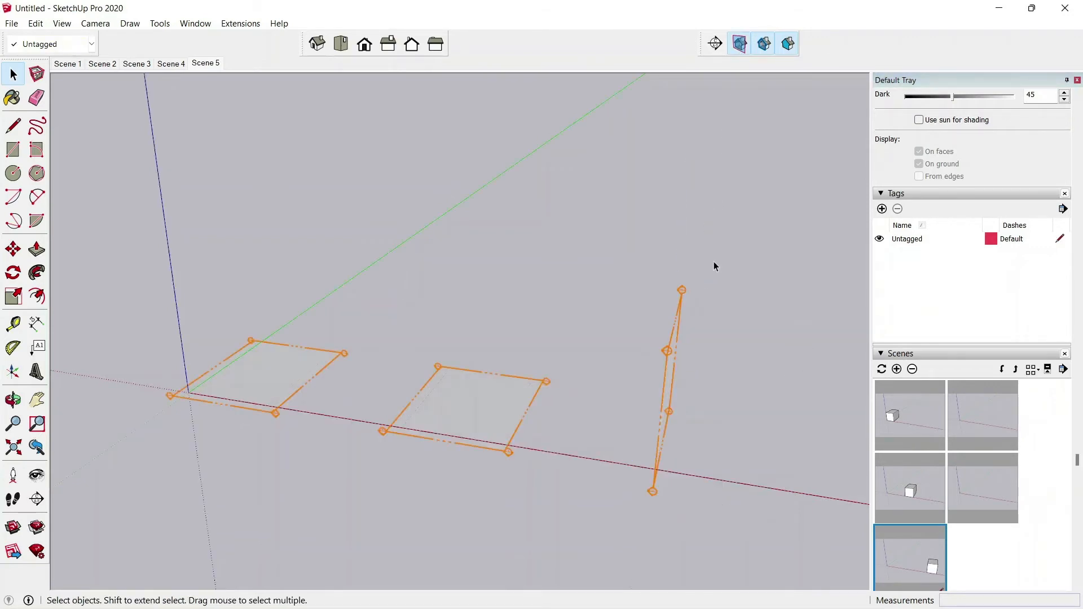
click(740, 44)
click(897, 369)
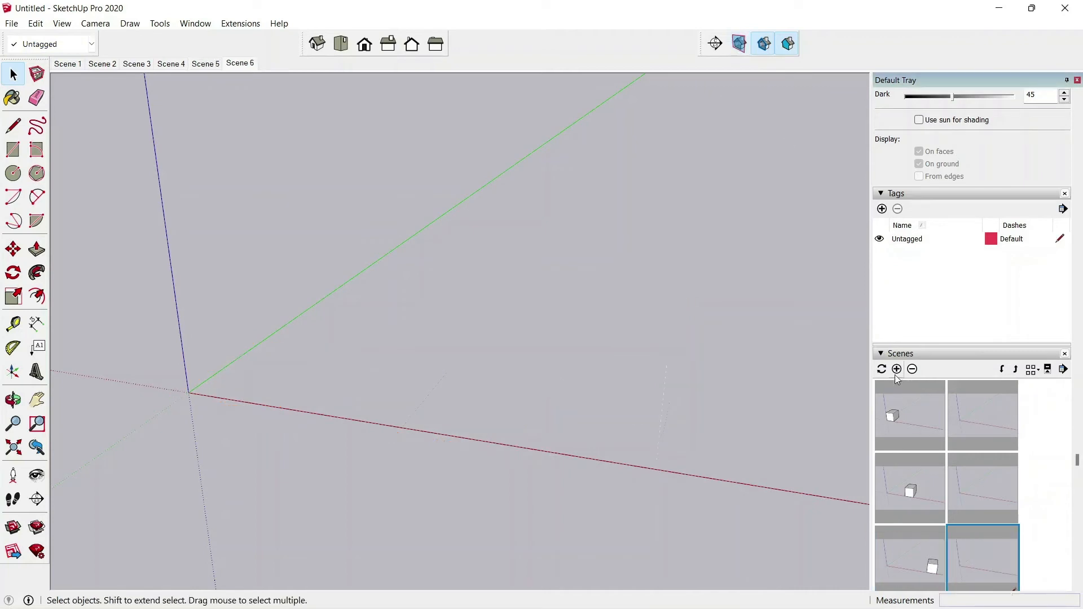
Return to Scene 1 and play the scene animation of the three boxes.
click(907, 413)
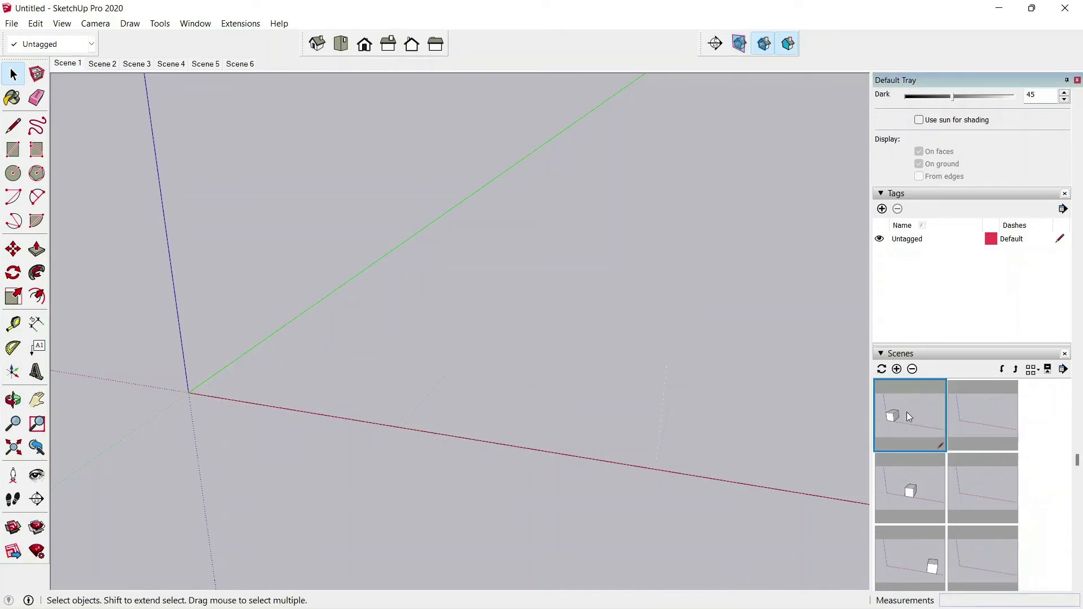
right_click(69, 66)
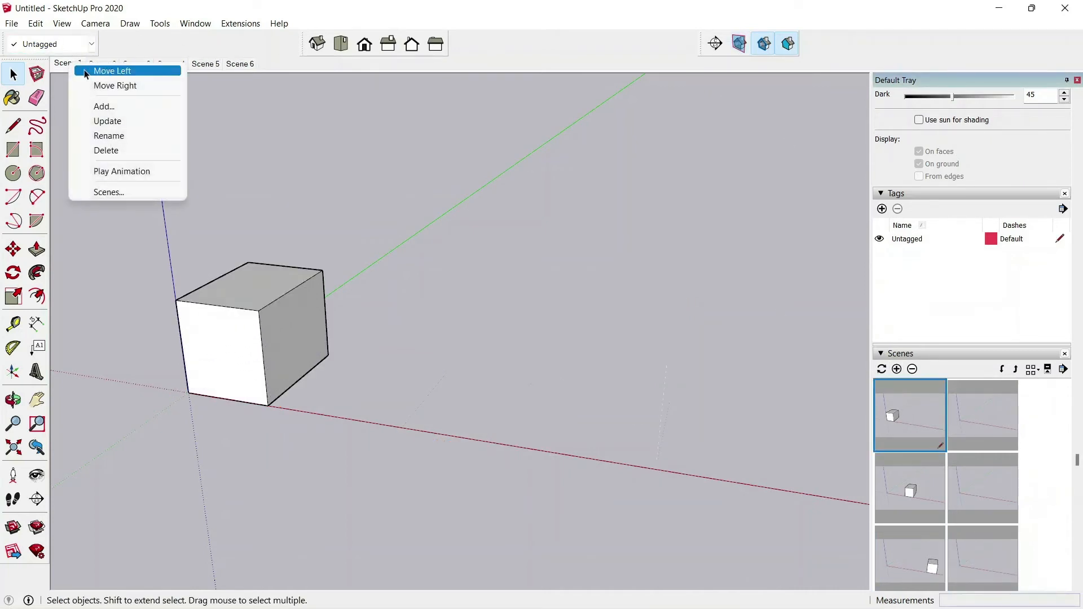
click(116, 169)
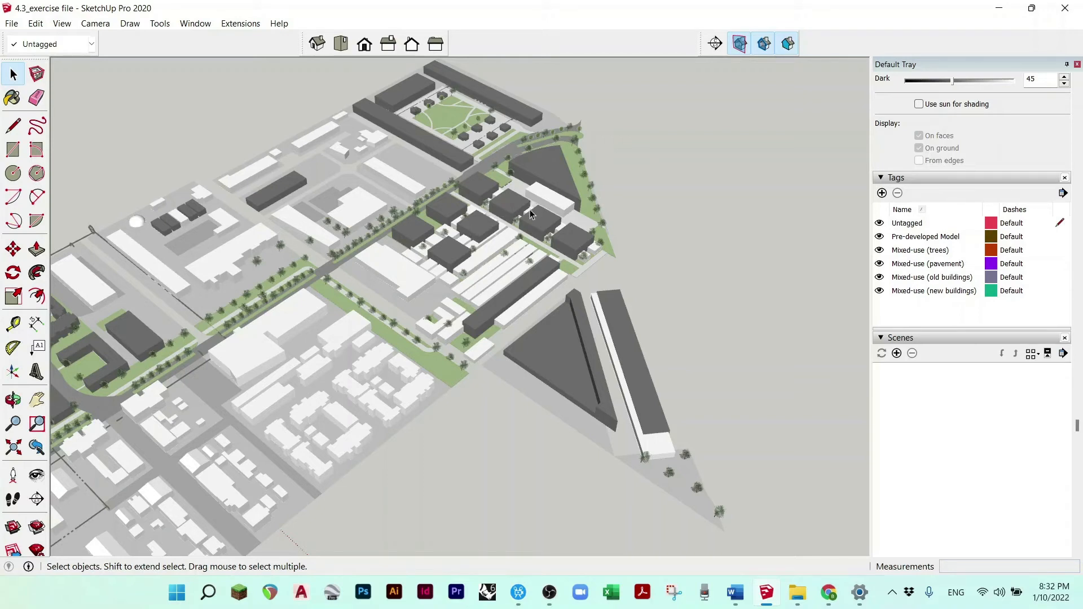
Examine the mixed-use area's old buildings, new buildings and trees groups in the exercise model.
middle_drag(509, 267, 486, 264)
scroll(487, 263, up, 3)
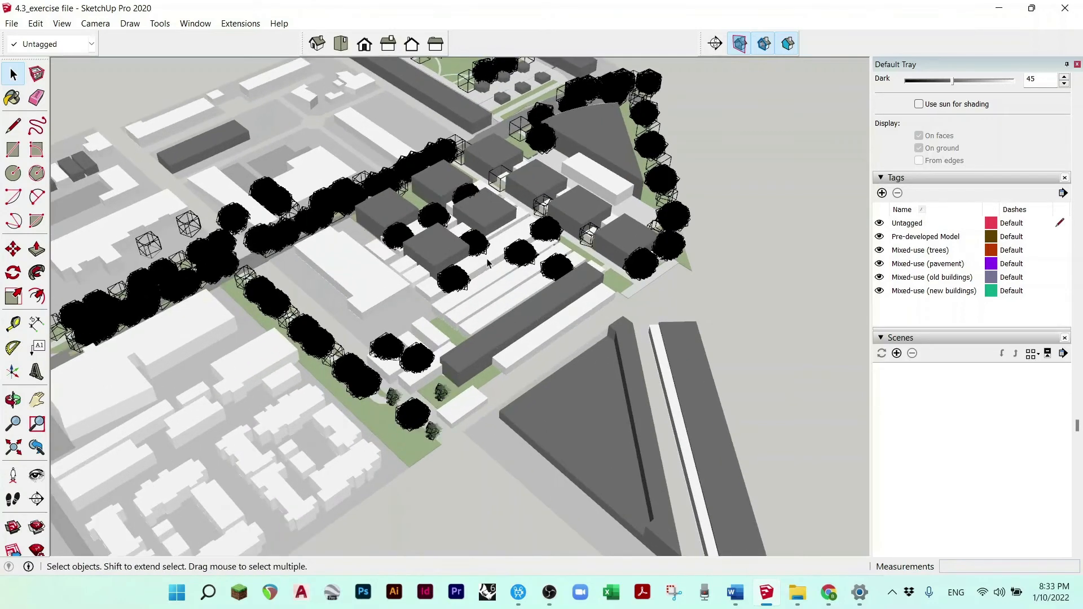
click(515, 236)
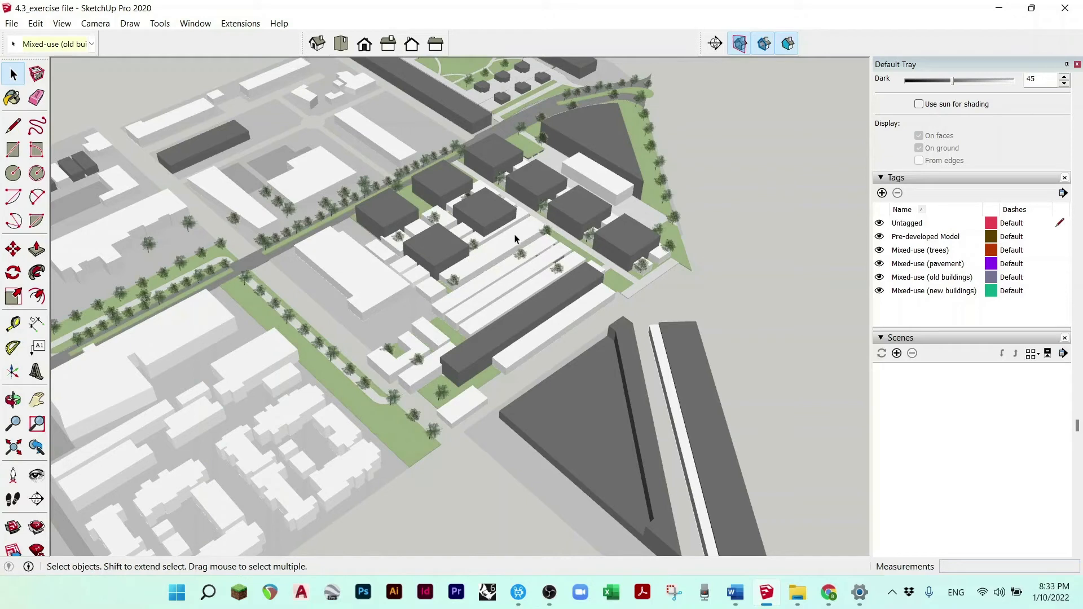
click(544, 175)
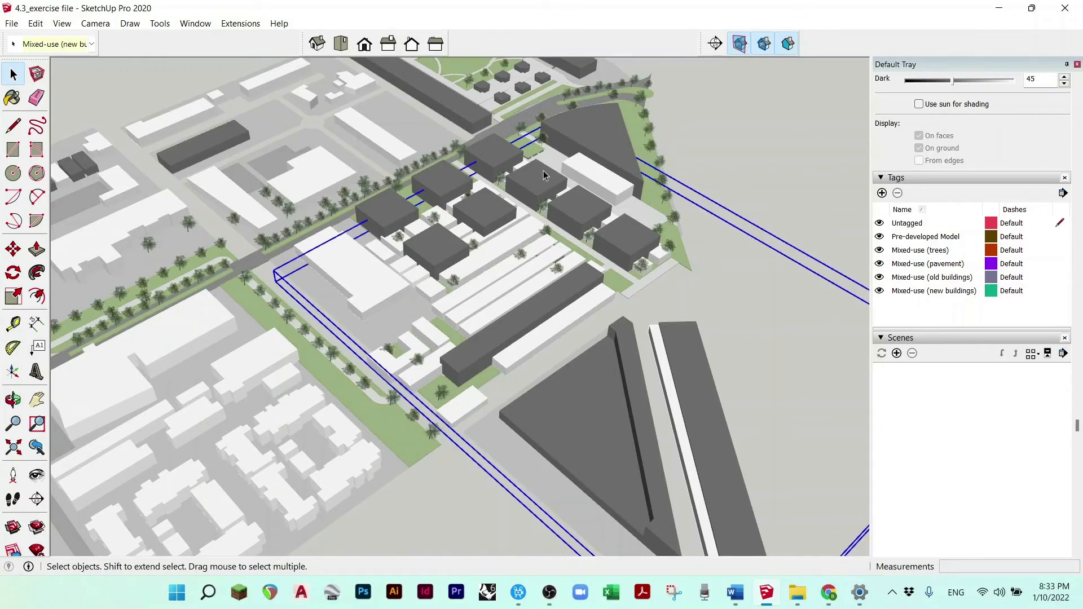
click(641, 99)
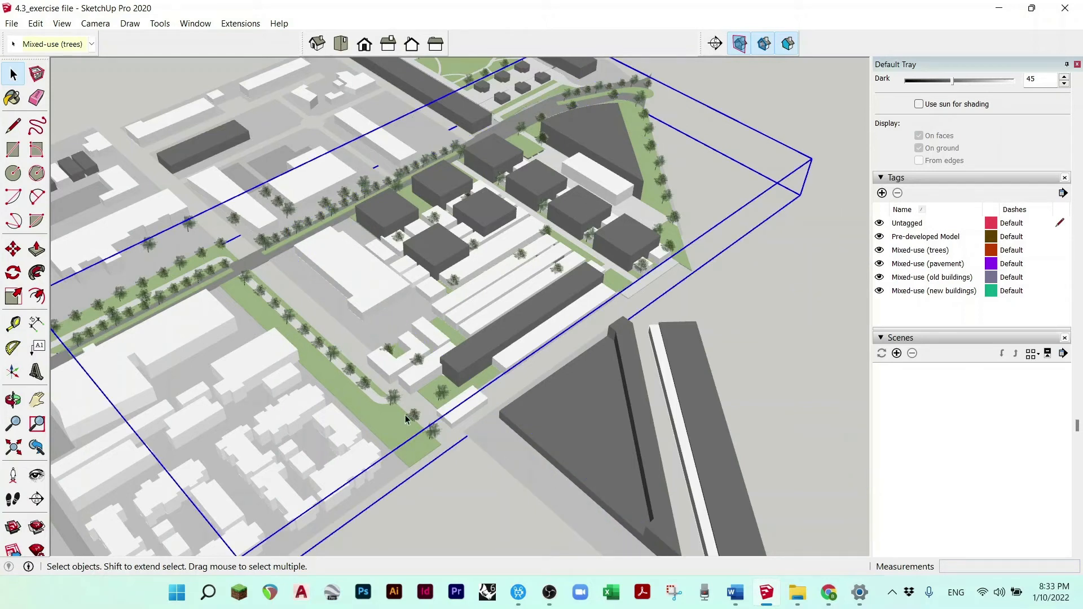
click(743, 270)
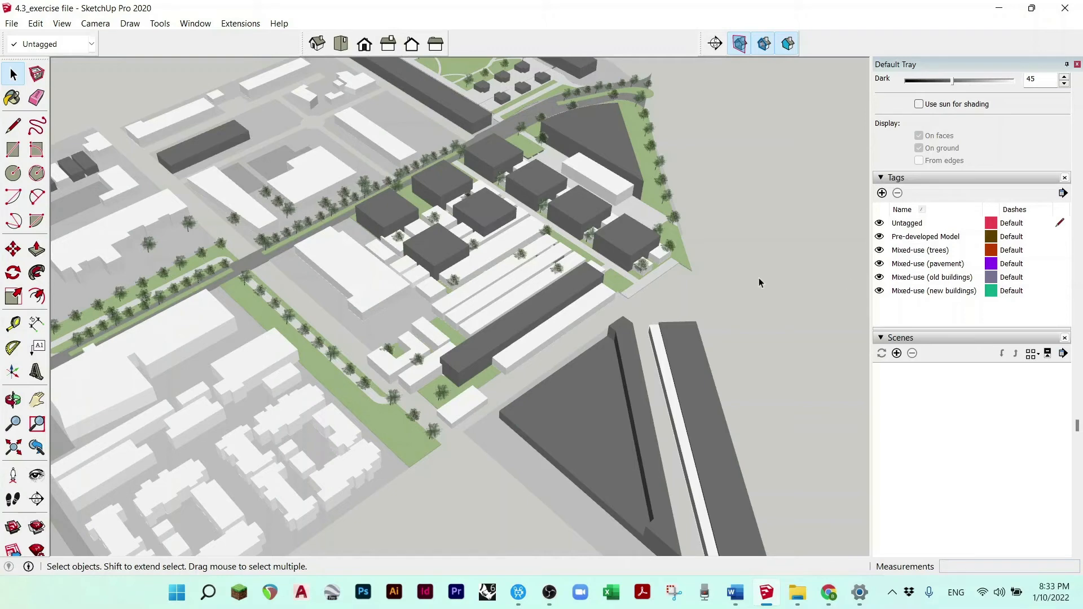
Compare the proposed site with the pre-developed model beside it and hide the Pre-developed Model tag.
middle_drag(506, 244, 510, 251)
scroll(501, 269, down, 3)
middle_drag(515, 290, 295, 128)
shift+middle_drag(515, 320, 400, 188)
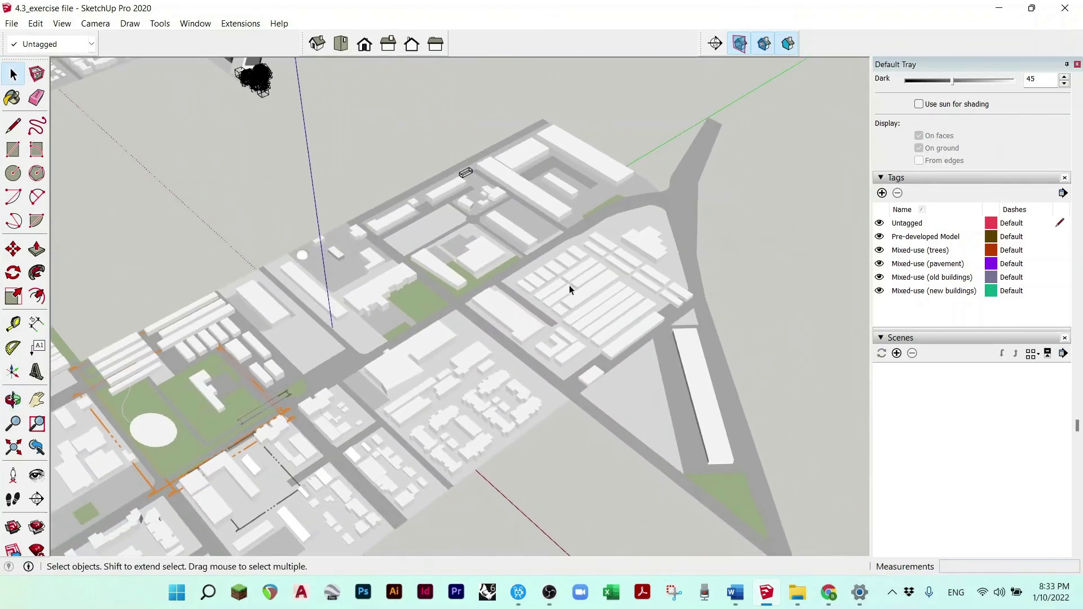
scroll(542, 274, down, 3)
shift+middle_drag(510, 266, 564, 417)
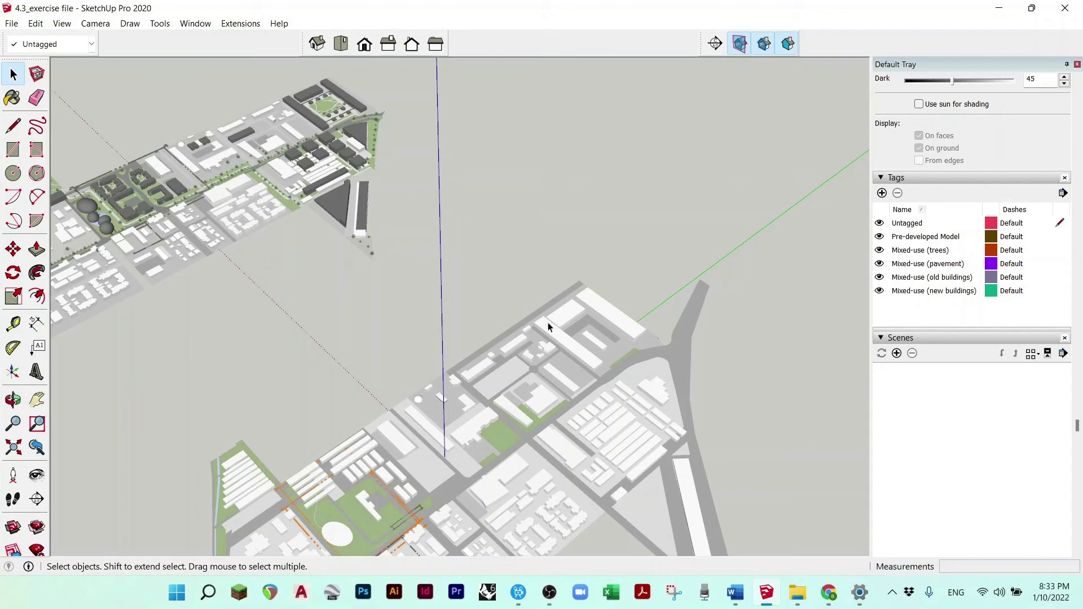
shift+middle_drag(340, 192, 522, 332)
shift+middle_drag(583, 422, 547, 311)
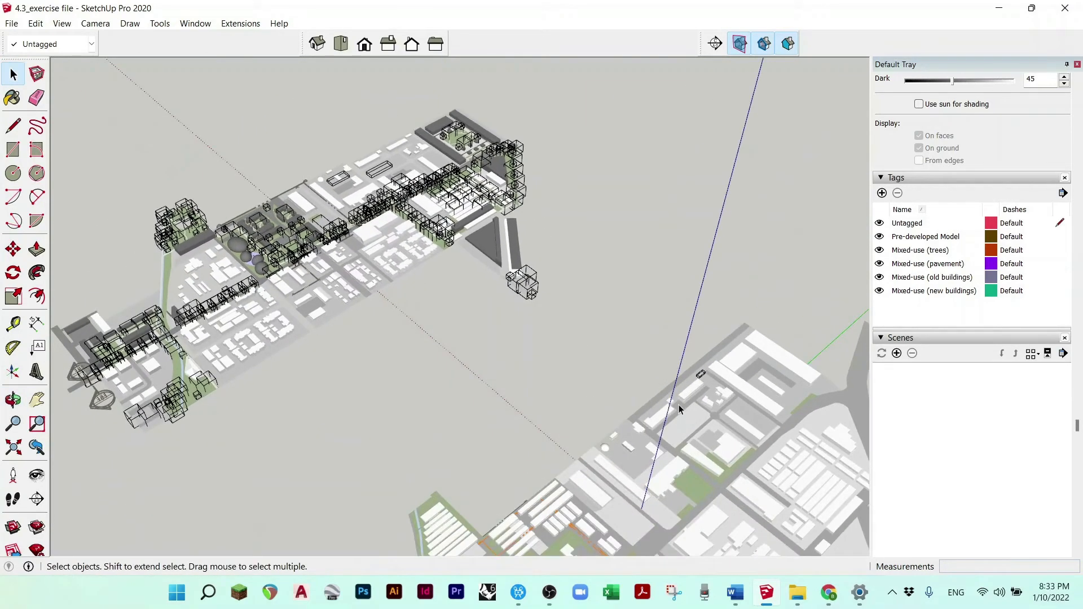
click(880, 236)
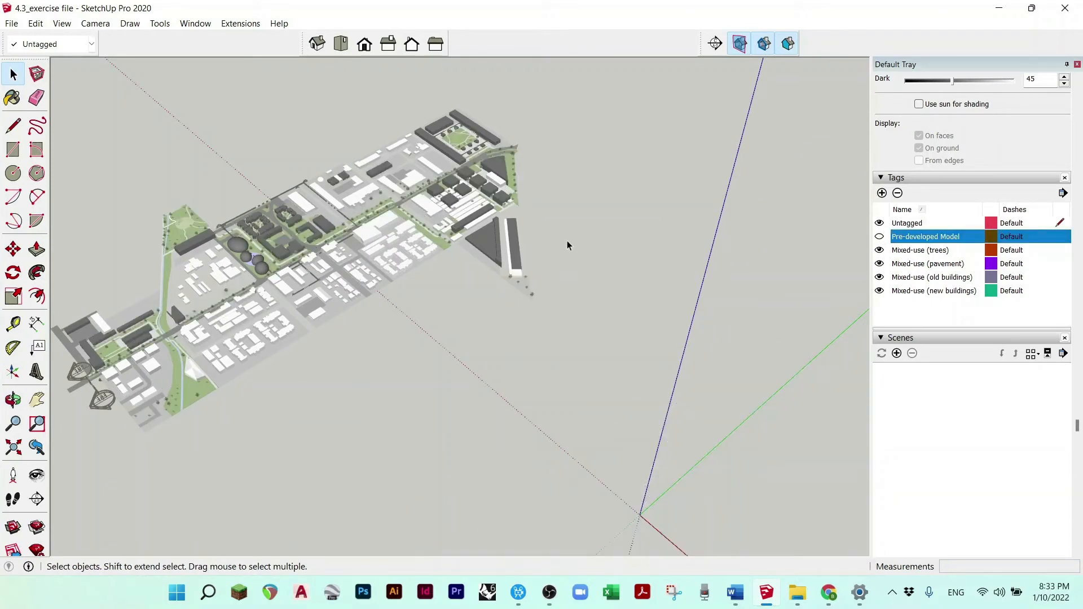
Hide the mixed-use trees, pavement and new buildings tags, leaving only the old buildings shown in that area.
middle_drag(540, 225, 483, 236)
scroll(489, 241, up, 3)
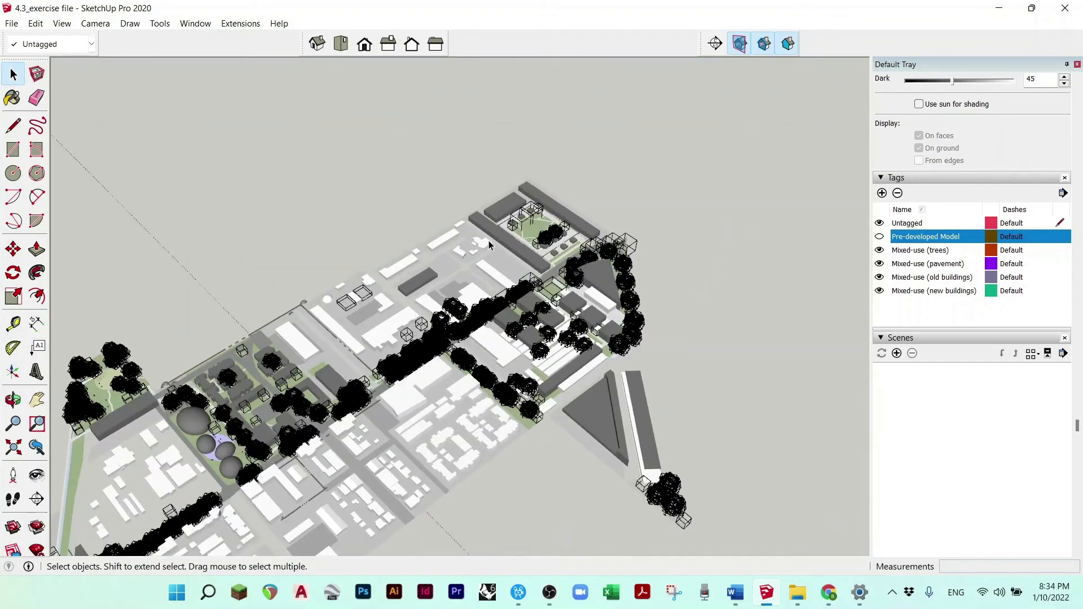
scroll(521, 299, up, 4)
middle_drag(520, 299, 512, 331)
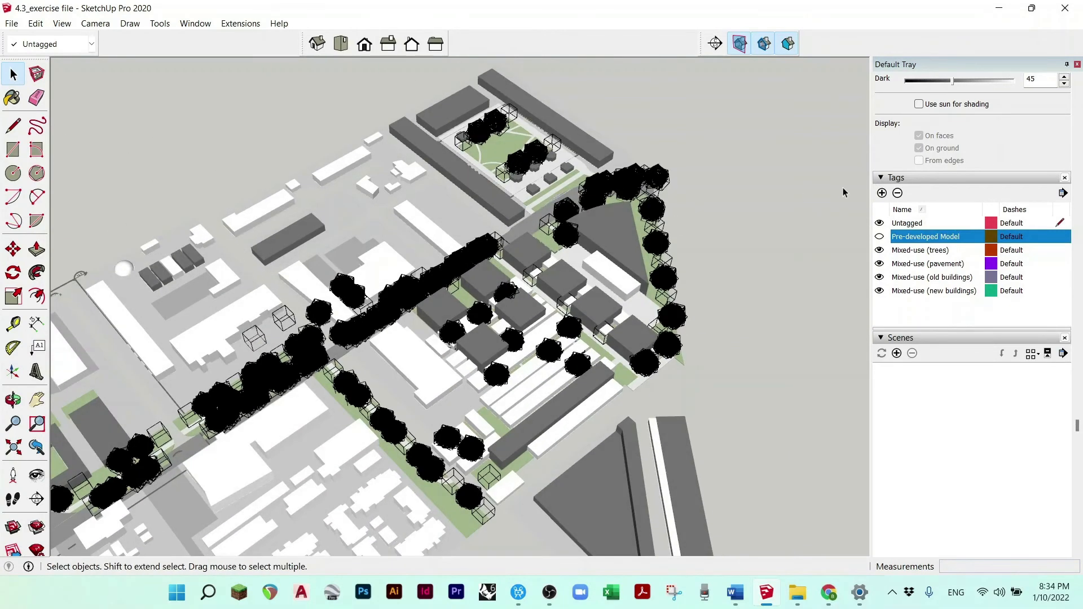
click(880, 264)
click(880, 251)
click(879, 291)
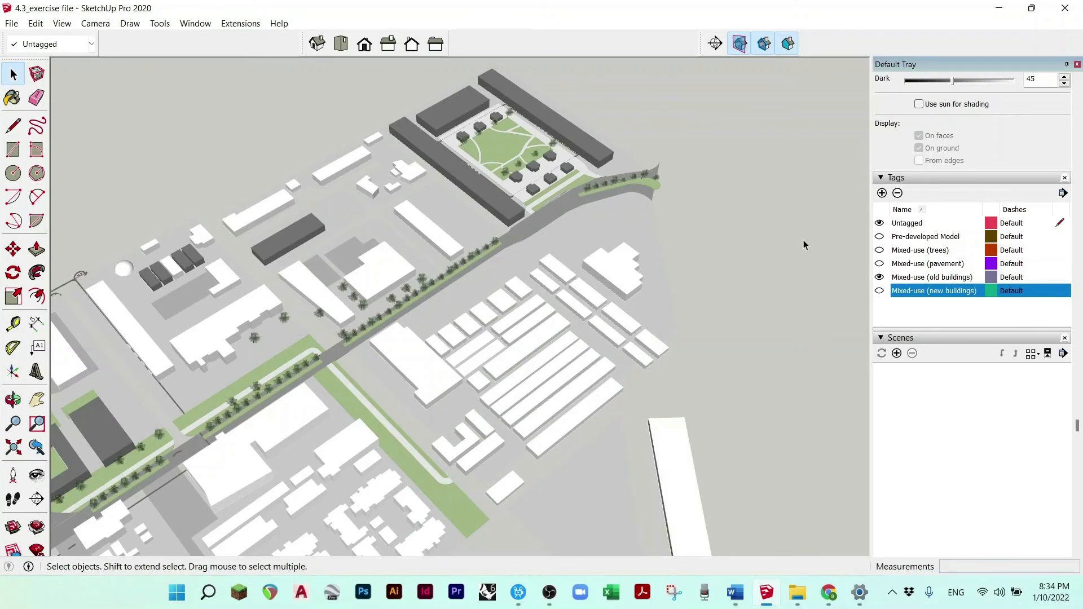
Place a horizontal section plane inside the mixed-use old buildings group so that it cuts the buildings away.
click(500, 331)
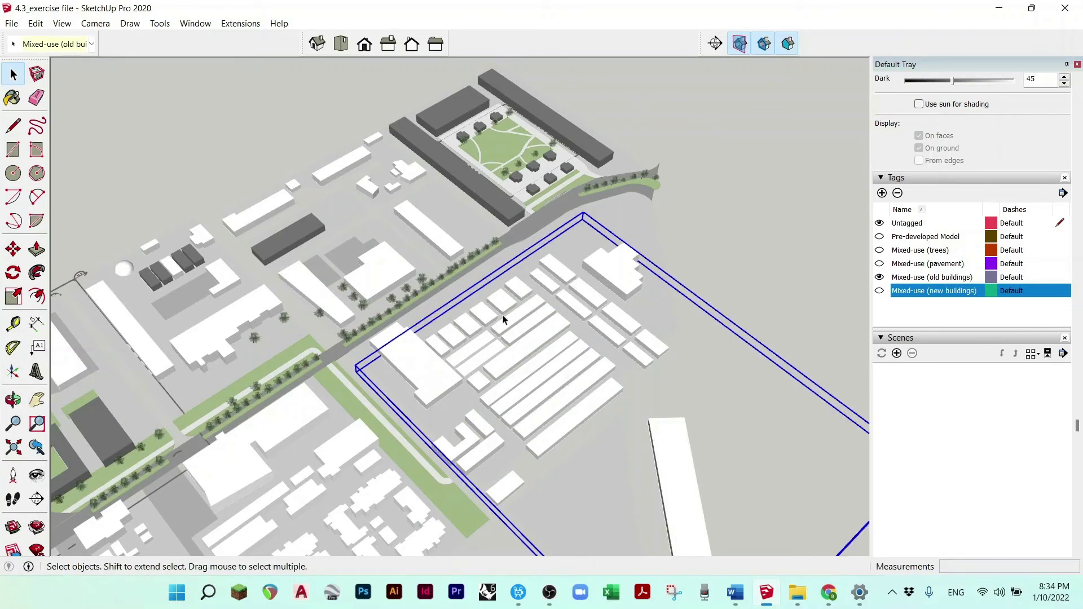
double_click(516, 317)
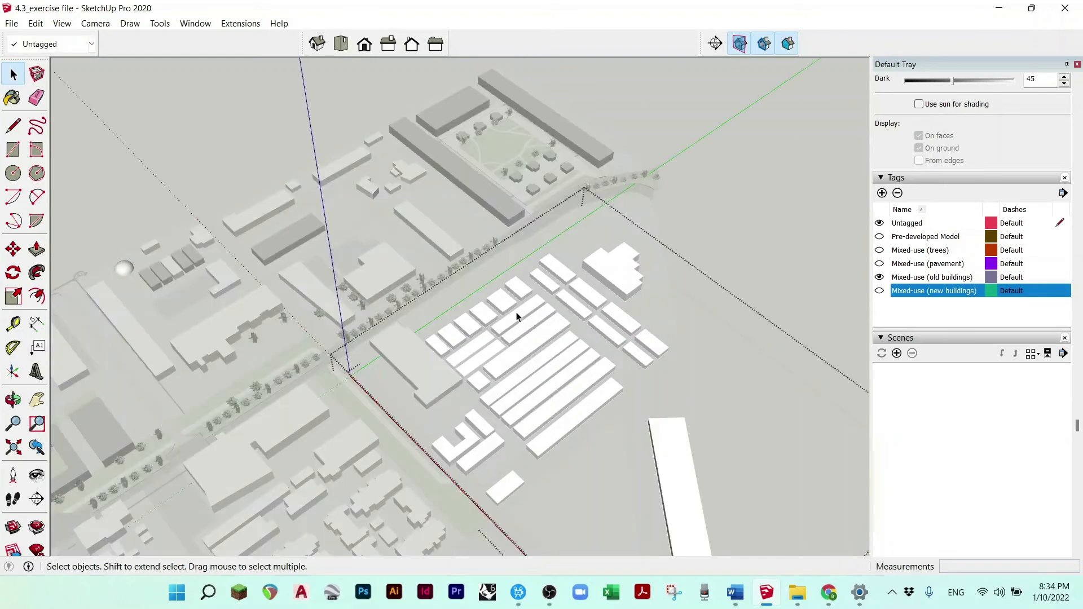
click(716, 50)
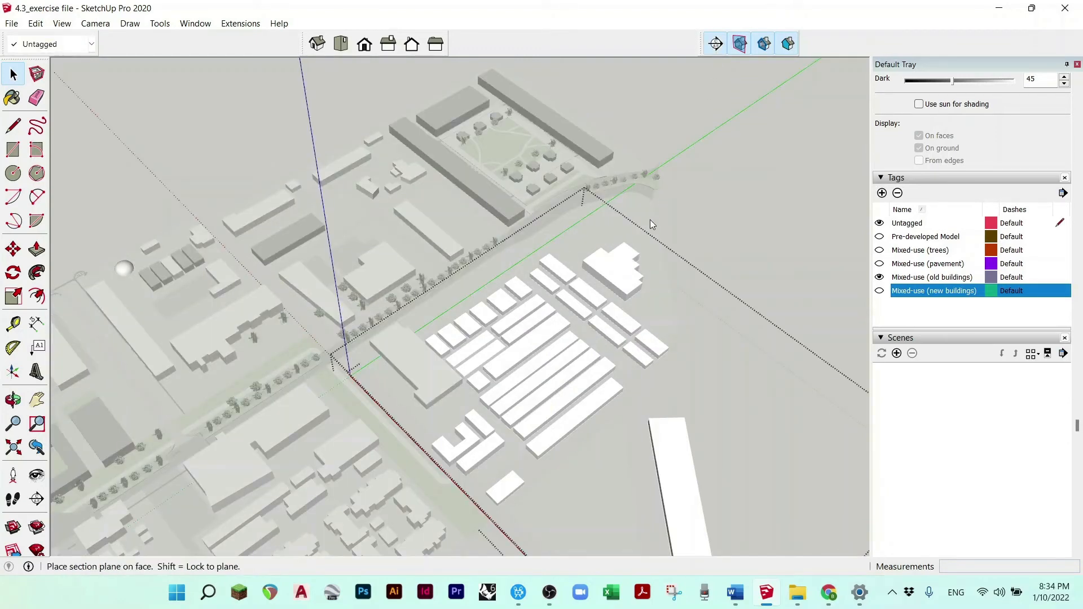
click(650, 220)
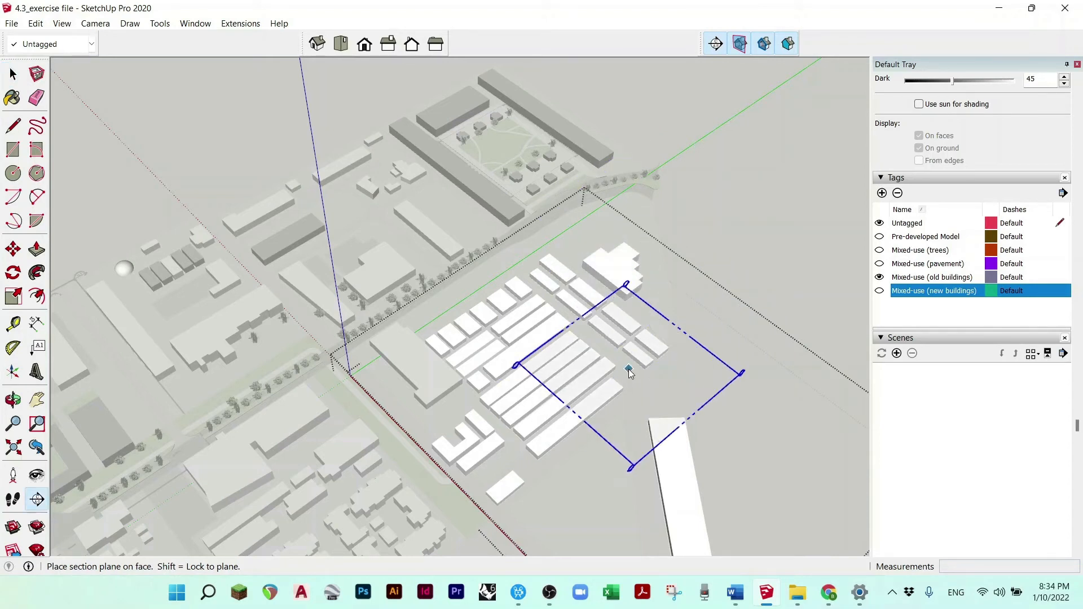
click(628, 369)
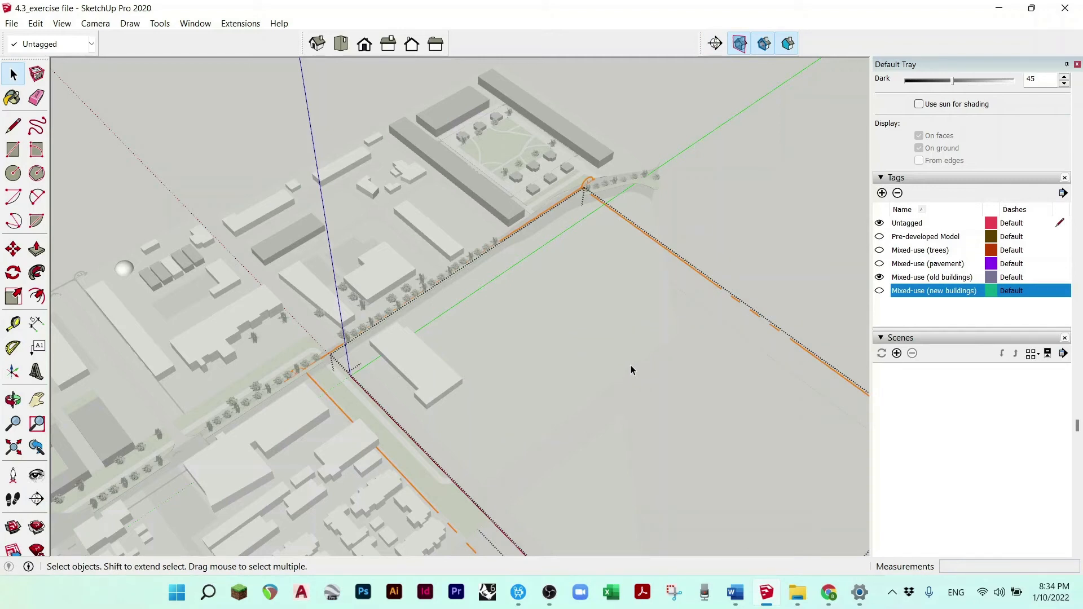
Deactivate the section cut inside the old buildings group and hide the Mixed-use (old buildings) tag.
click(634, 226)
double_click(634, 226)
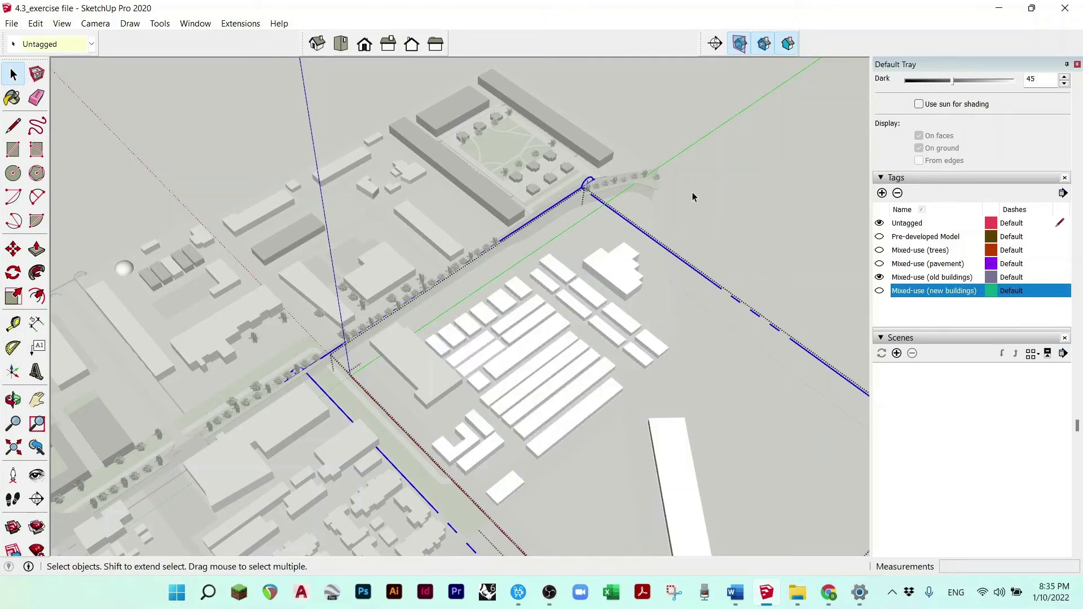
click(880, 278)
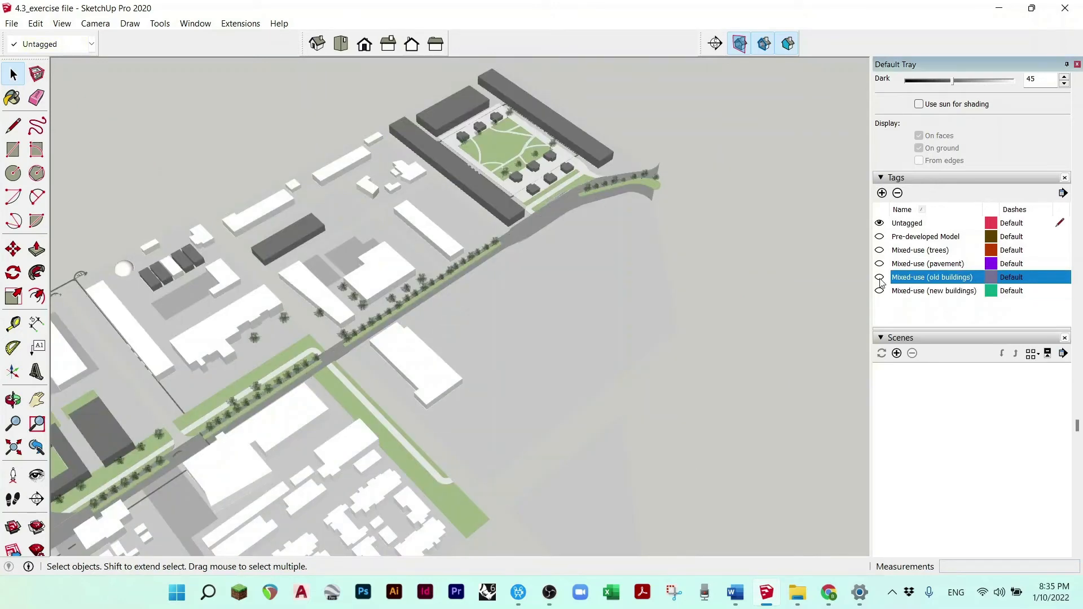
Show the Mixed-use (new buildings) tag and place a horizontal section plane inside its group that cuts the buildings away.
click(879, 291)
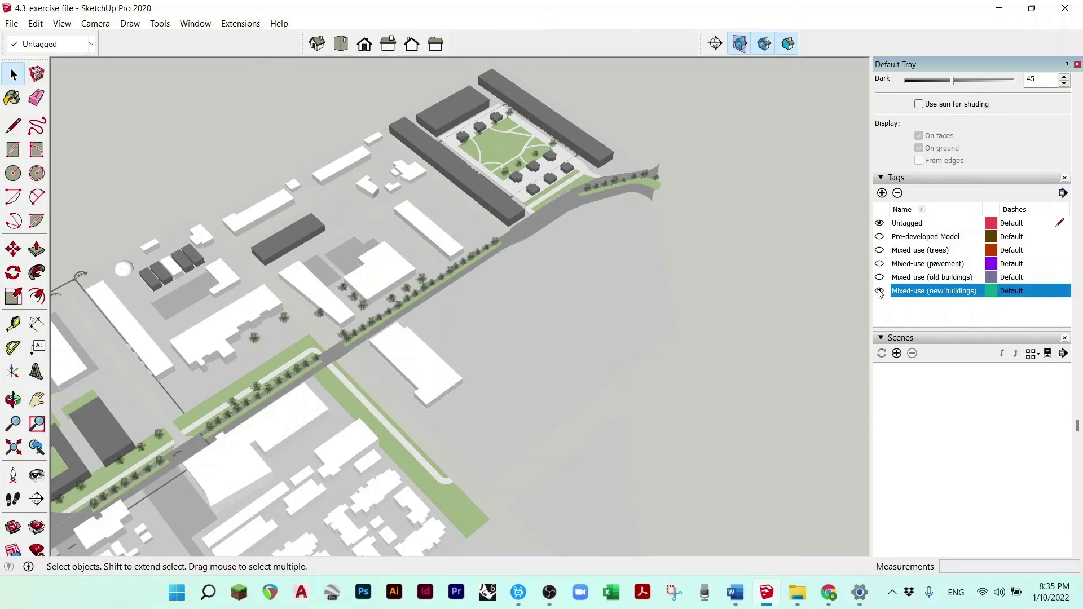
click(600, 225)
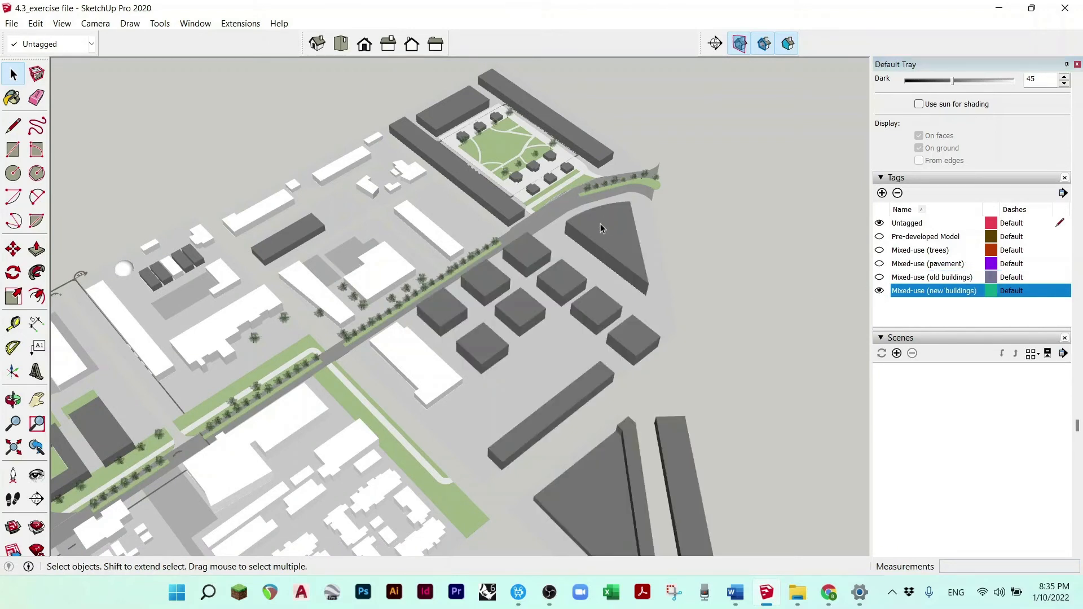
click(600, 224)
double_click(601, 223)
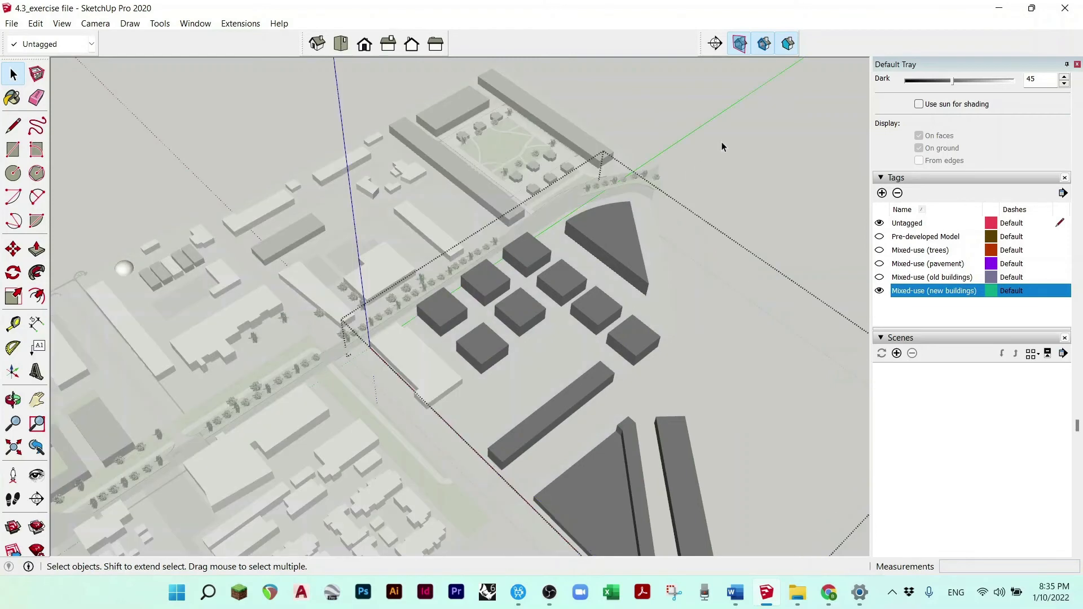
click(715, 43)
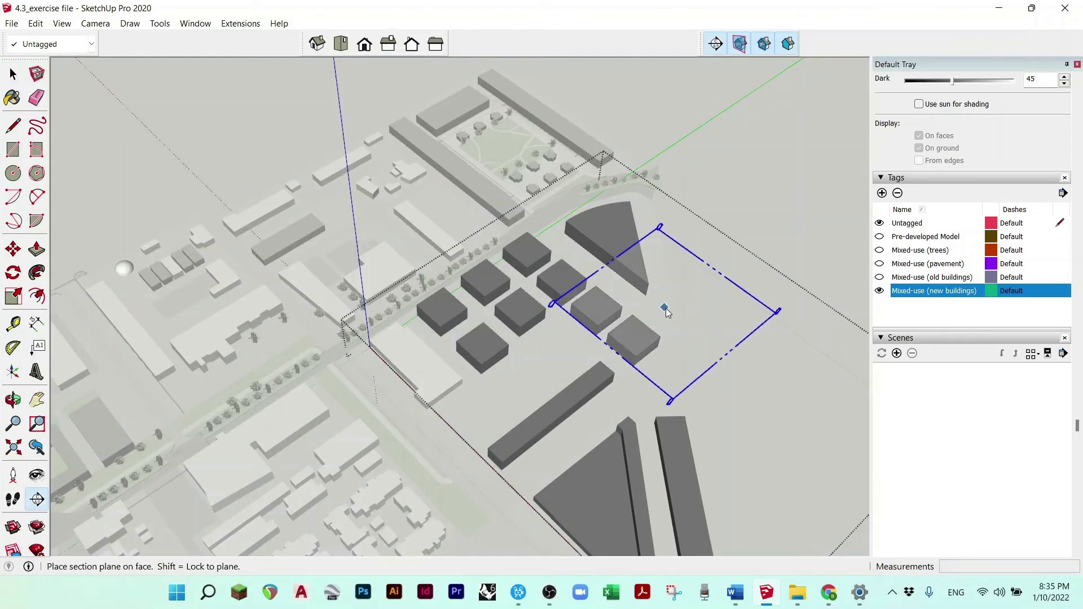
click(668, 309)
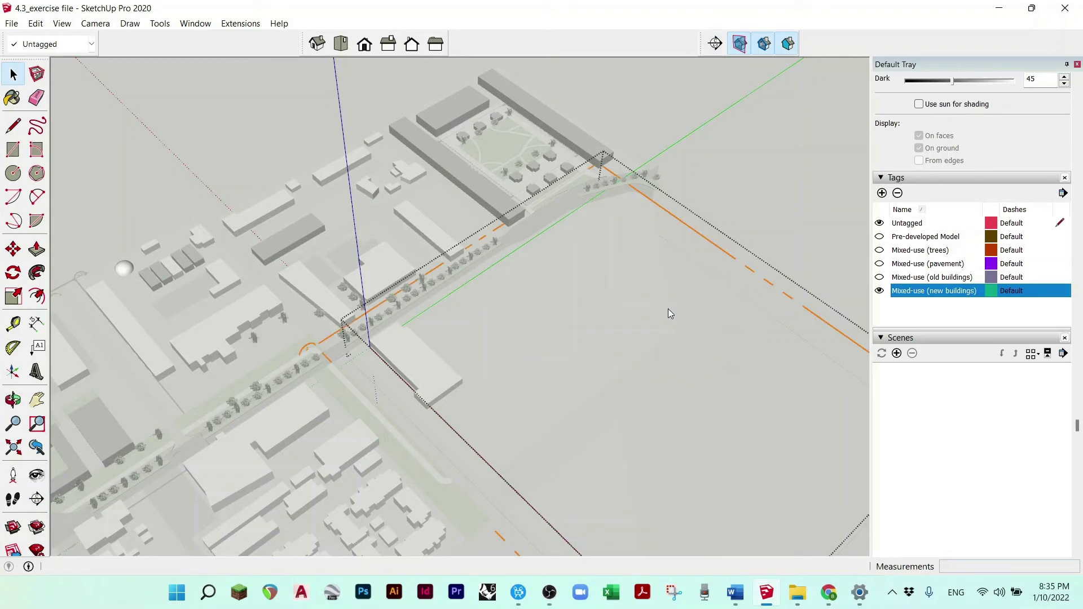
click(727, 317)
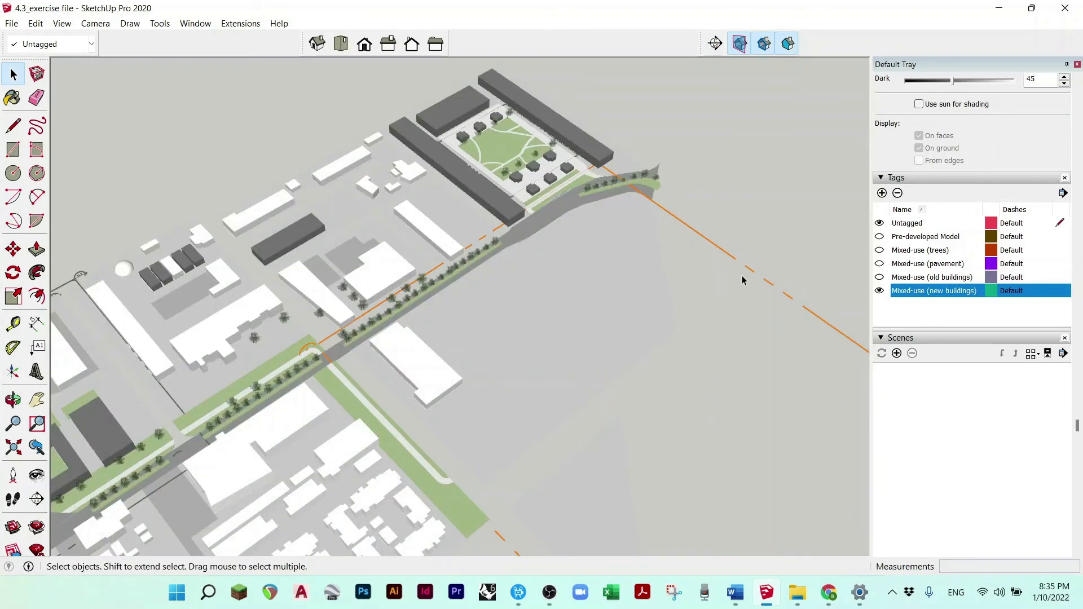
Show the Mixed-use (pavement) tag and open the pavement group for editing.
click(879, 264)
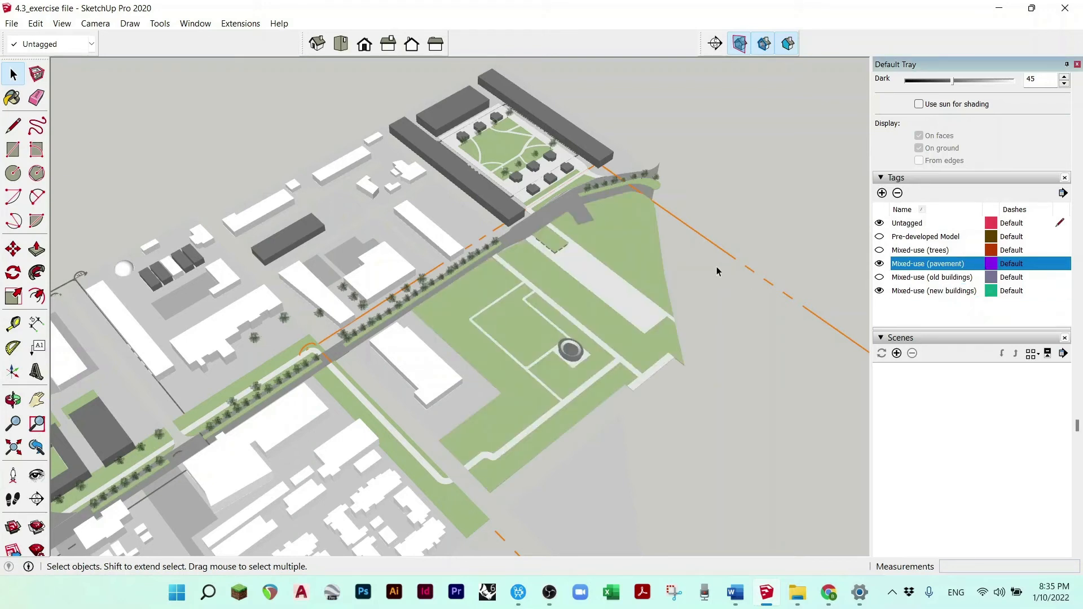
click(615, 288)
click(655, 356)
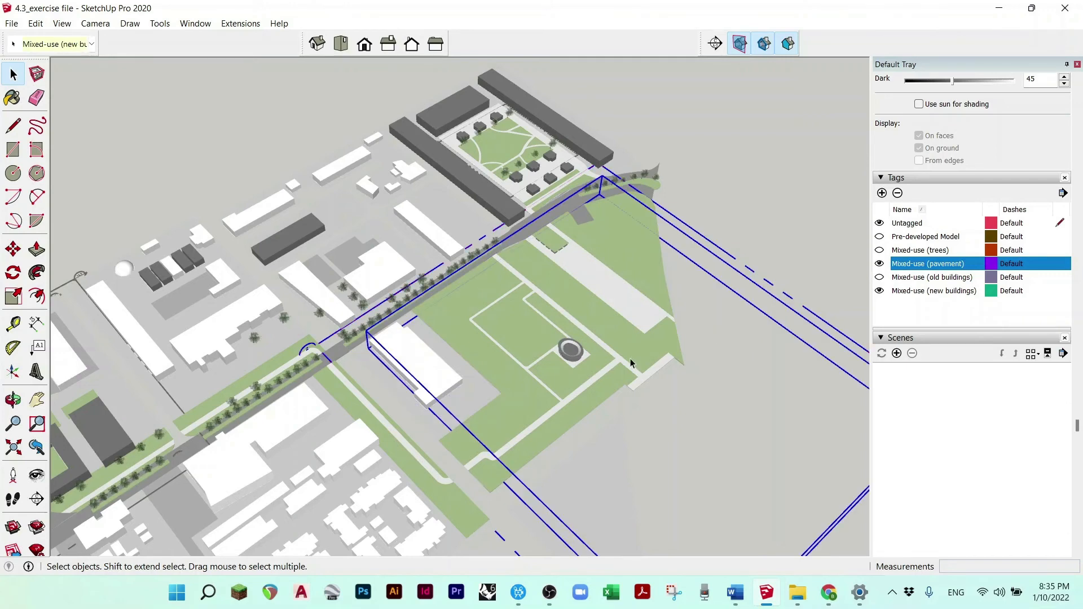
click(625, 251)
click(572, 346)
double_click(571, 350)
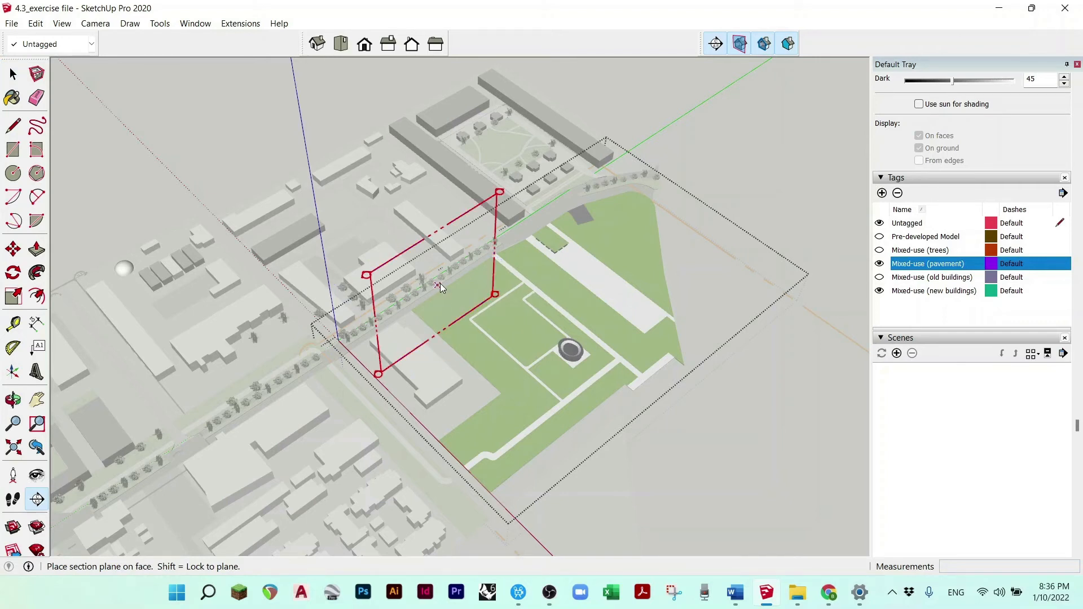
key(shift)
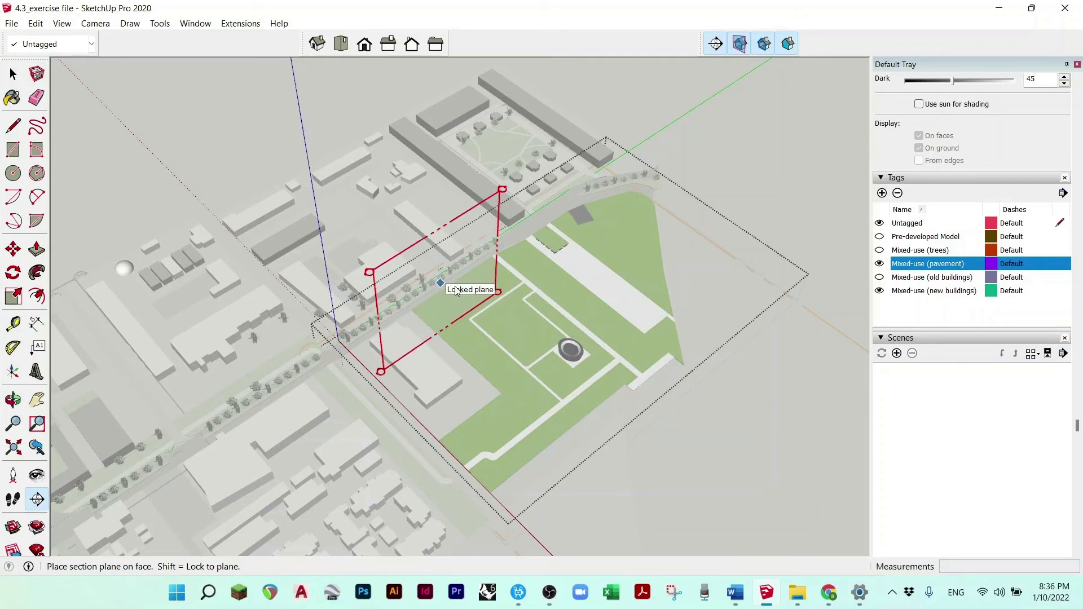
click(455, 283)
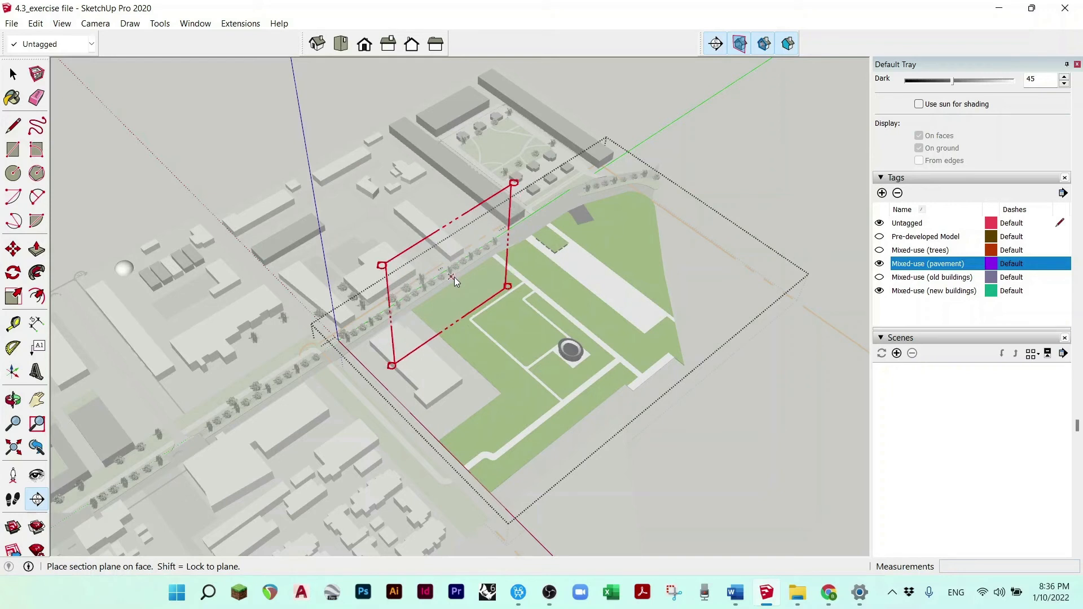
key(shift)
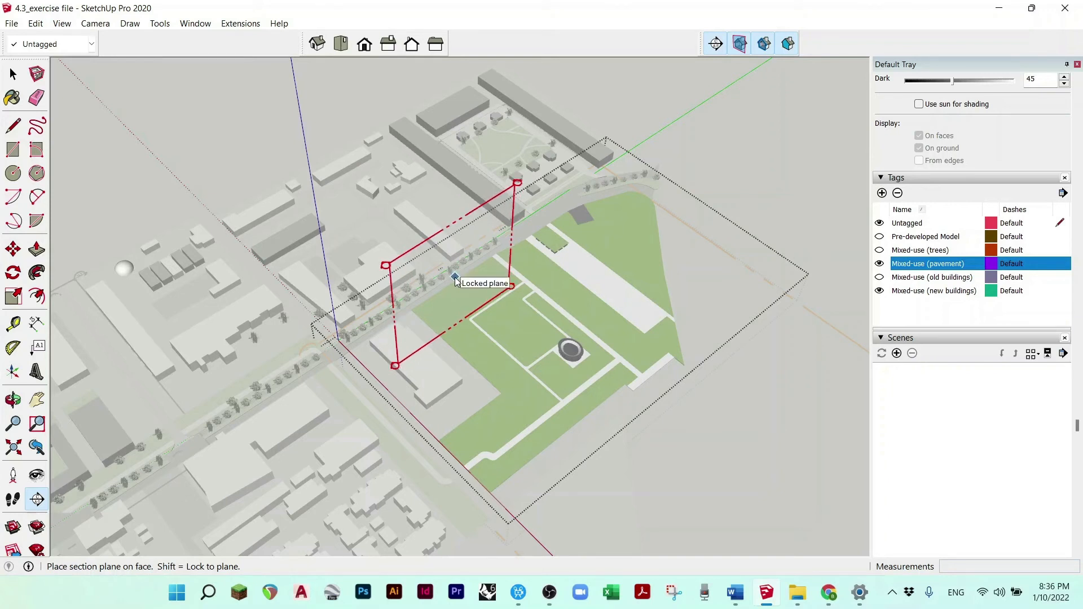
key(space)
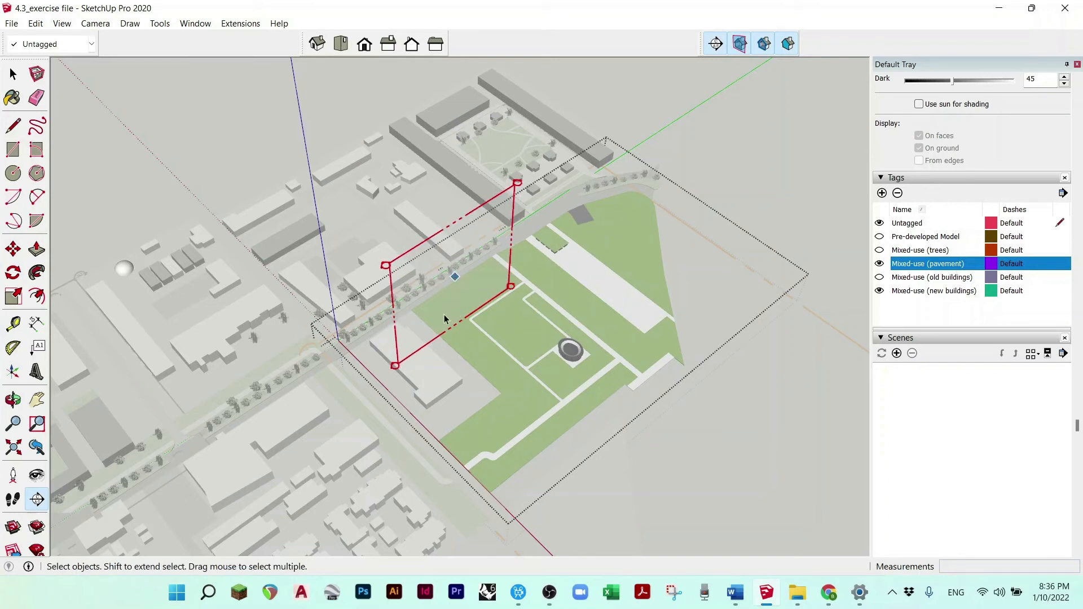
middle_drag(549, 300, 779, 259)
click(715, 43)
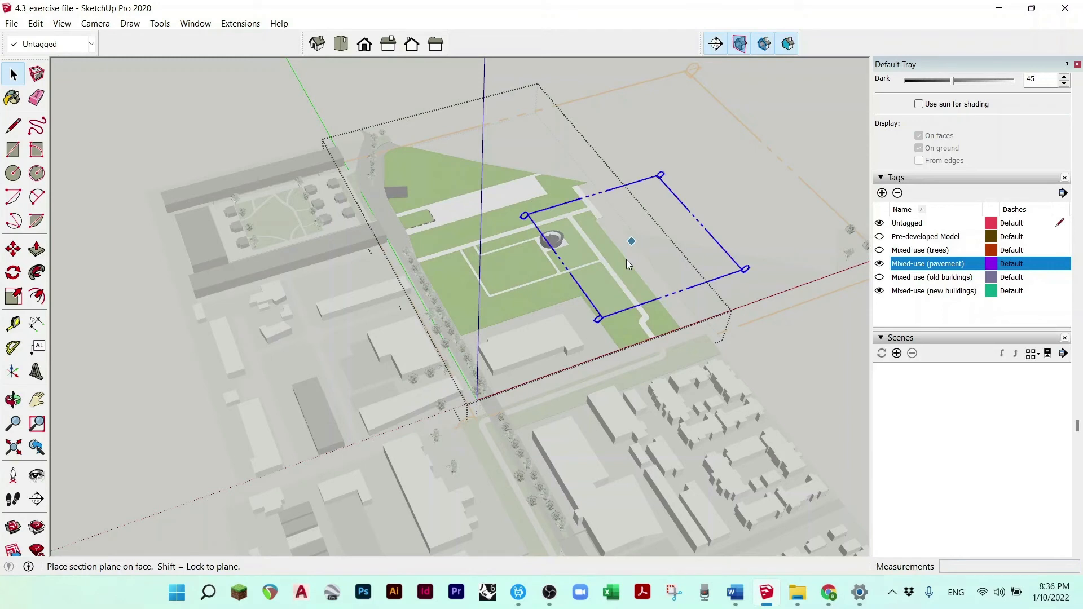
key(Right)
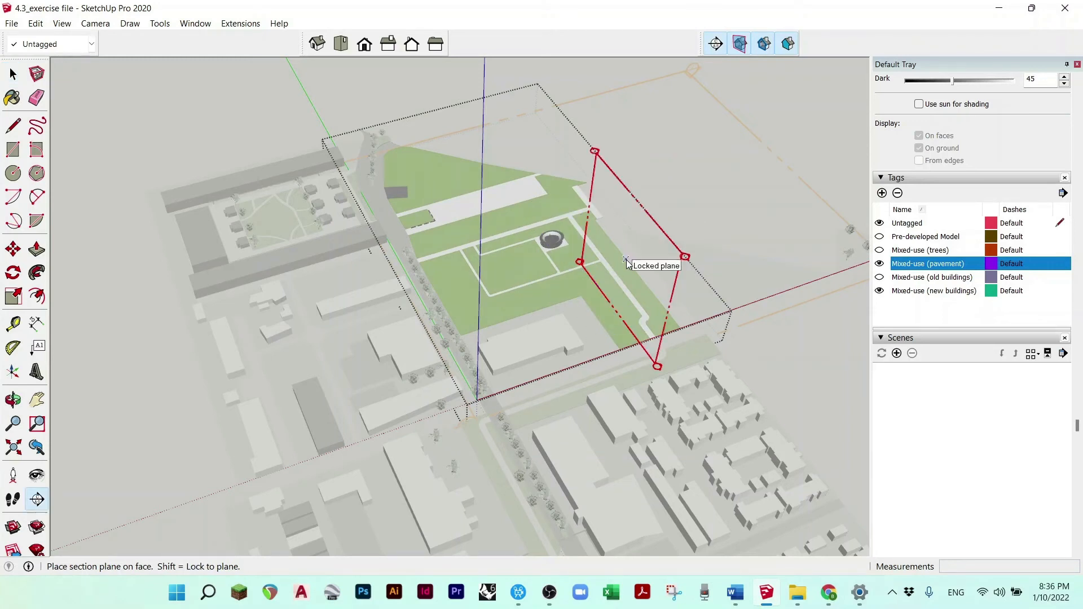
key(space)
middle_drag(678, 190, 463, 244)
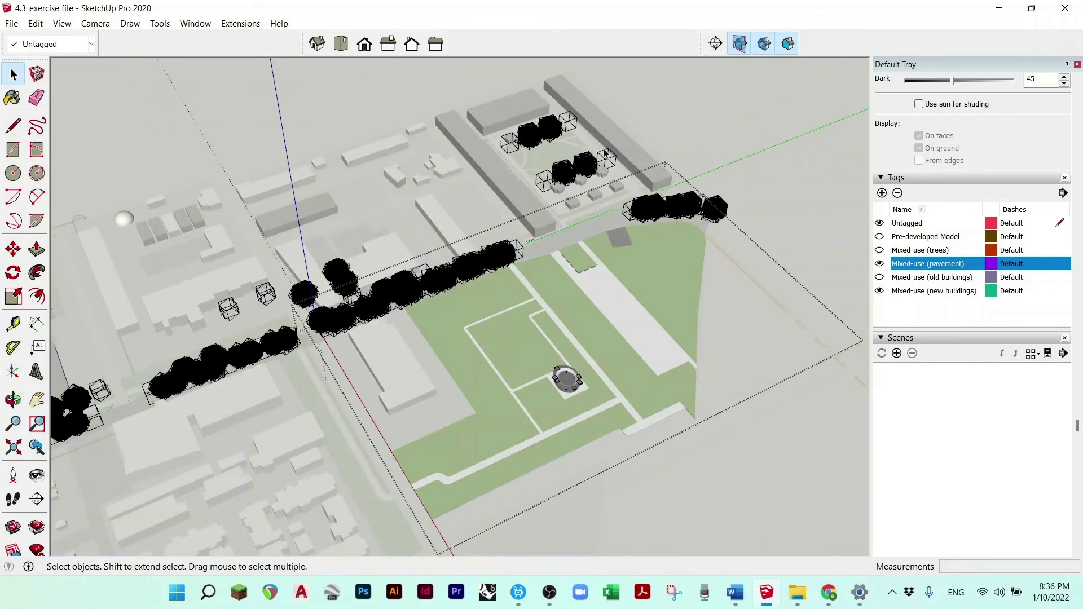
Place a vertical section plane inside the pavement group along the tree-lined road so that it cuts all the pavement away.
click(715, 45)
click(556, 255)
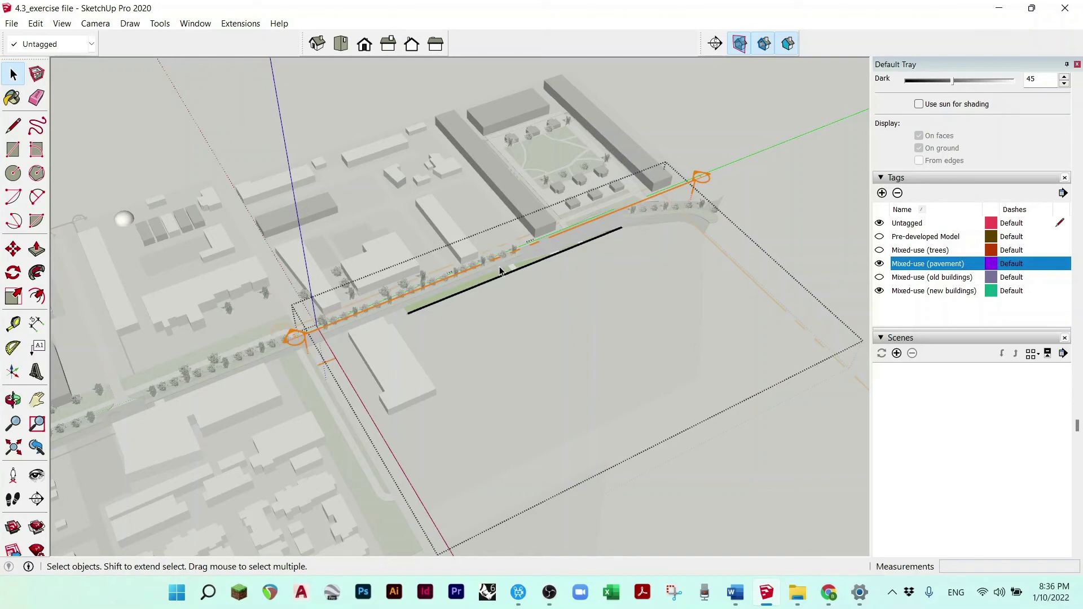
key(ctrl+z)
click(714, 44)
click(496, 265)
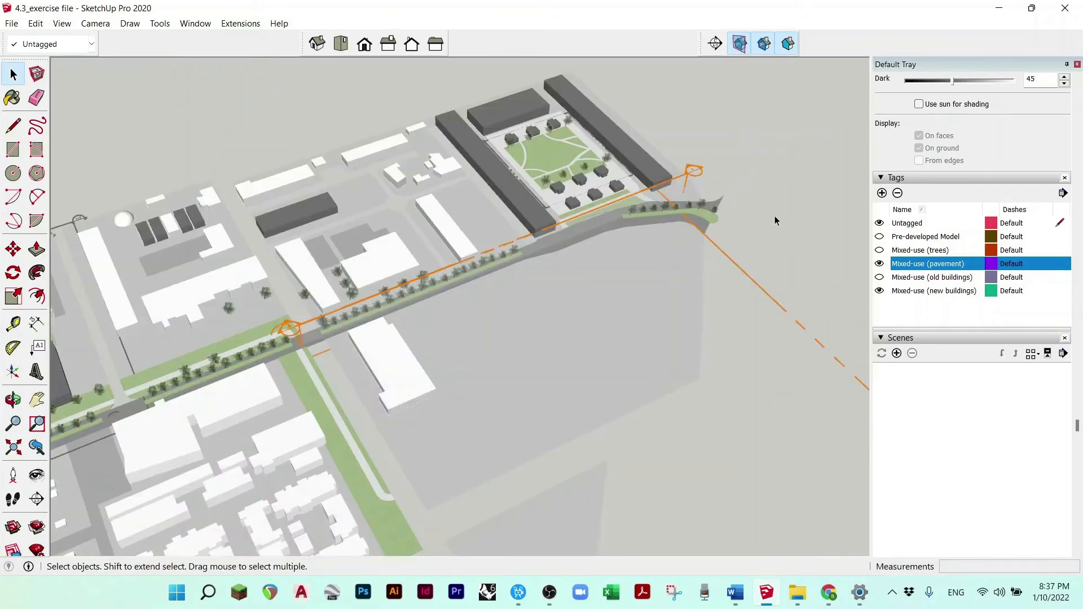
Show the Mixed-use (trees) tag and place a horizontal section plane inside its group that cuts the trees away.
click(879, 250)
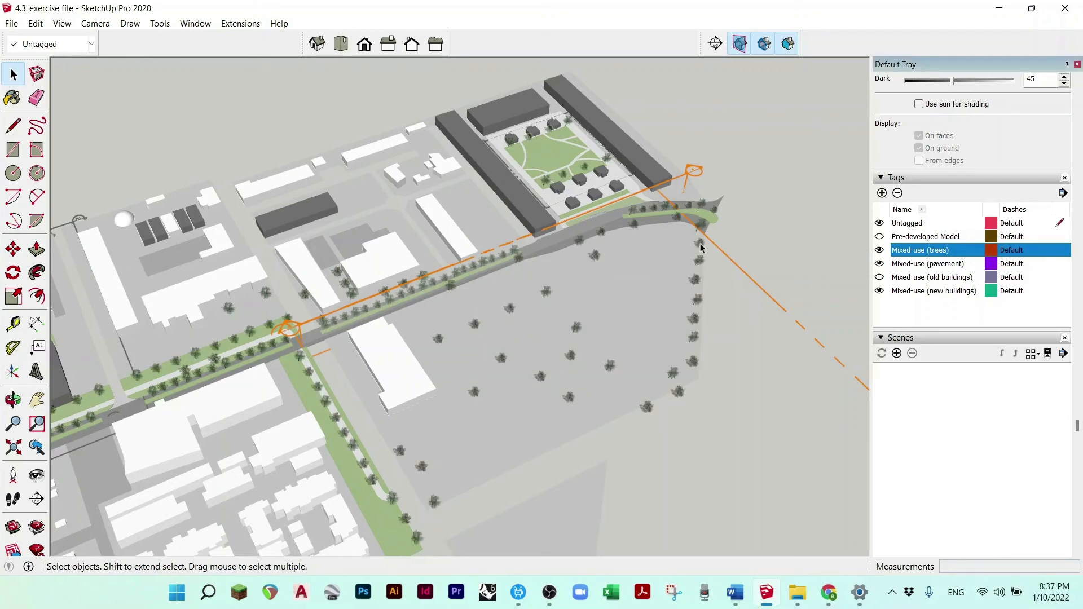
click(701, 247)
double_click(700, 246)
click(715, 44)
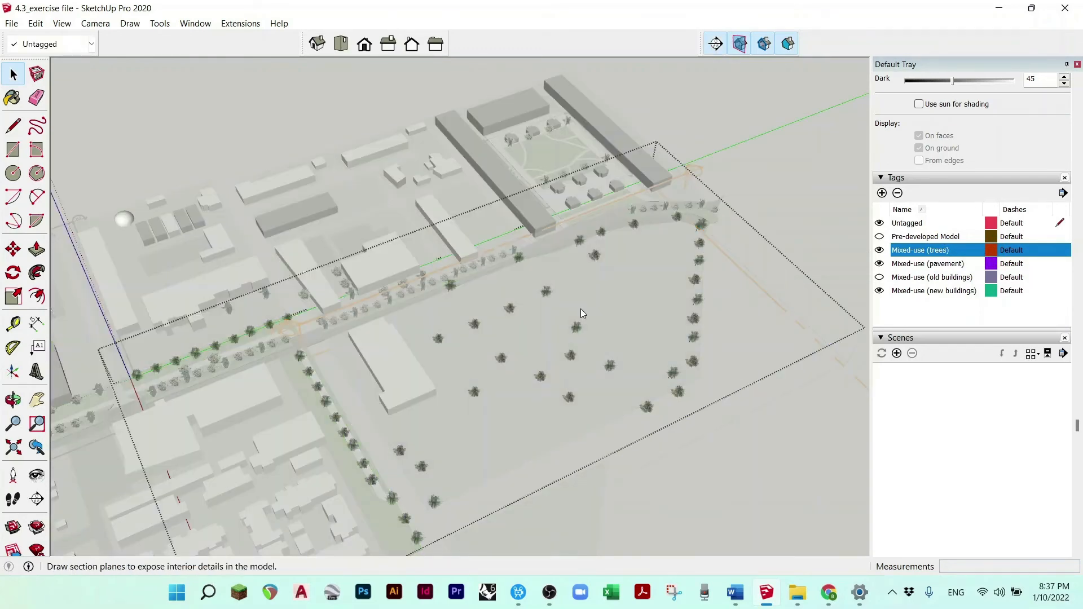
click(632, 299)
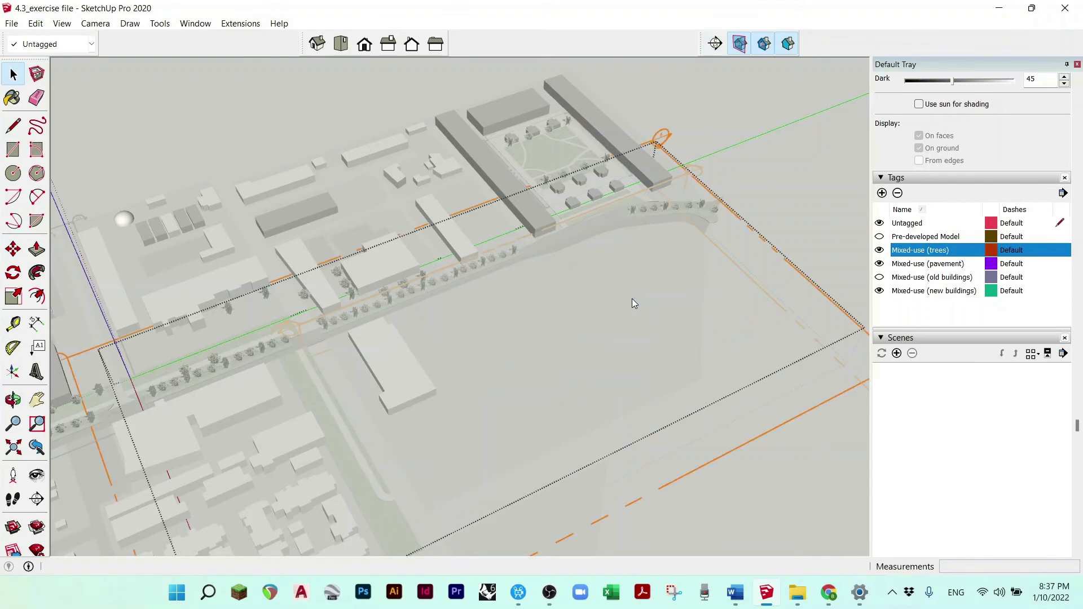
key(Escape)
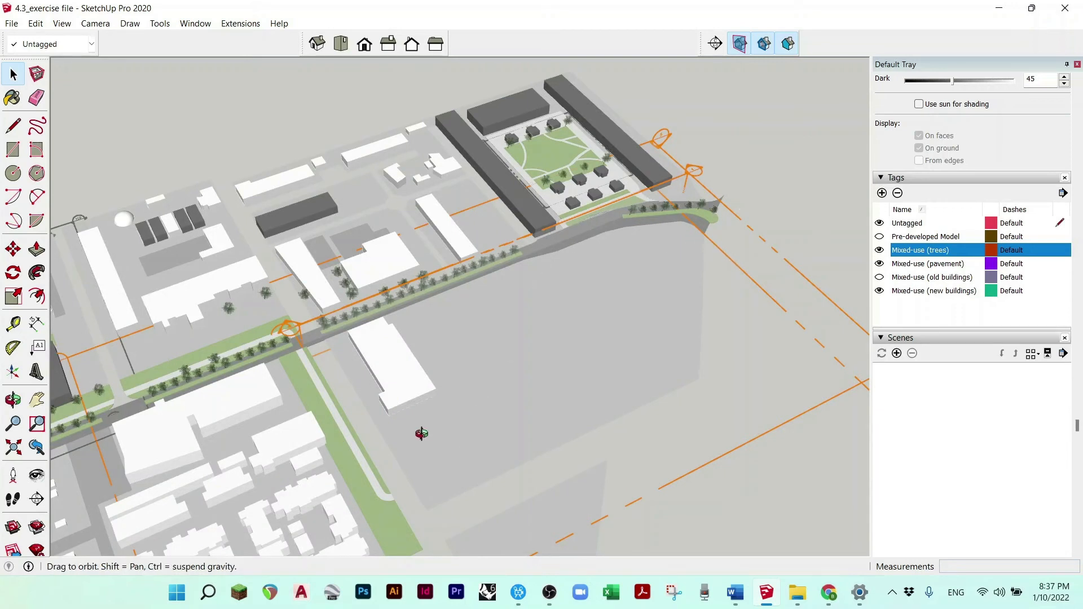
Show the Mixed-use (old buildings) tag, hide the section planes and add a first scene of the site with its old buildings.
middle_drag(563, 388, 586, 363)
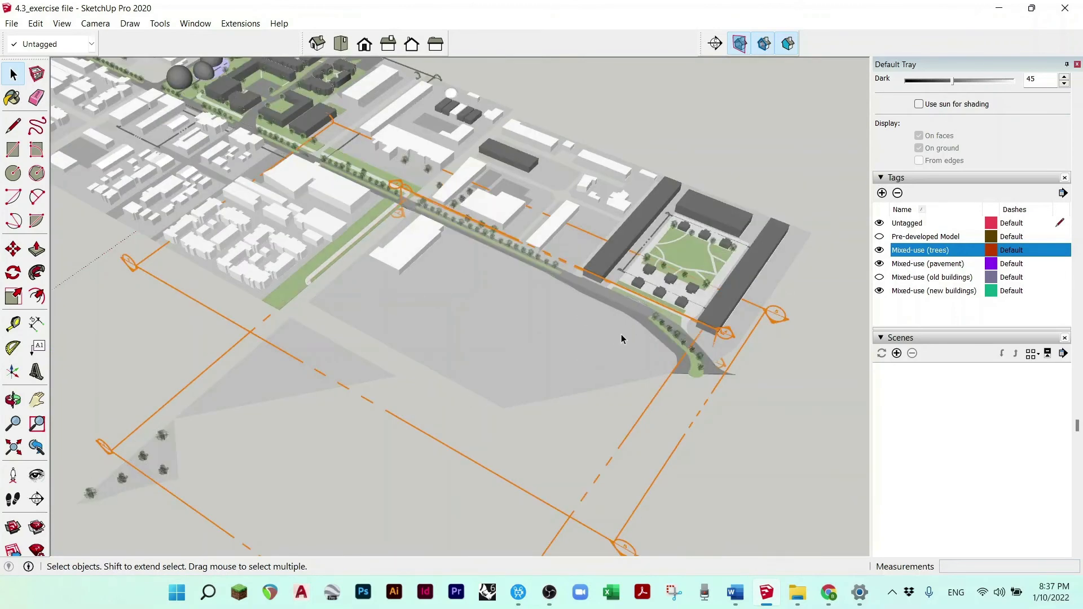
click(880, 277)
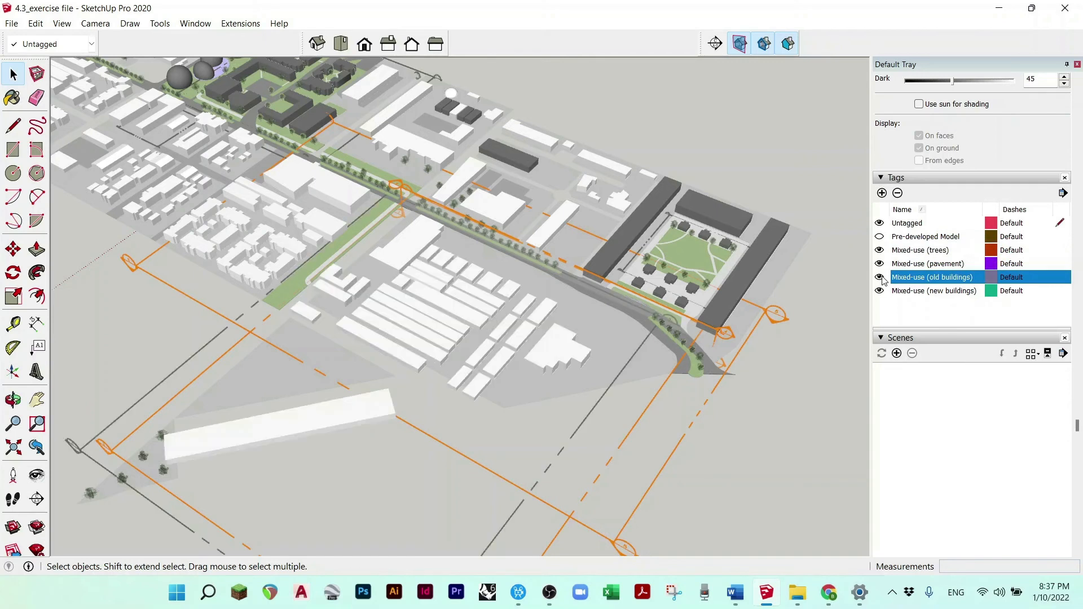
click(741, 43)
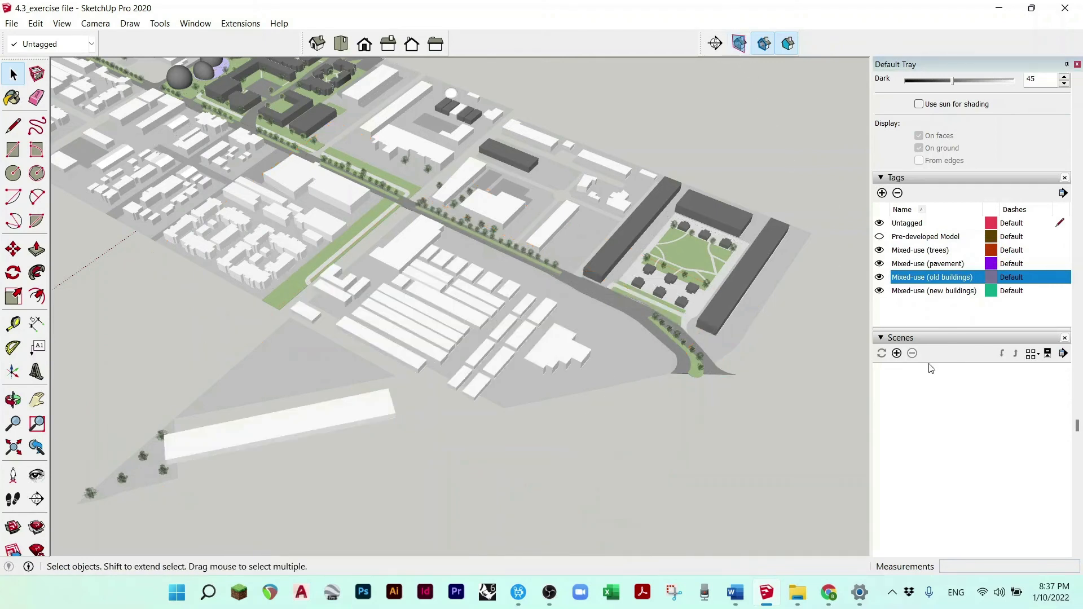
click(897, 353)
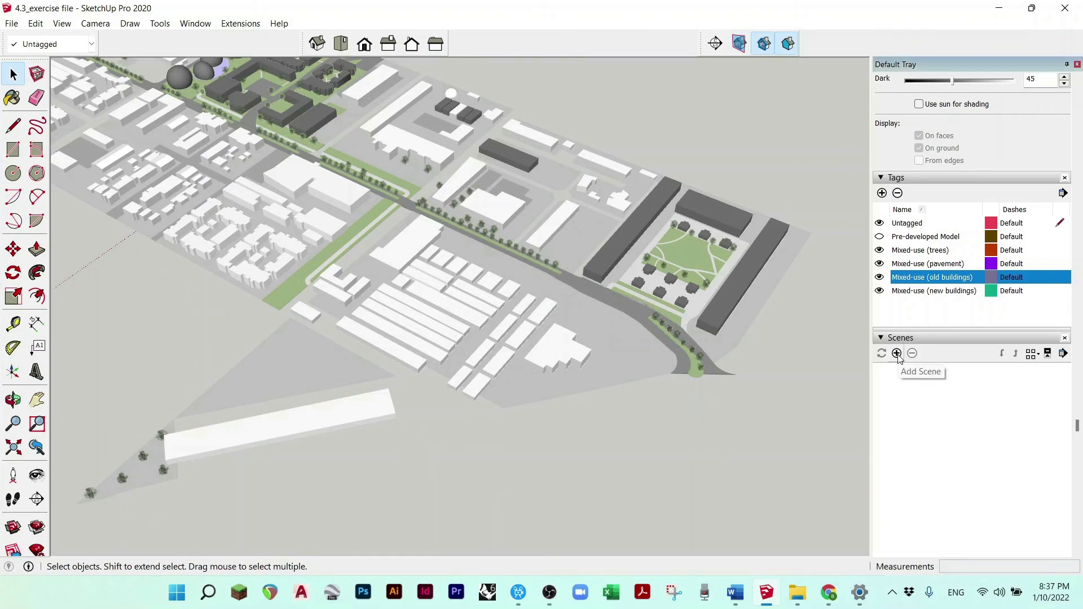
Activate the section cut inside the old buildings group, hide the section planes and add a second scene.
scroll(967, 279, up, 3)
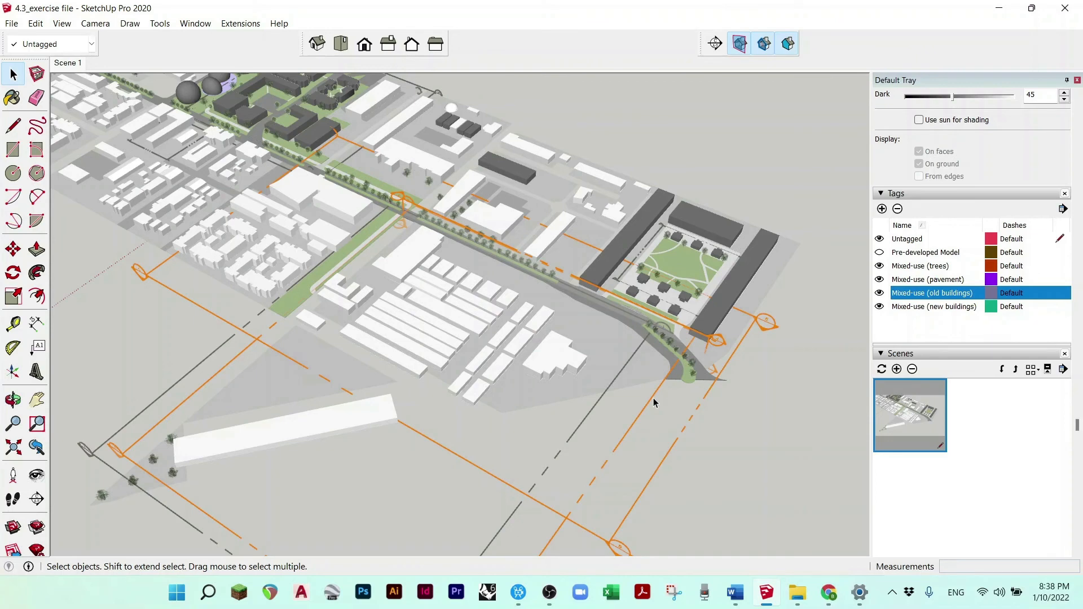
double_click(608, 390)
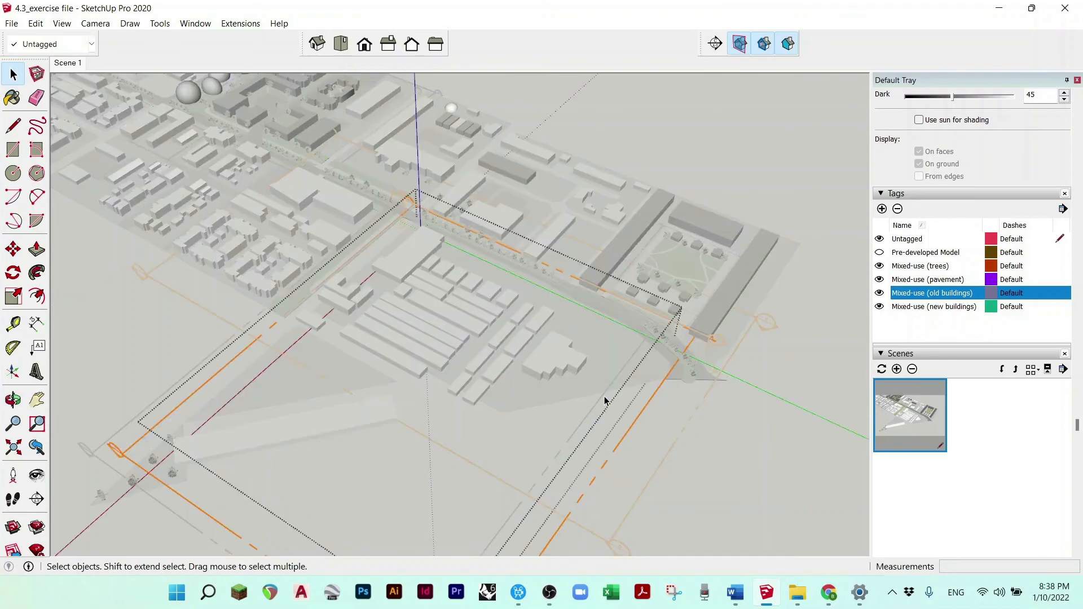
double_click(603, 396)
double_click(602, 397)
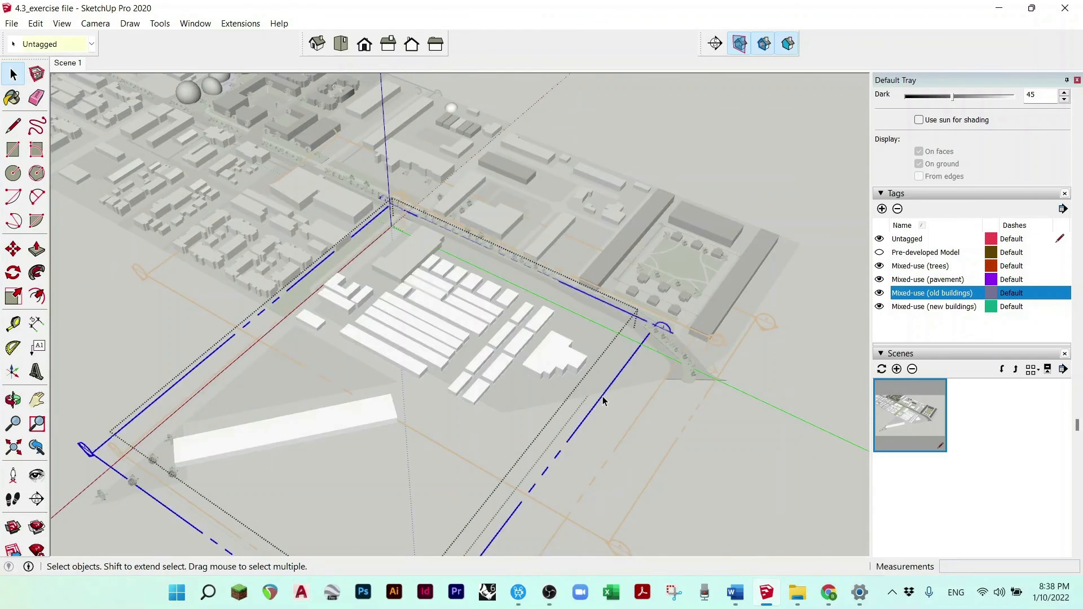
click(714, 332)
click(739, 43)
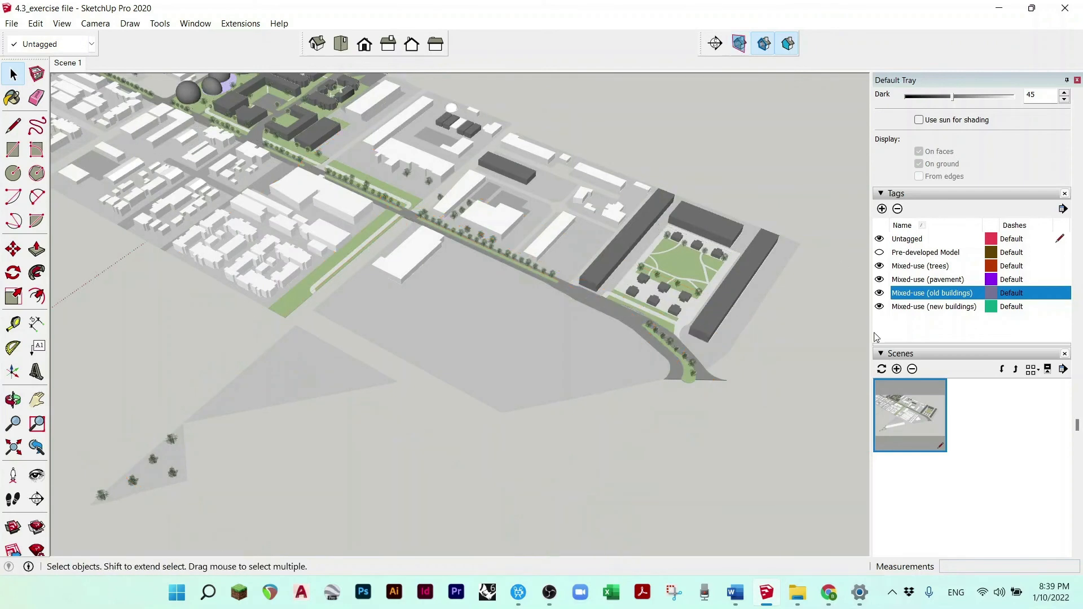
click(896, 369)
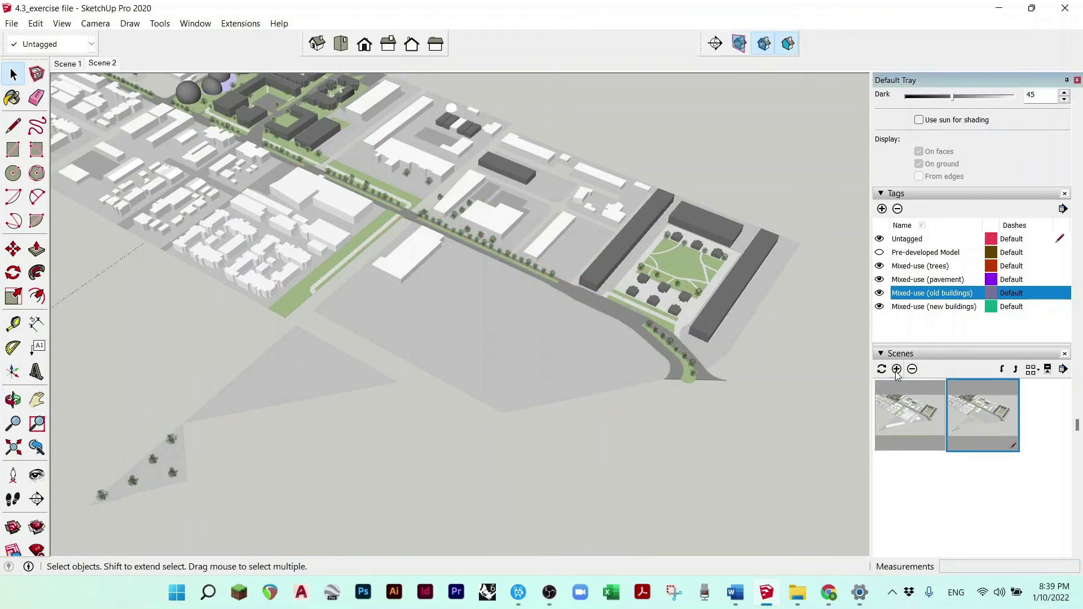
Deactivate the section cut inside the new buildings group to reveal them, hide the section planes and add a third scene.
click(739, 44)
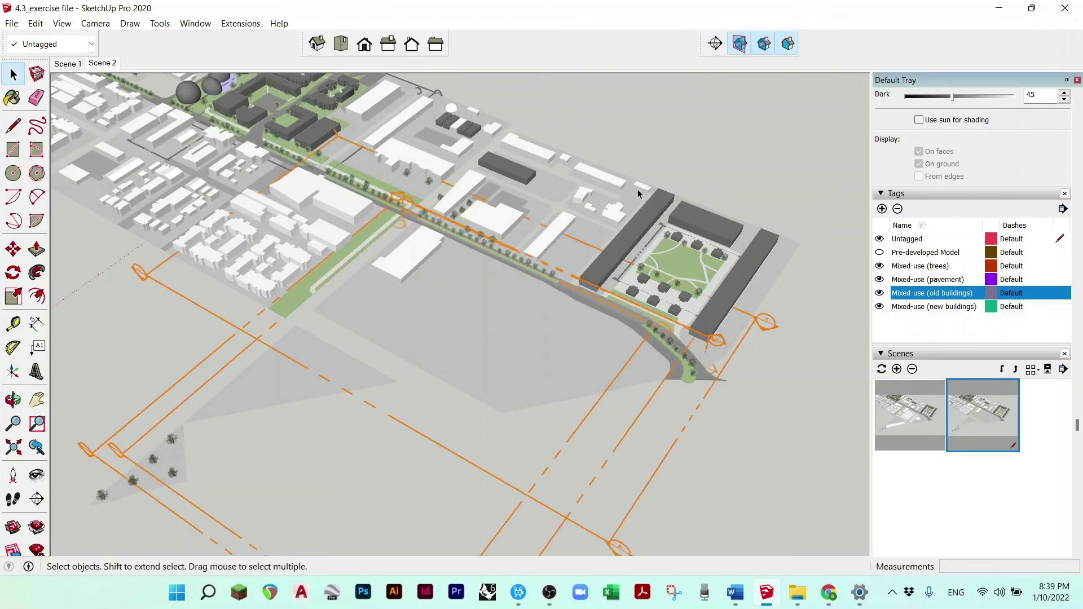
click(637, 424)
double_click(638, 423)
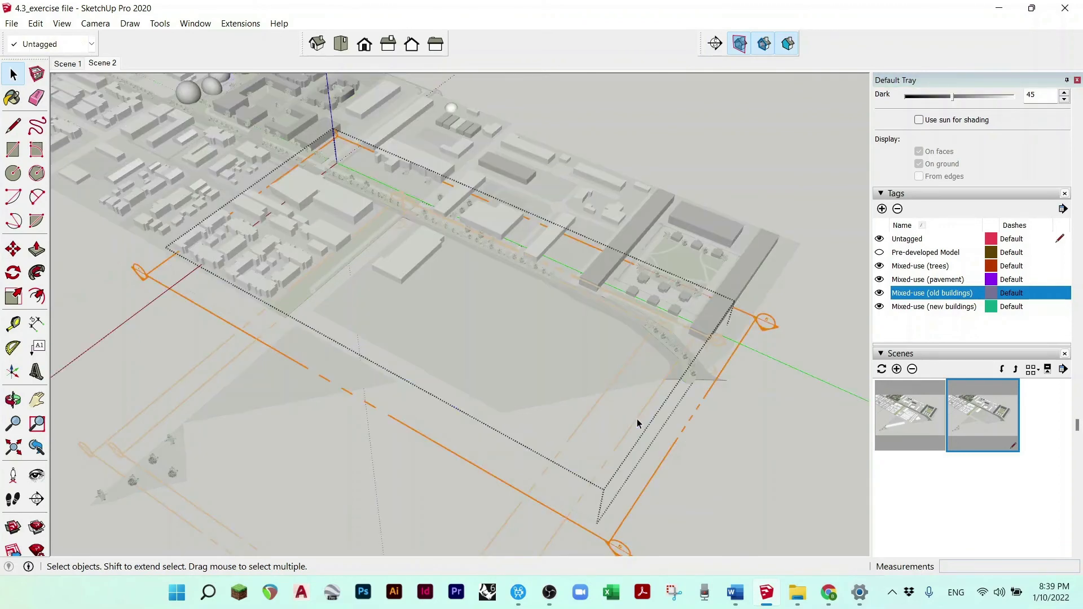
click(637, 423)
double_click(638, 423)
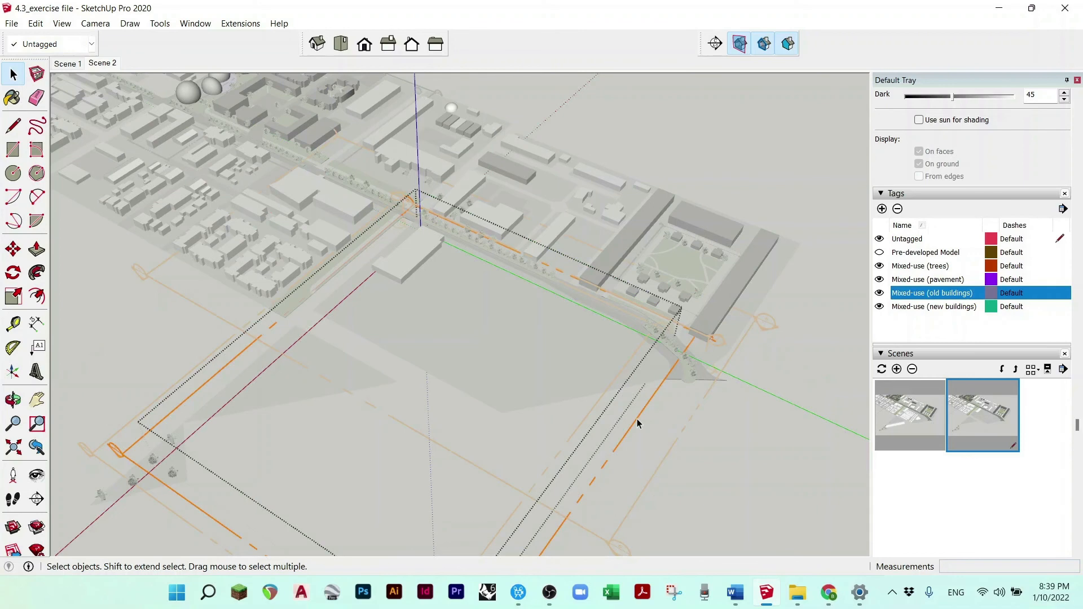
double_click(638, 420)
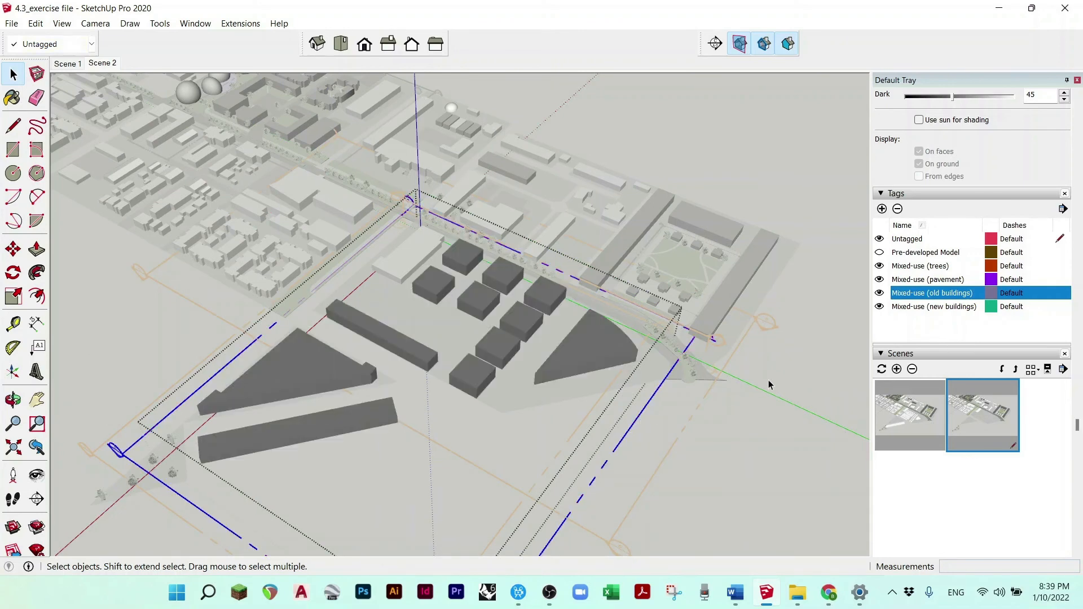
double_click(769, 381)
click(739, 43)
click(897, 369)
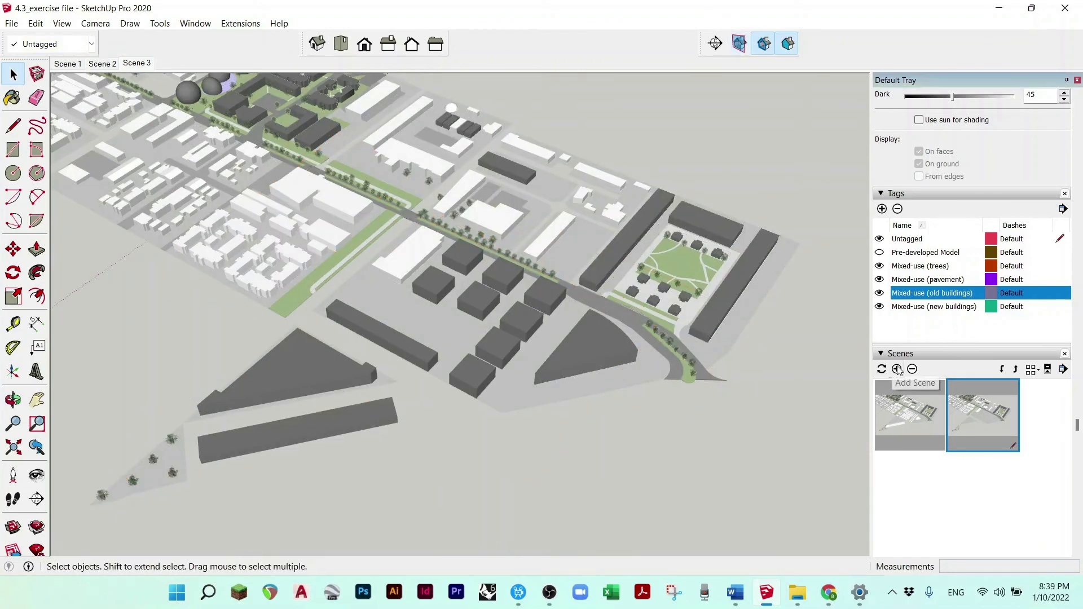
Deactivate the section cut inside the pavement group to reveal the pavement and add a fourth scene with the section planes hidden.
click(741, 46)
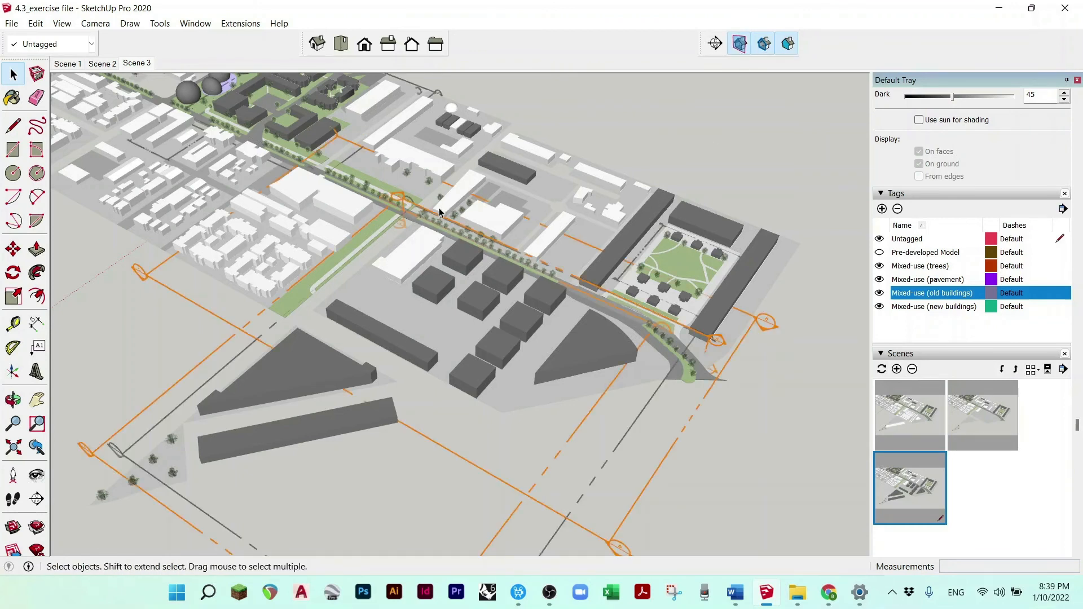
click(399, 196)
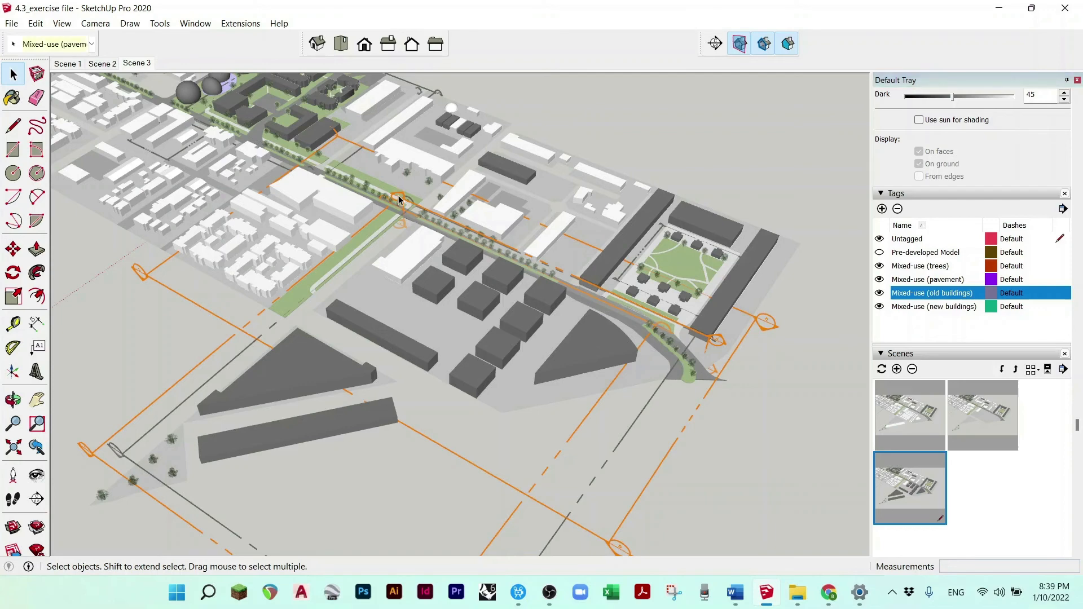
double_click(399, 200)
double_click(398, 199)
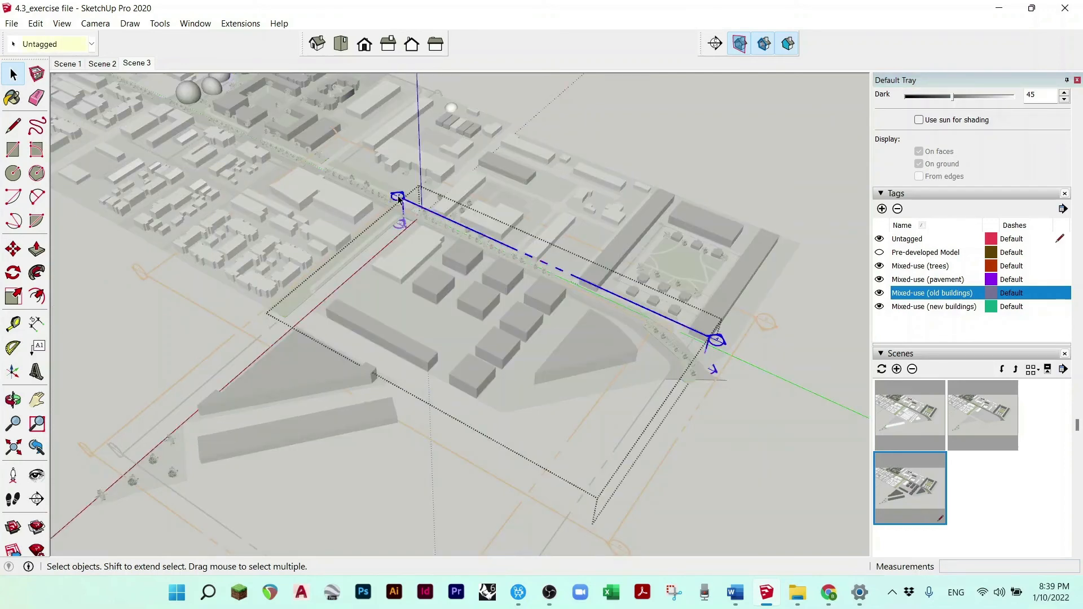
click(739, 43)
click(897, 369)
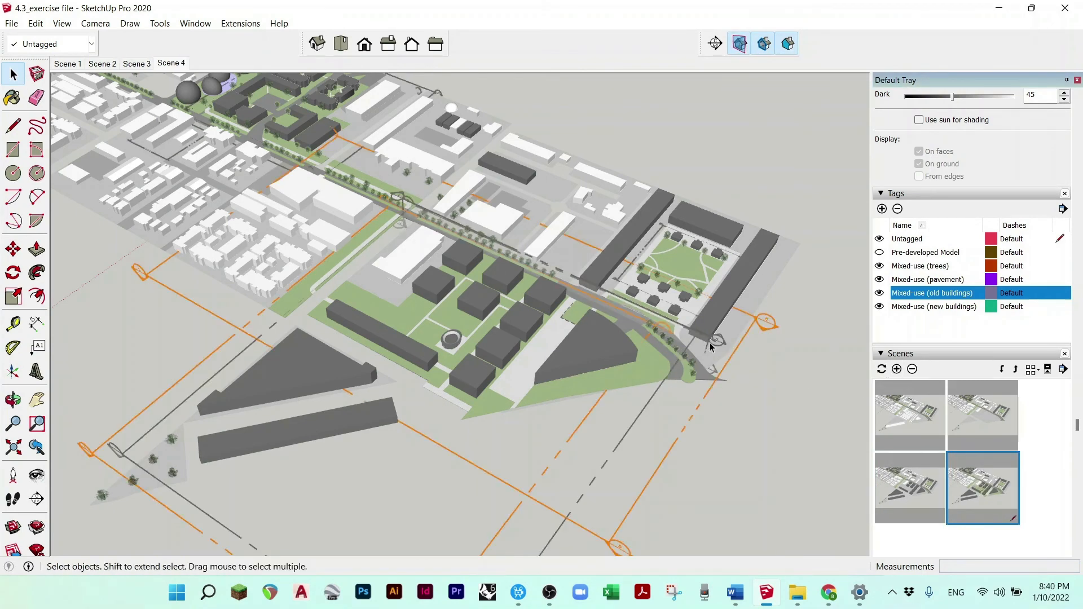
Deactivate the section cut inside the trees group to reveal the trees, hide the section planes and add a fifth and a sixth scene.
click(740, 343)
click(740, 345)
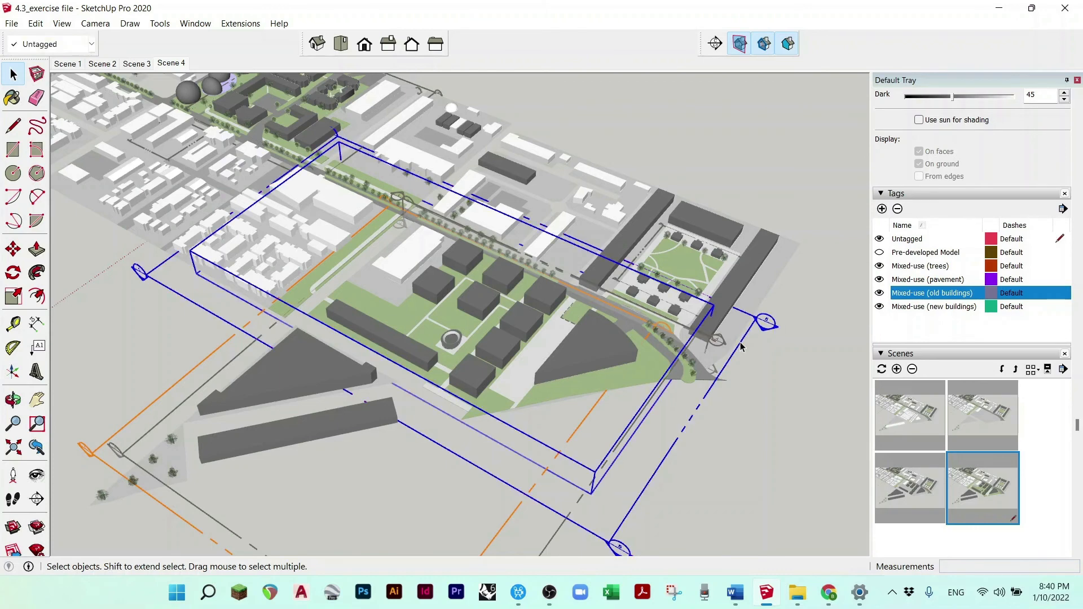
double_click(741, 343)
double_click(741, 342)
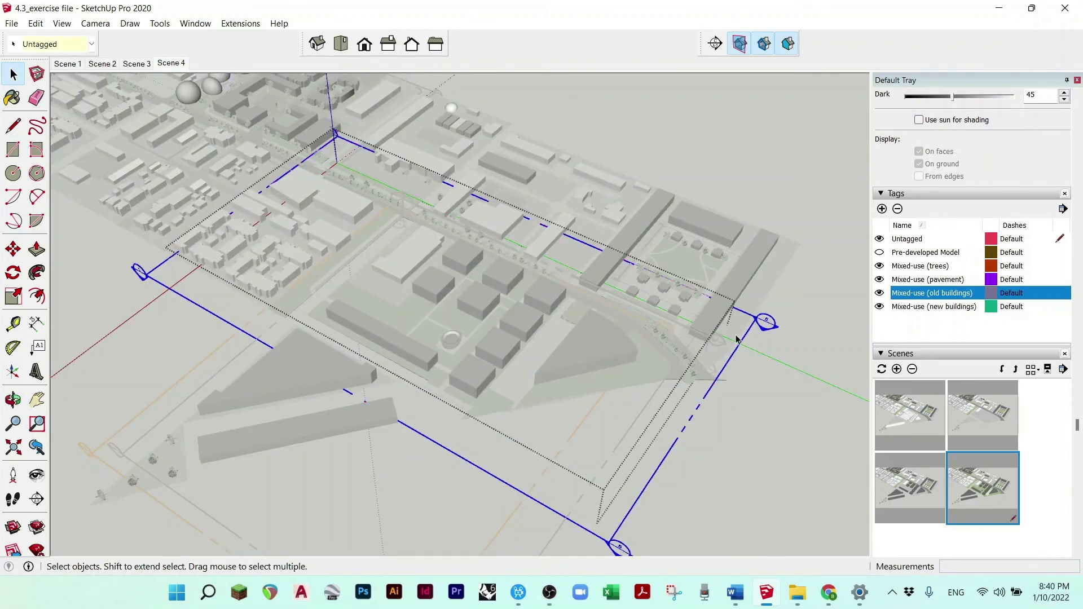
click(756, 175)
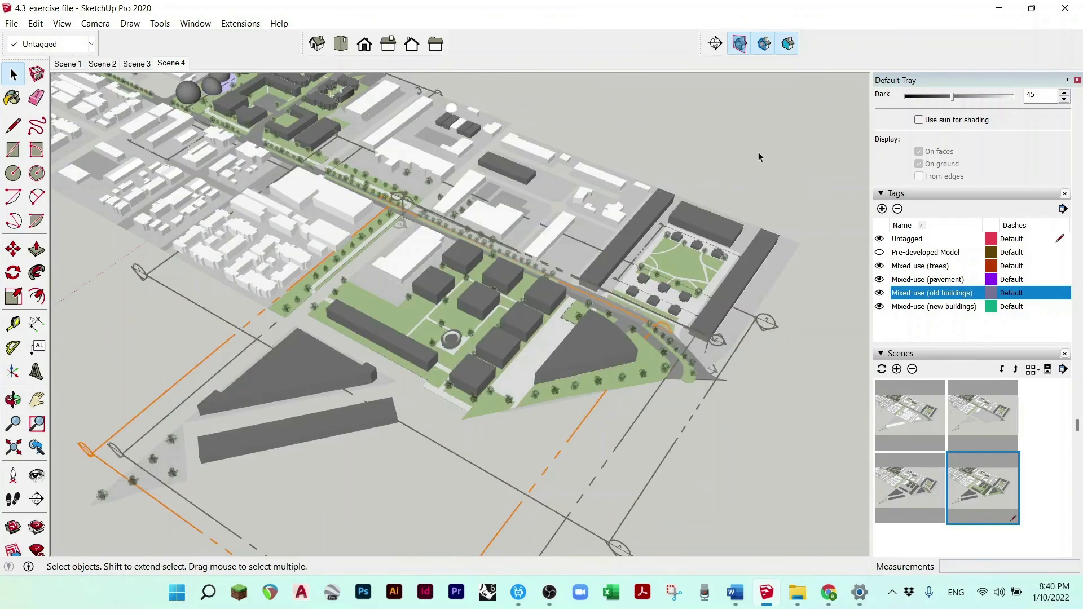
click(739, 43)
click(897, 369)
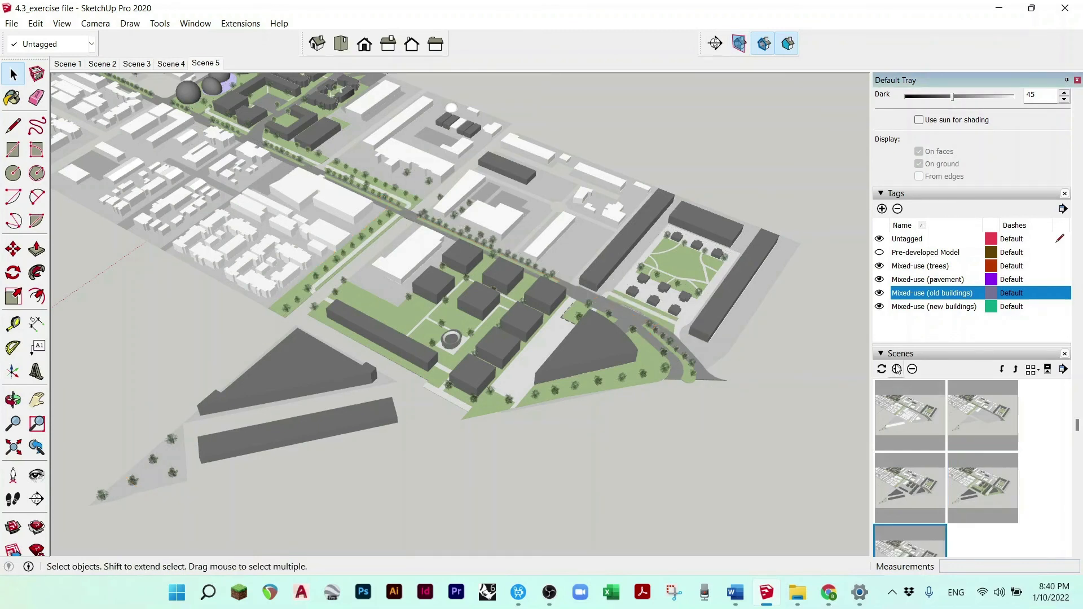
click(897, 370)
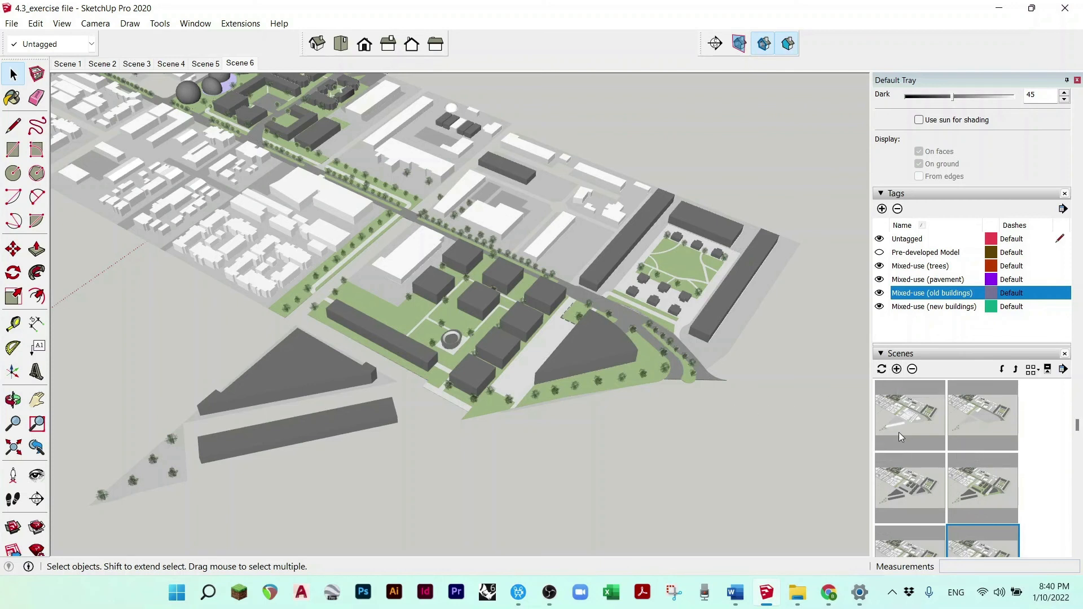
scroll(898, 432, down, 1)
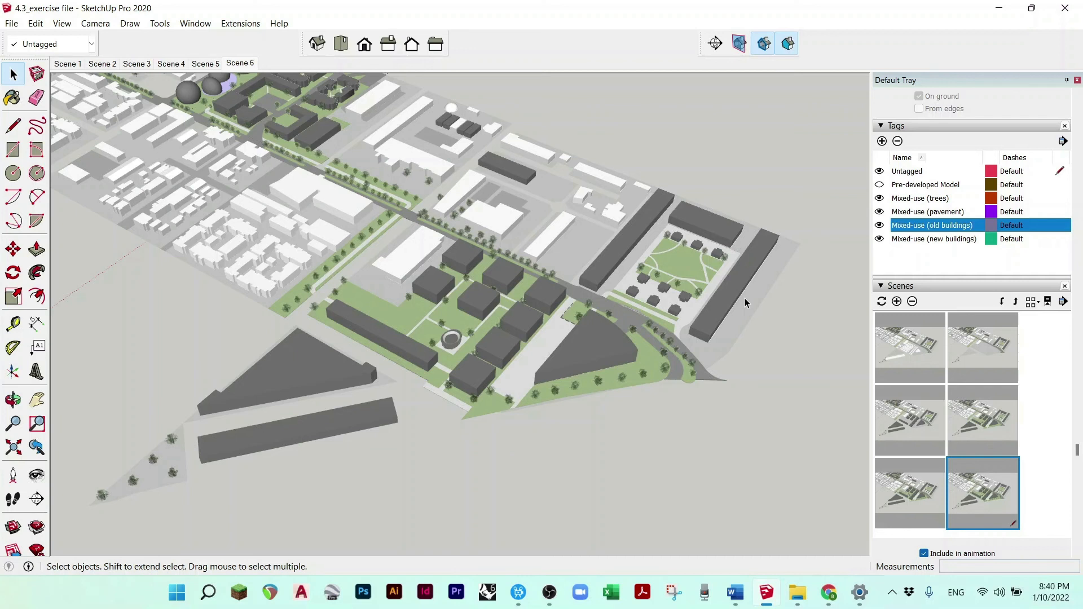
Check the scene transition and scene delay times in the model's animation settings.
click(62, 23)
mouse_move(115, 263)
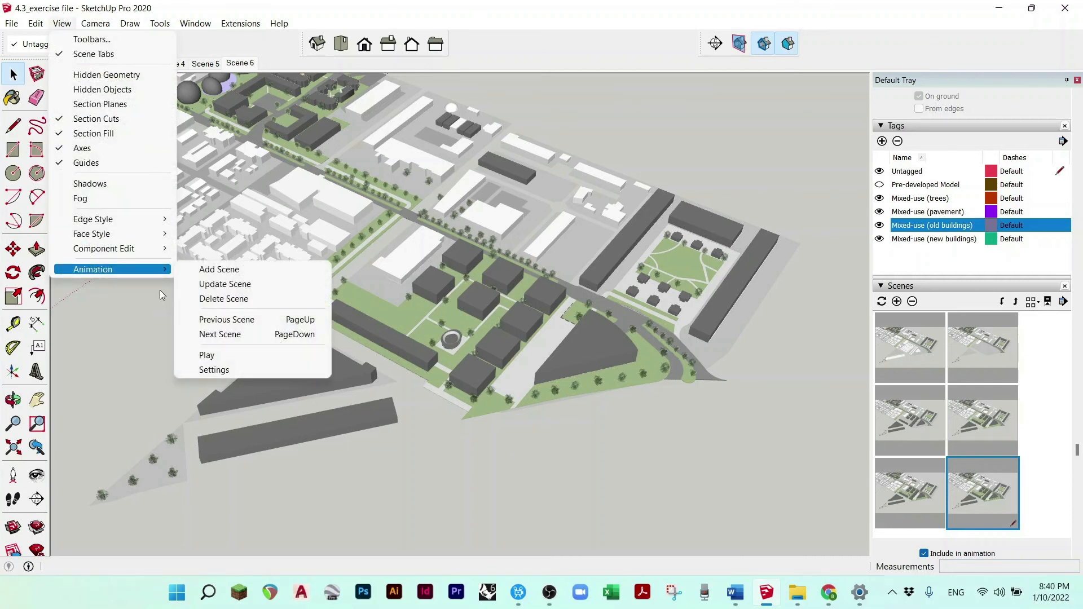
click(193, 364)
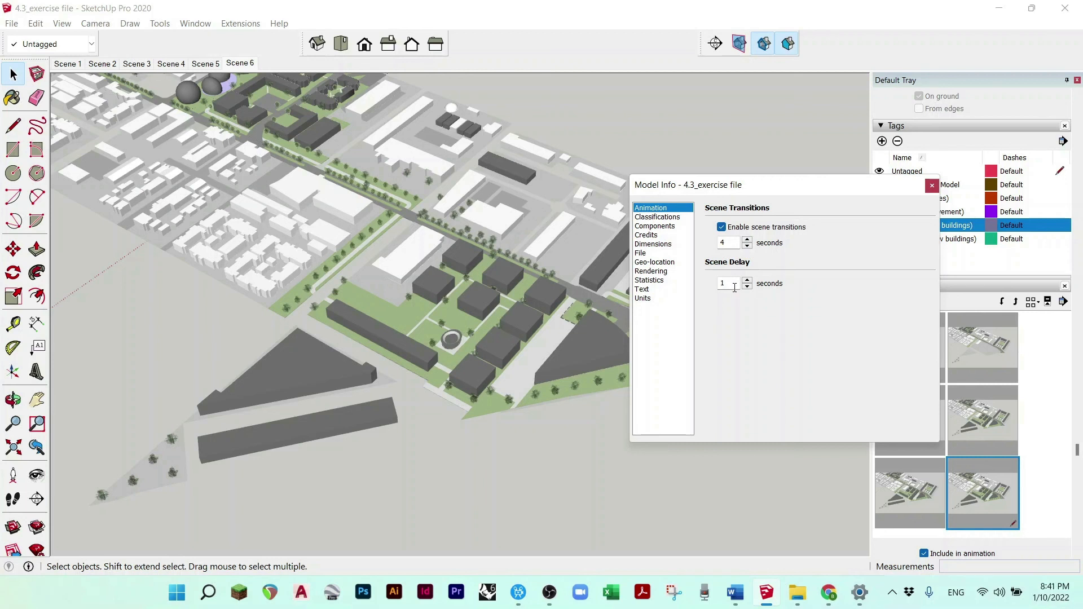
click(932, 185)
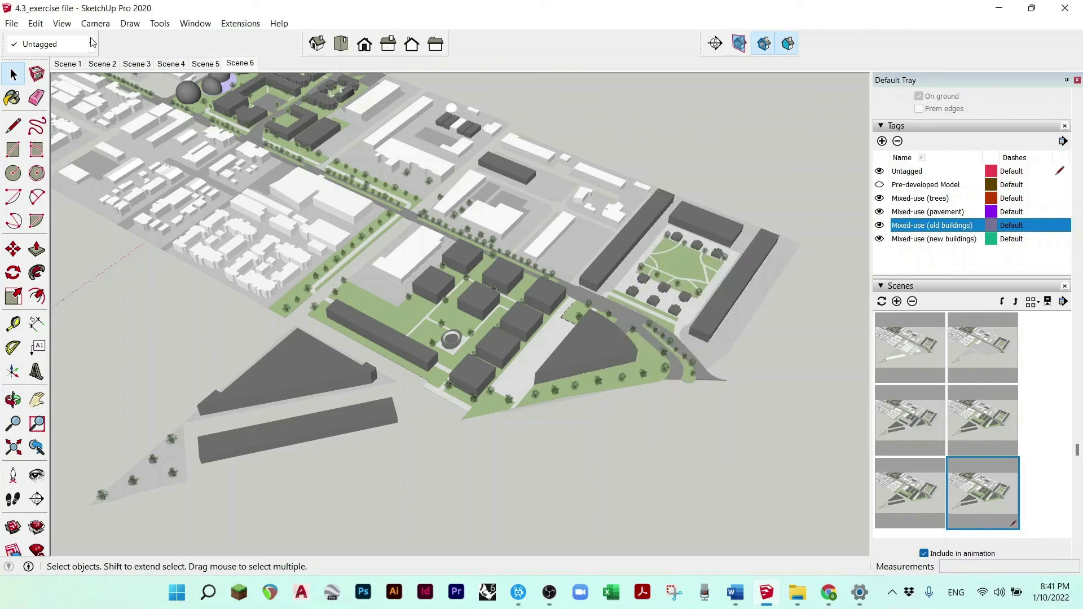
Play the scene animation to preview the mixed-use area's development sequence and stop the playback.
right_click(60, 66)
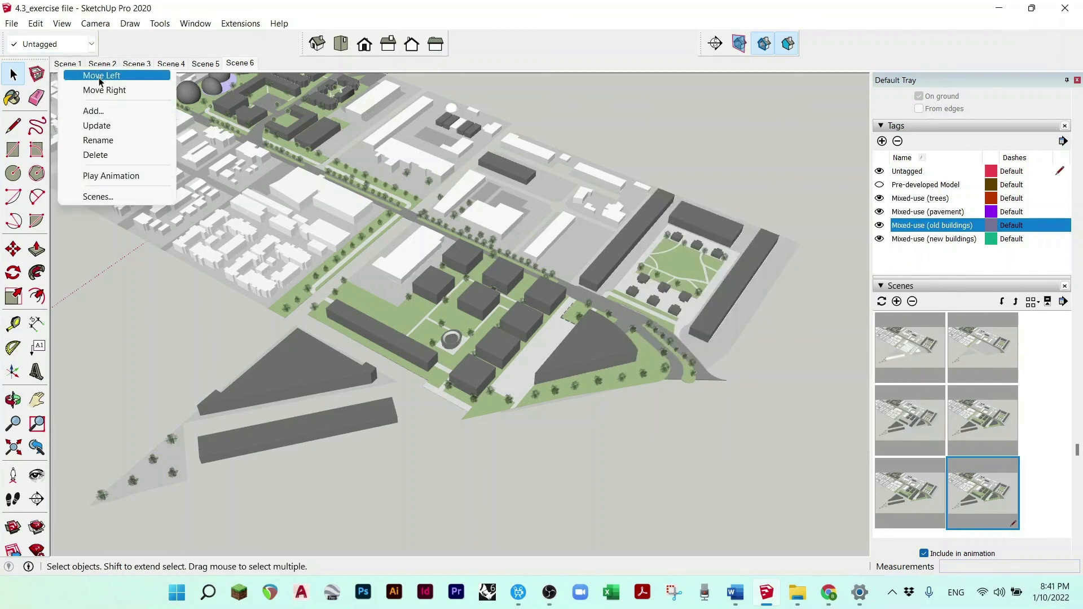
click(100, 77)
right_click(84, 65)
click(104, 175)
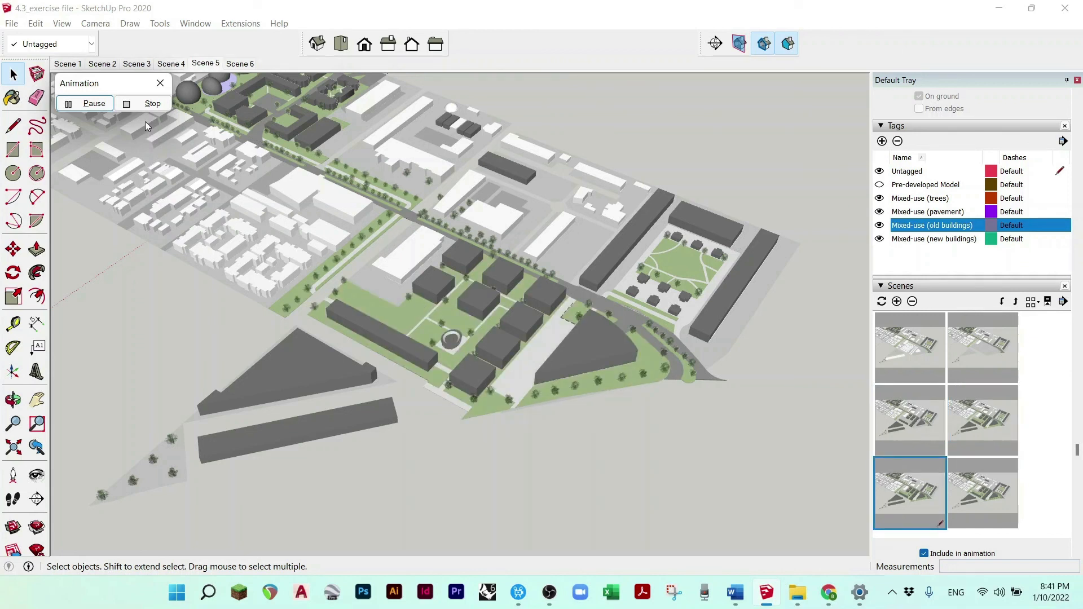
click(145, 106)
Export the scene animation as an MP4 H.264 video file to the Documents folder.
click(11, 23)
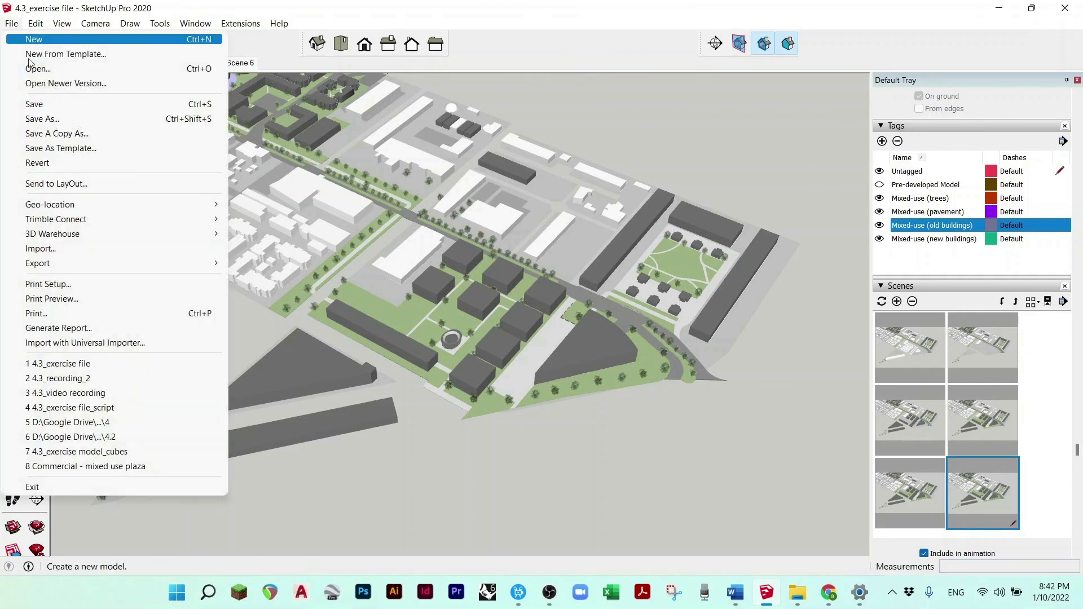
mouse_move(83, 268)
click(310, 304)
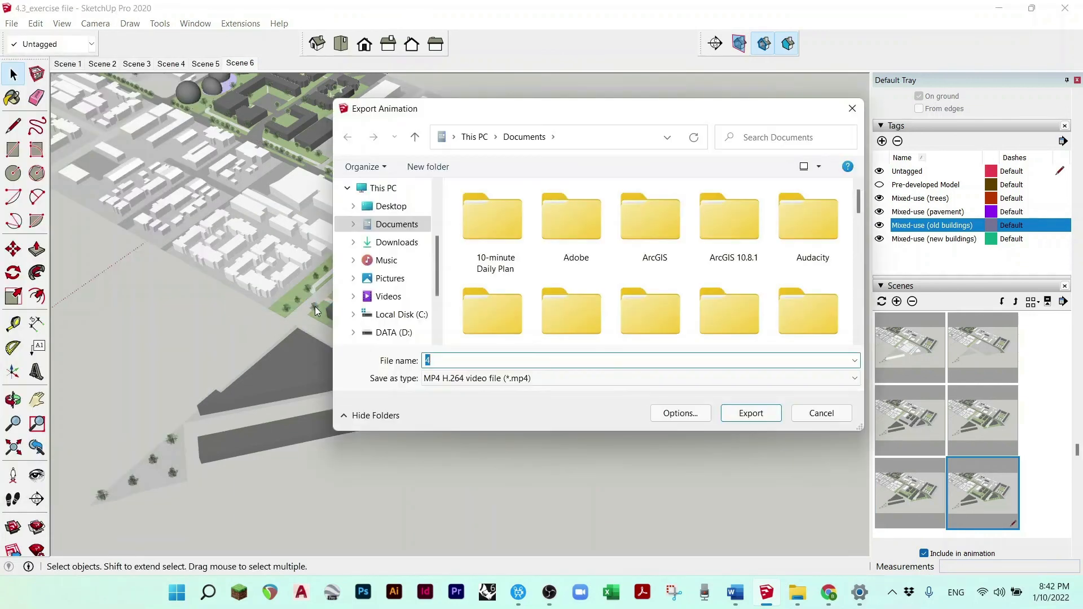
click(434, 363)
key(Return)
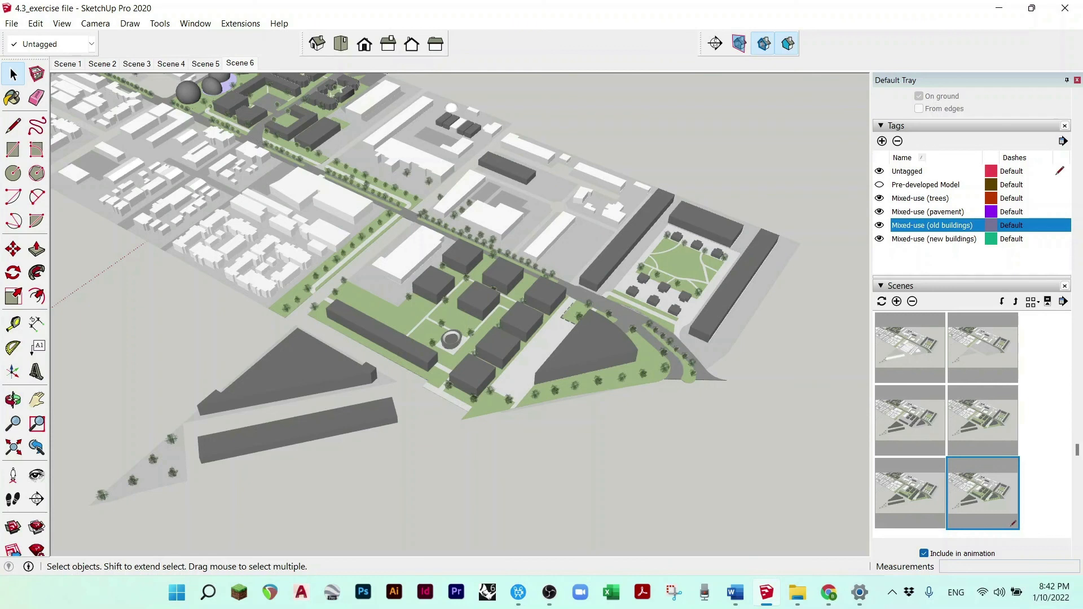